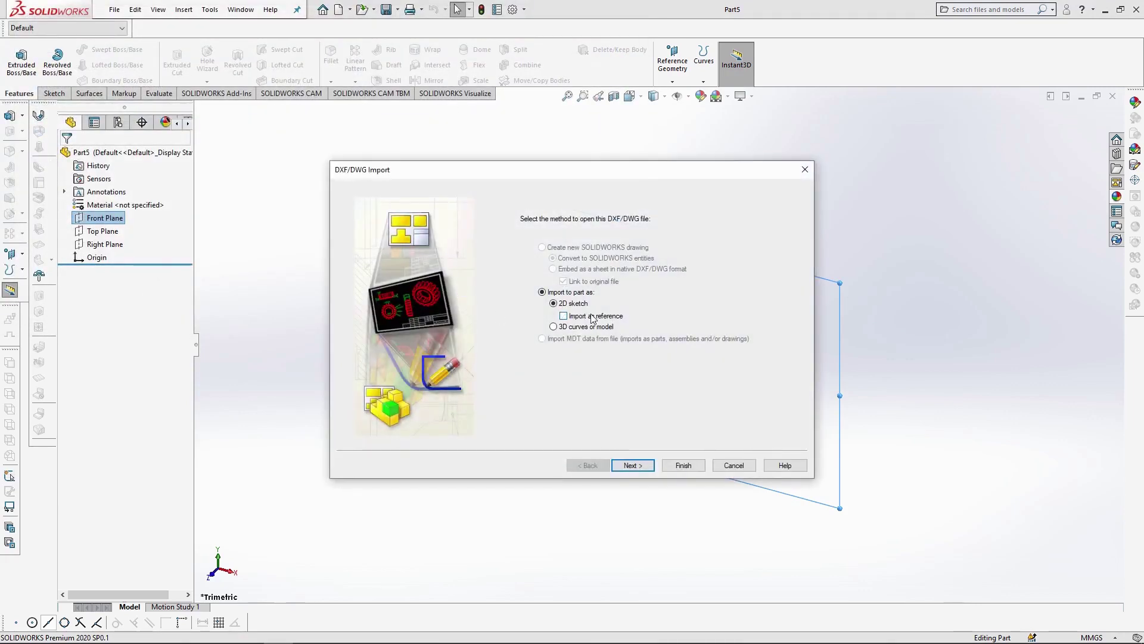
# - Import the DXF drawing into the part as a 2D sketch on the Front Plane with millimetres as units
pyautogui.click(632, 465)
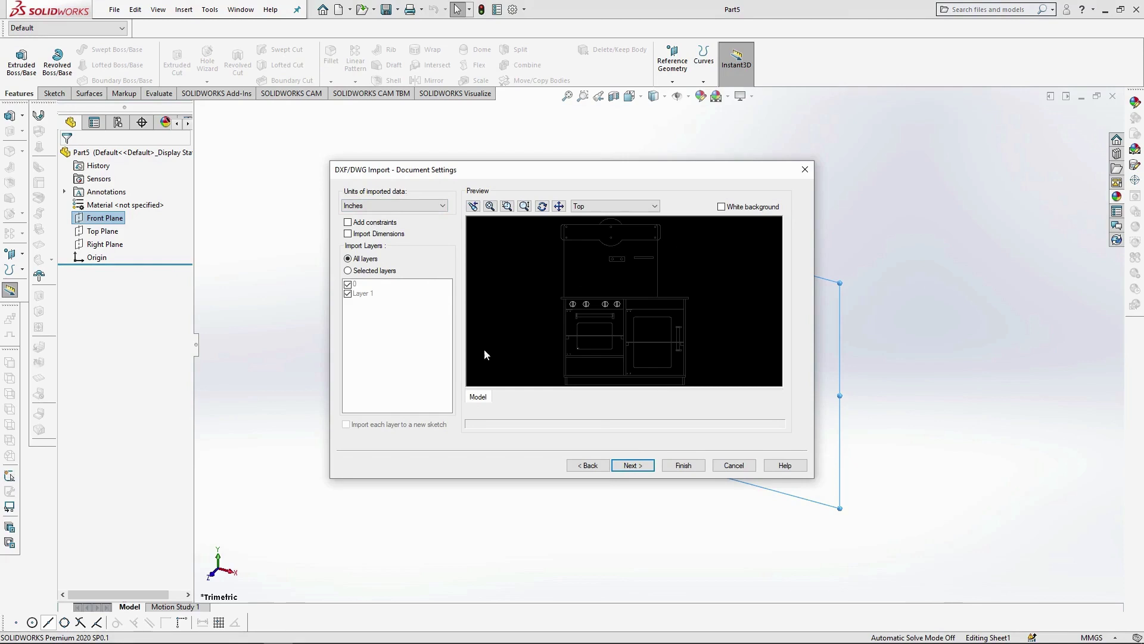
pyautogui.click(403, 209)
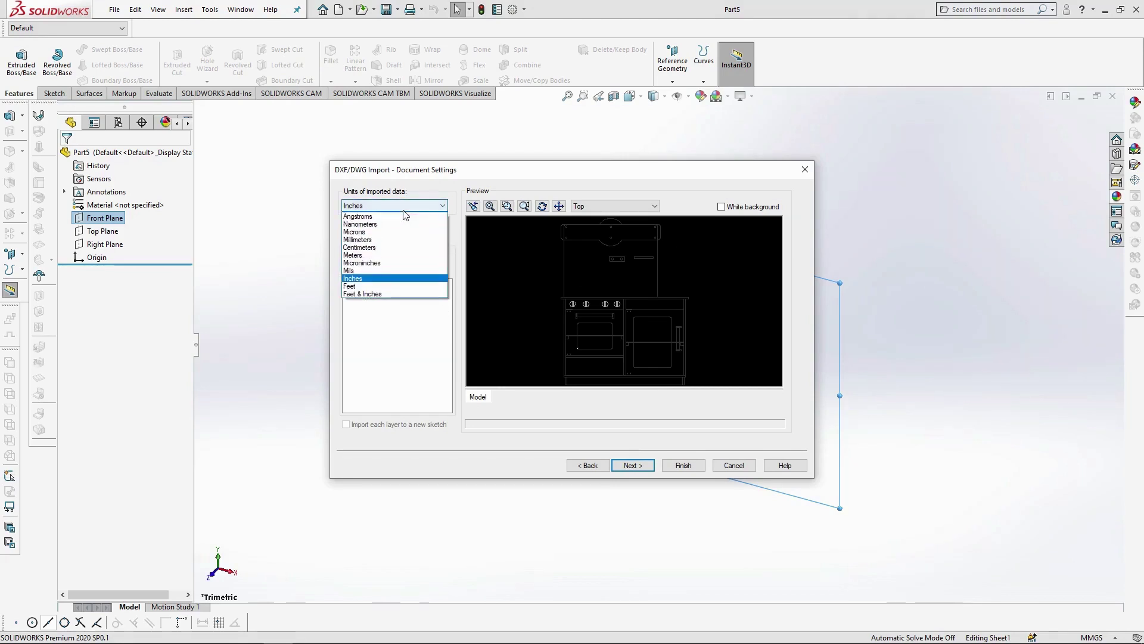
pyautogui.click(394, 240)
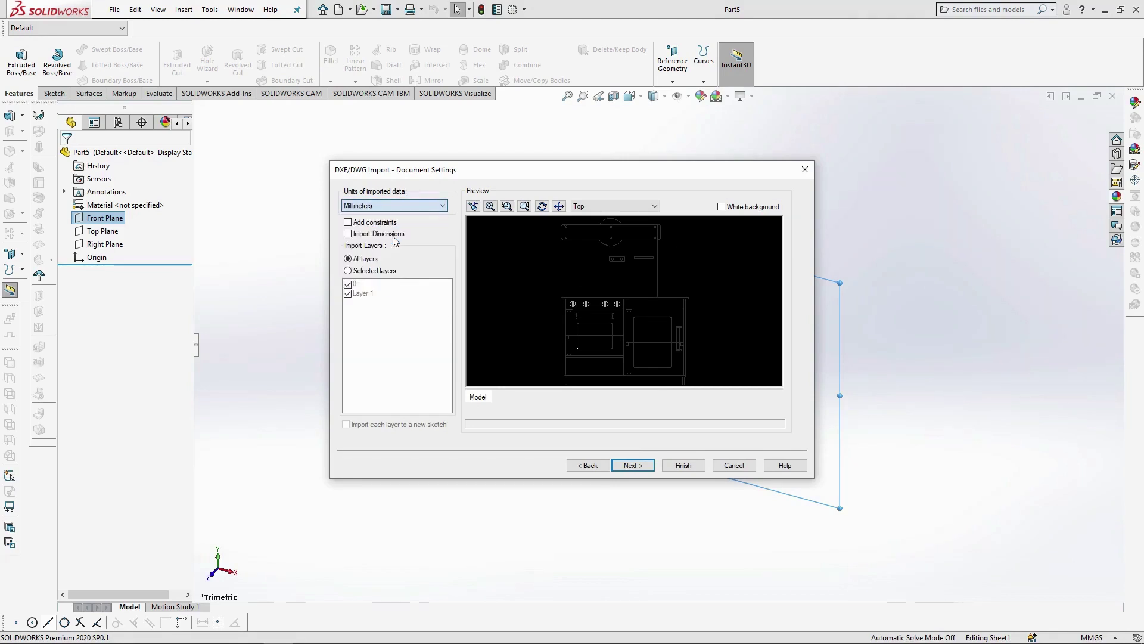
pyautogui.click(688, 468)
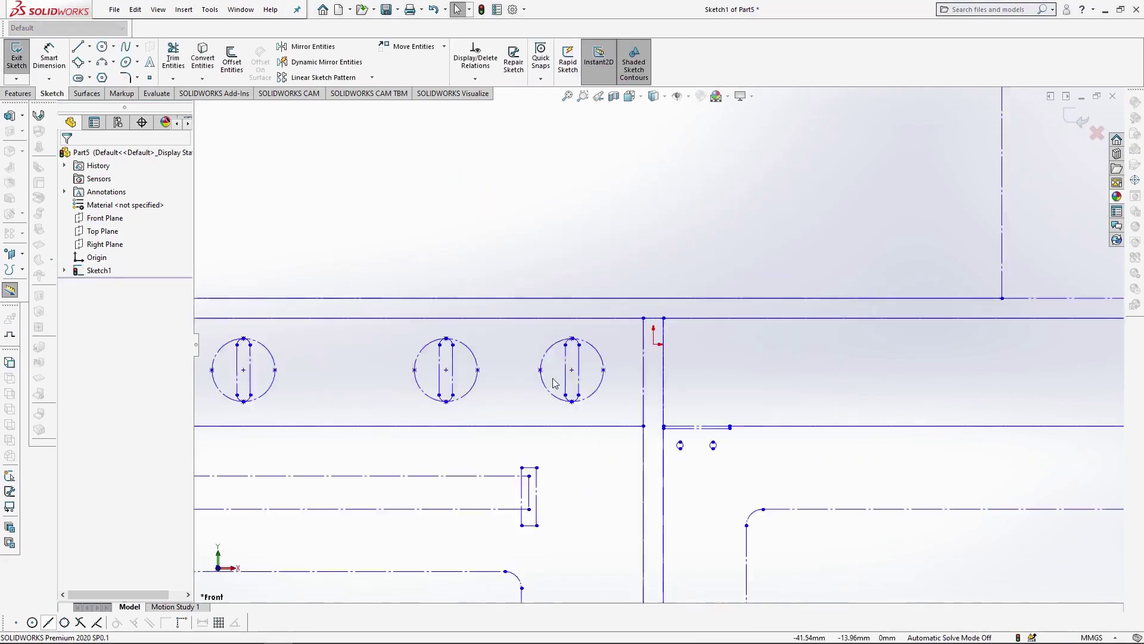
pyautogui.scroll(8, 553, 378)
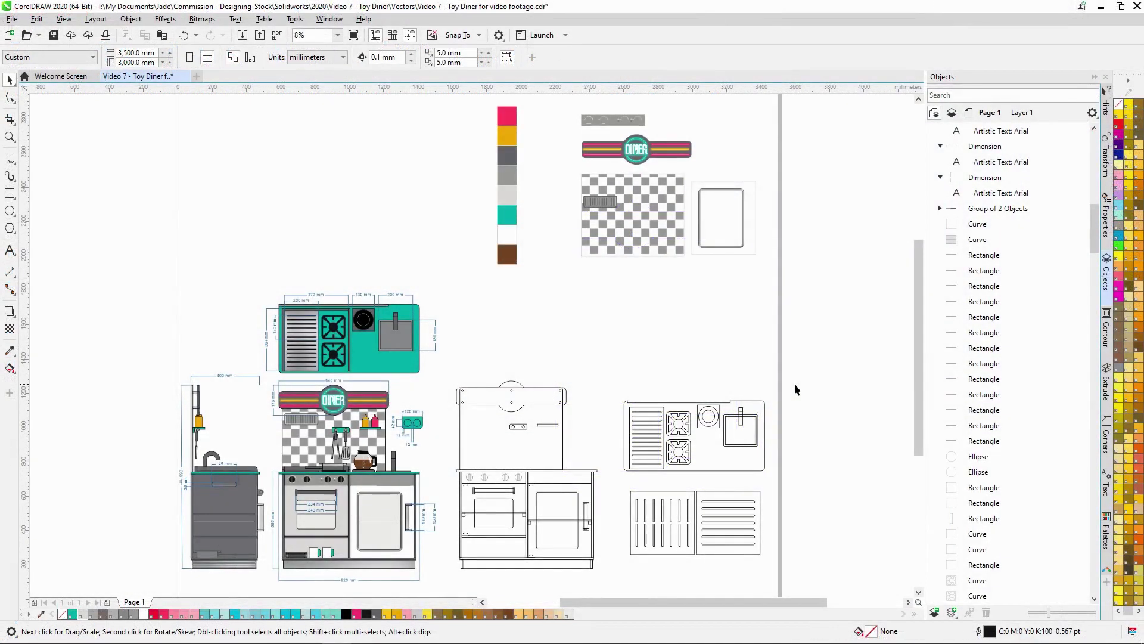
# - Switch to CorelDRAW and examine the dimensioned toy diner views, line drawings, colour swatches and graphic panels
pyautogui.scroll(5, 309, 557)
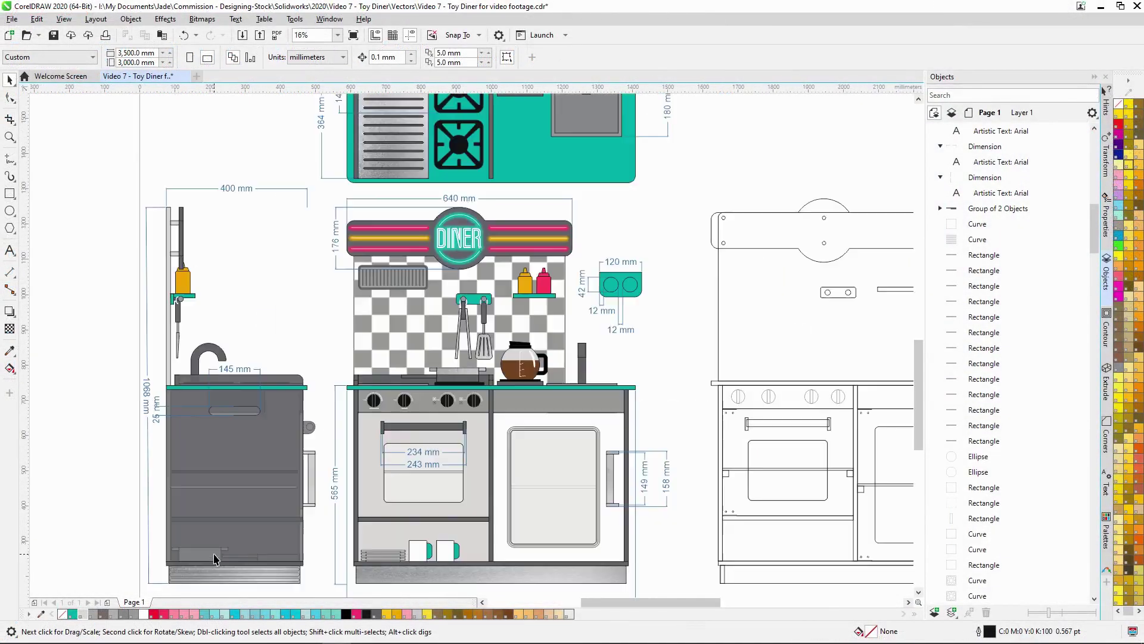
pyautogui.scroll(-3, 300, 478)
pyautogui.moveTo(919, 368); pyautogui.dragTo(922, 380)
pyautogui.moveTo(651, 599); pyautogui.dragTo(725, 594)
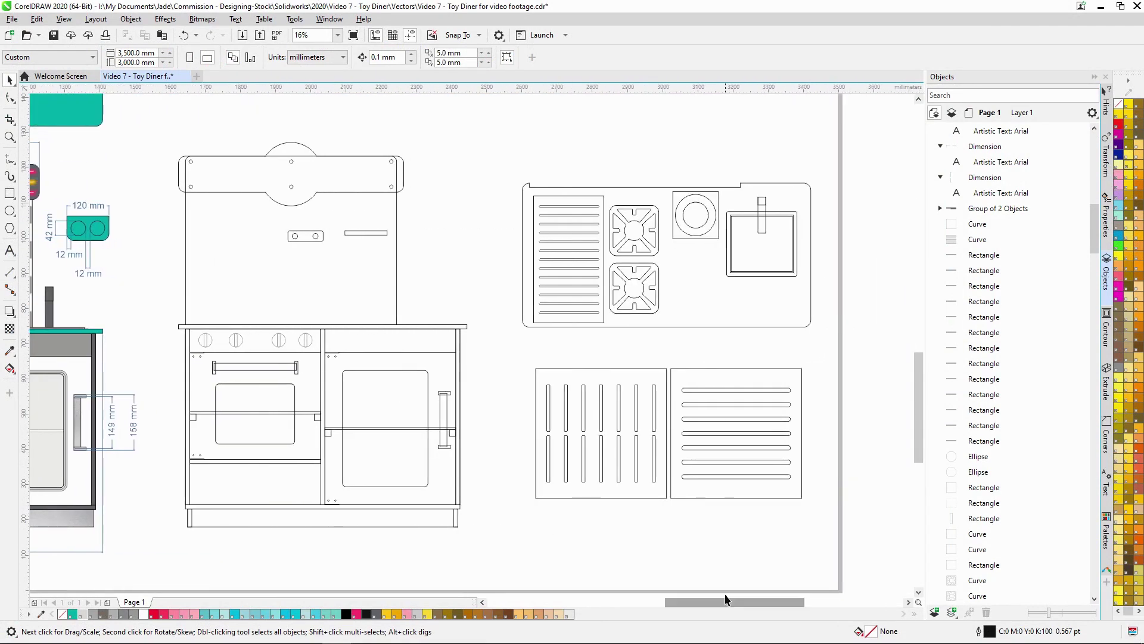
pyautogui.moveTo(918, 433); pyautogui.dragTo(915, 313)
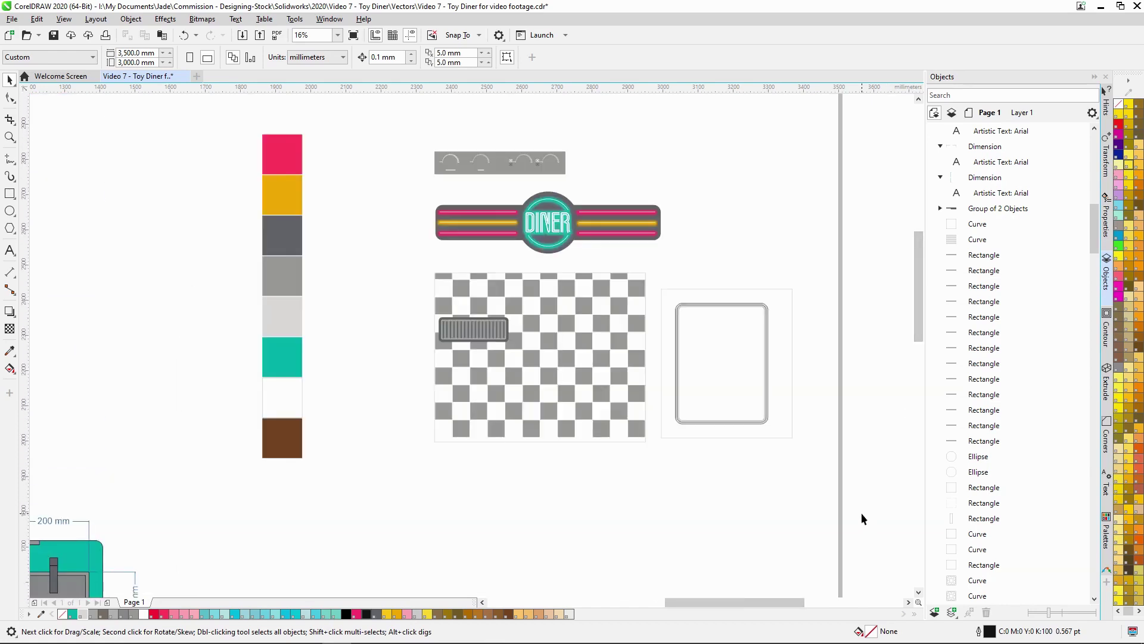
pyautogui.click(337, 36)
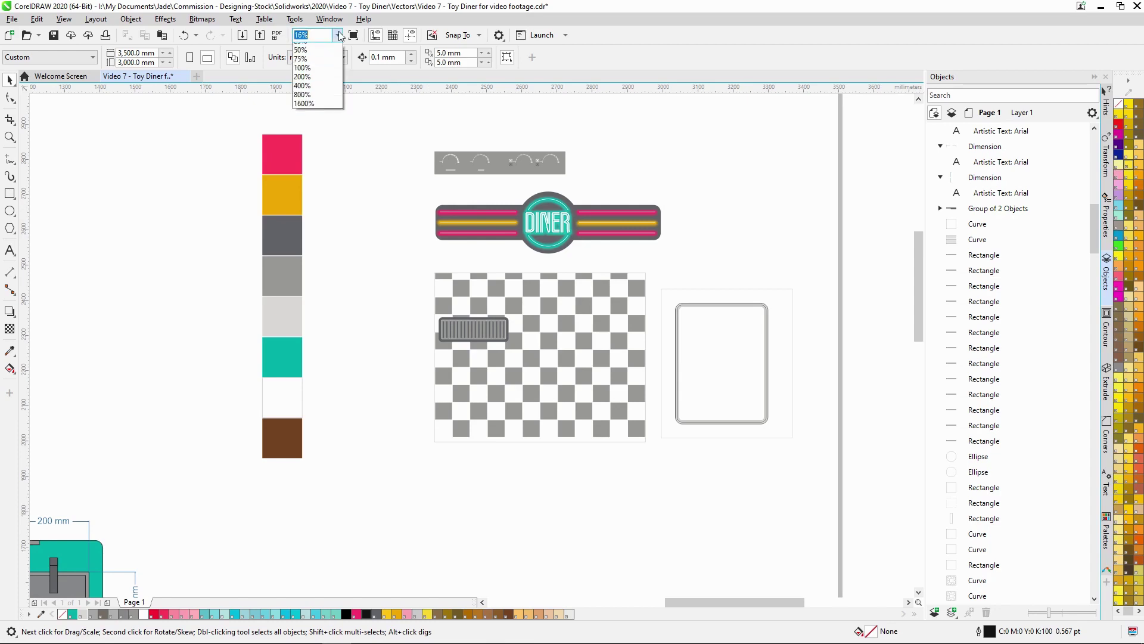
pyautogui.click(325, 56)
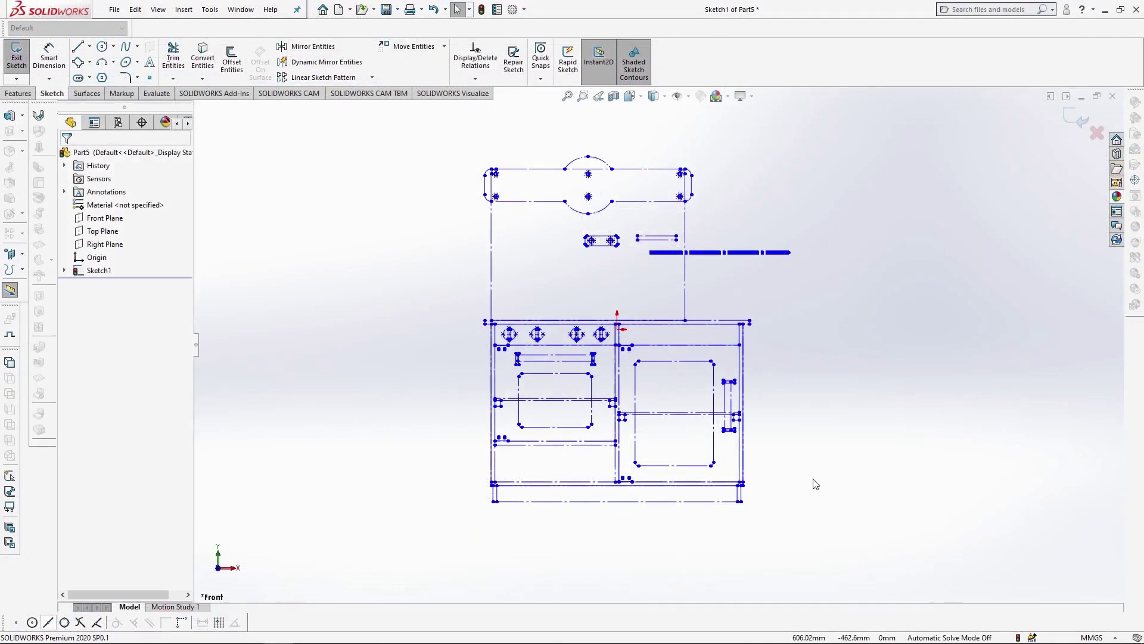
# - Move the entire imported sketch so the midpoint of its base line sits on the origin, and exit the sketch
pyautogui.scroll(-3, 485, 414)
pyautogui.scroll(6, 656, 390)
pyautogui.scroll(-1, 766, 345)
pyautogui.moveTo(401, 154); pyautogui.dragTo(840, 547)
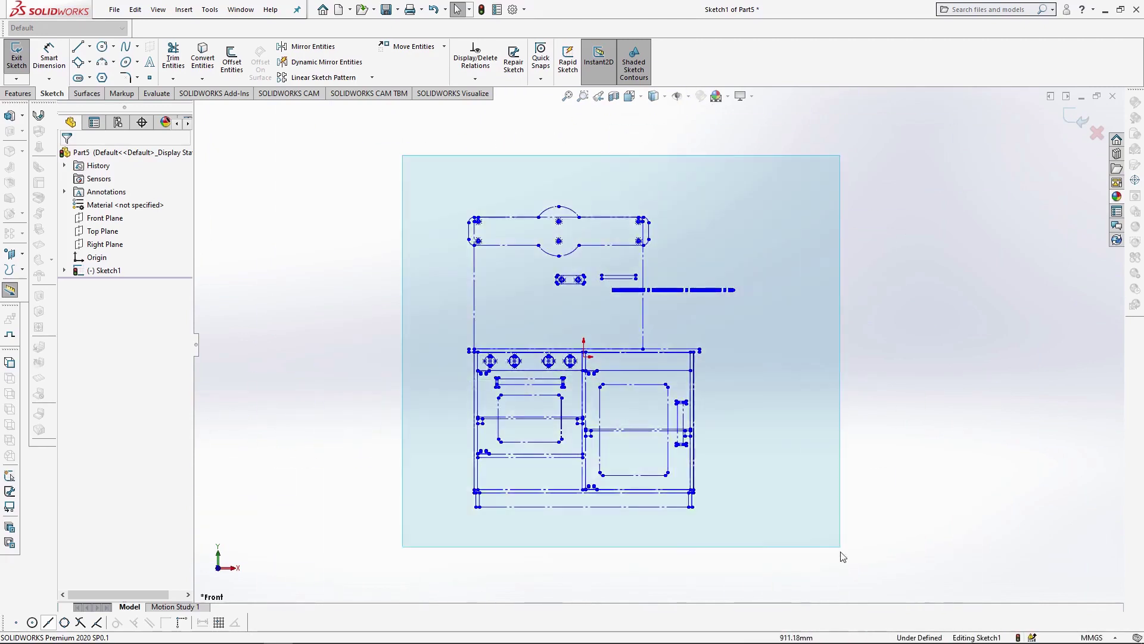
pyautogui.click(585, 507)
pyautogui.scroll(-5, 581, 319)
pyautogui.click(594, 411)
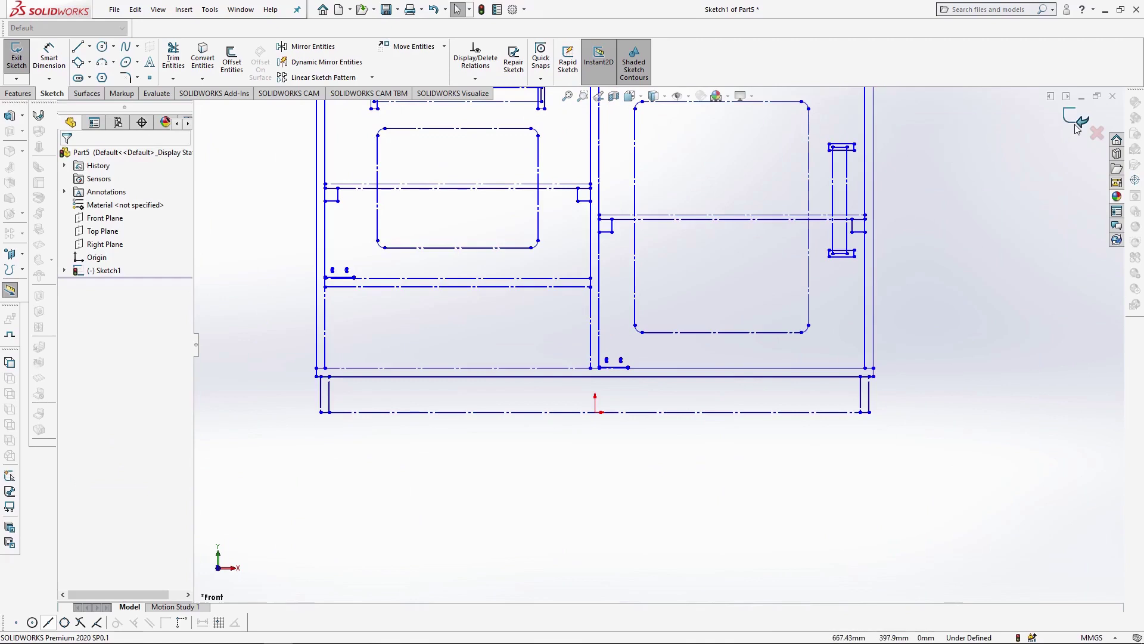
pyautogui.click(1075, 119)
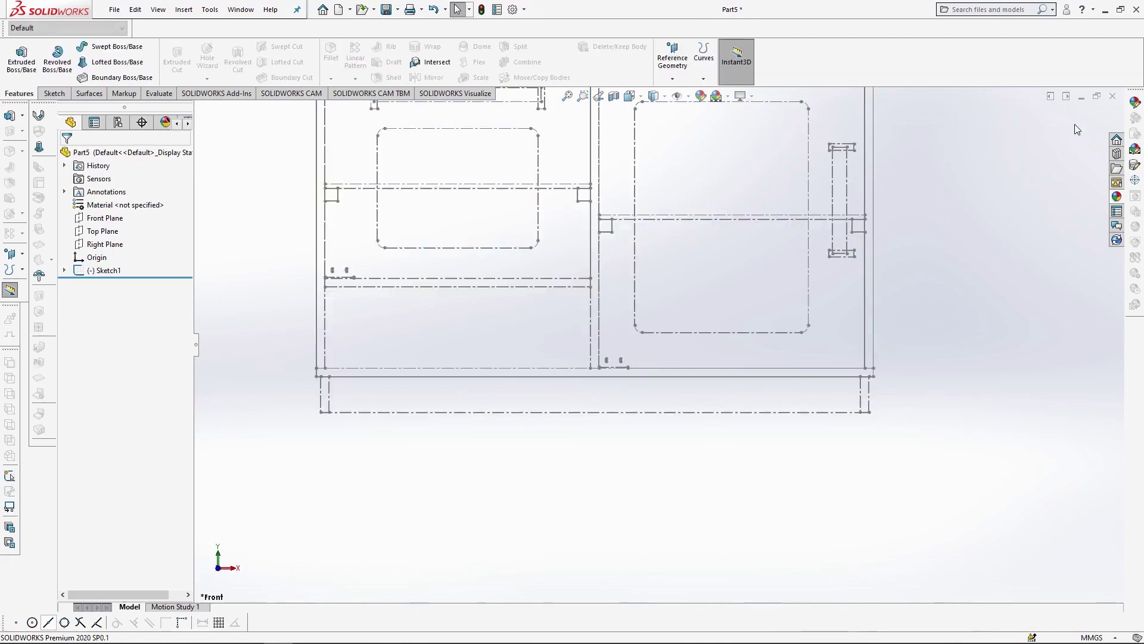
# - Start a sketch on the Front Plane and convert the closed outline of the upper splashback panel into sketch entities
pyautogui.click(105, 217)
pyautogui.click(236, 116)
pyautogui.scroll(-2, 655, 282)
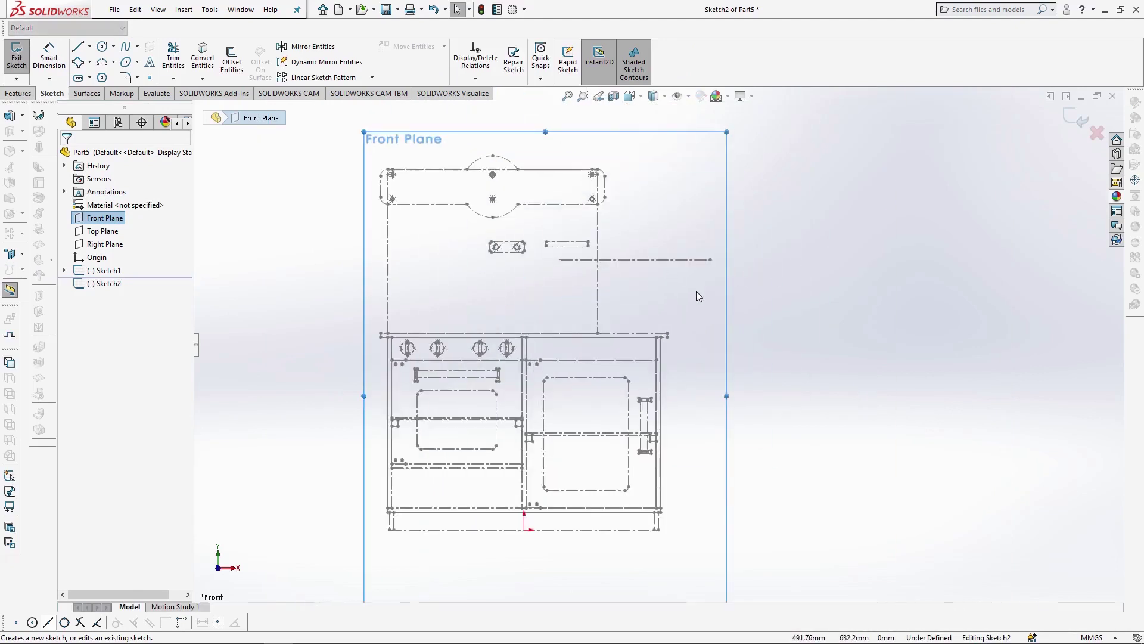
pyautogui.rightClick(598, 238)
pyautogui.click(644, 250)
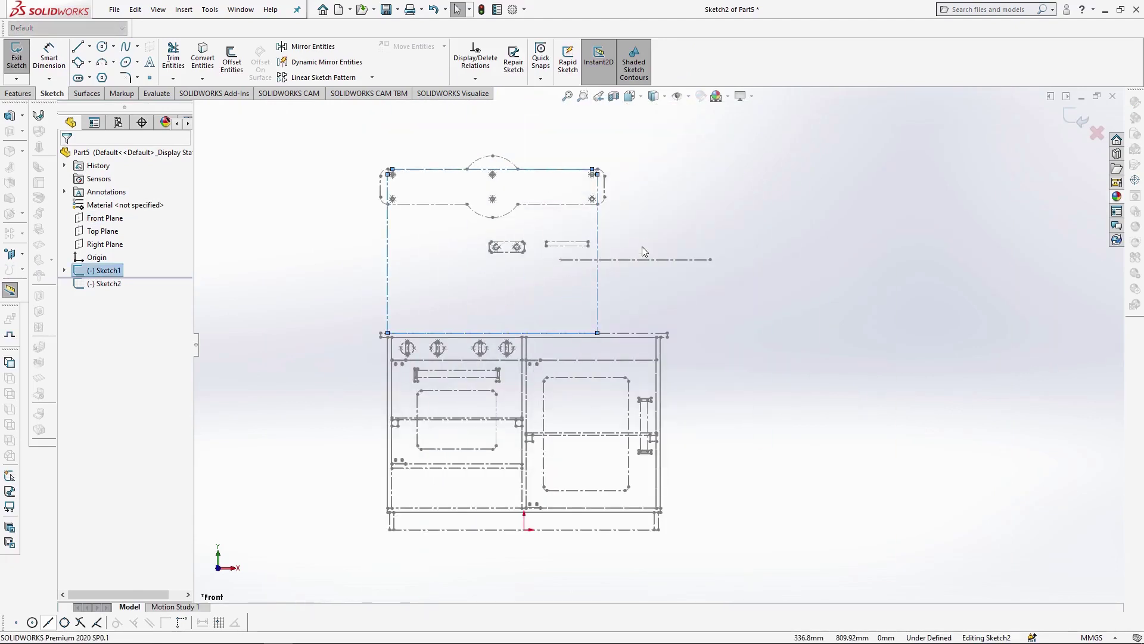
pyautogui.click(202, 58)
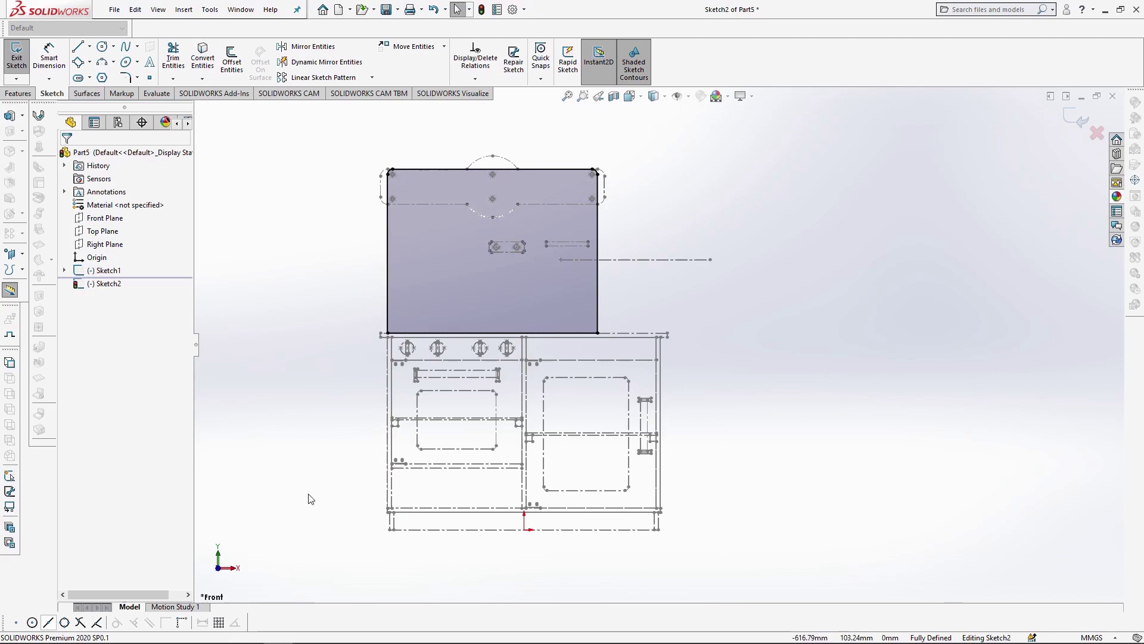
# - Sketch a corner rectangle over the cabinet back between the side panels and extrude it with the splashback outline by 12 mm
pyautogui.click(90, 62)
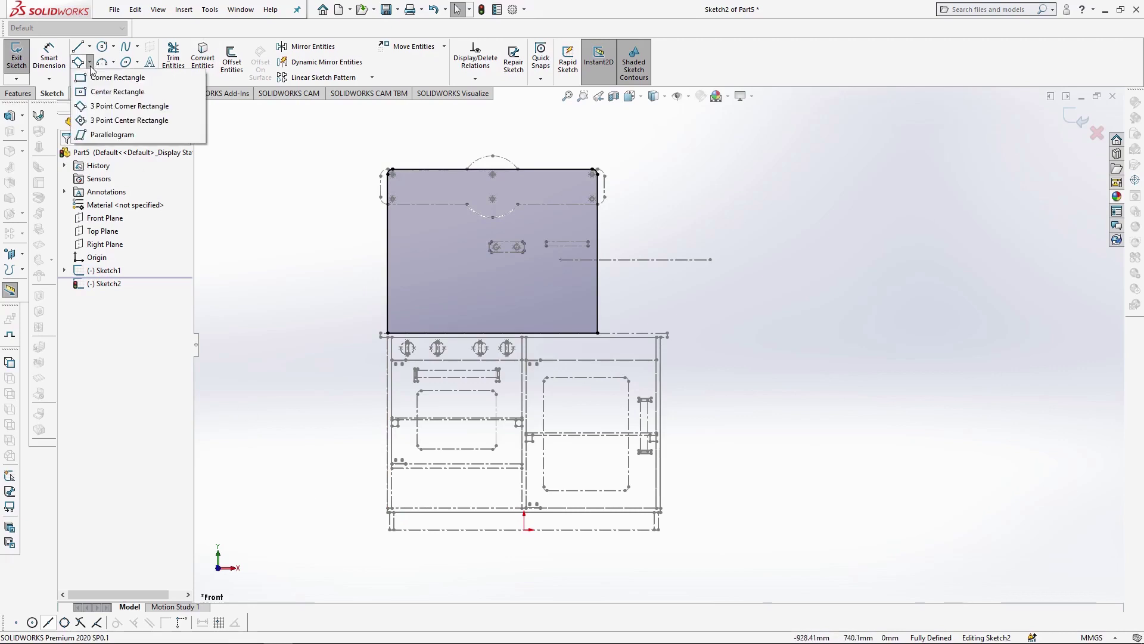
pyautogui.click(104, 75)
pyautogui.moveTo(391, 336)
pyautogui.mouseDown()
pyautogui.moveTo(572, 470)
pyautogui.moveTo(666, 518)
pyautogui.moveTo(657, 509)
pyautogui.mouseUp()
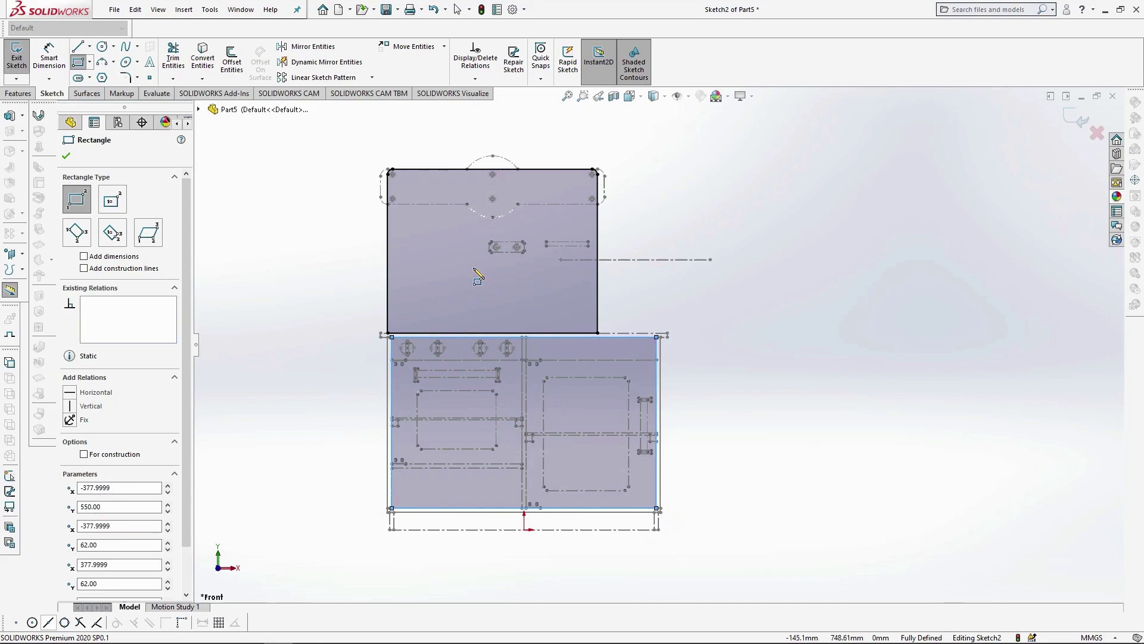
pyautogui.click(24, 95)
pyautogui.click(21, 62)
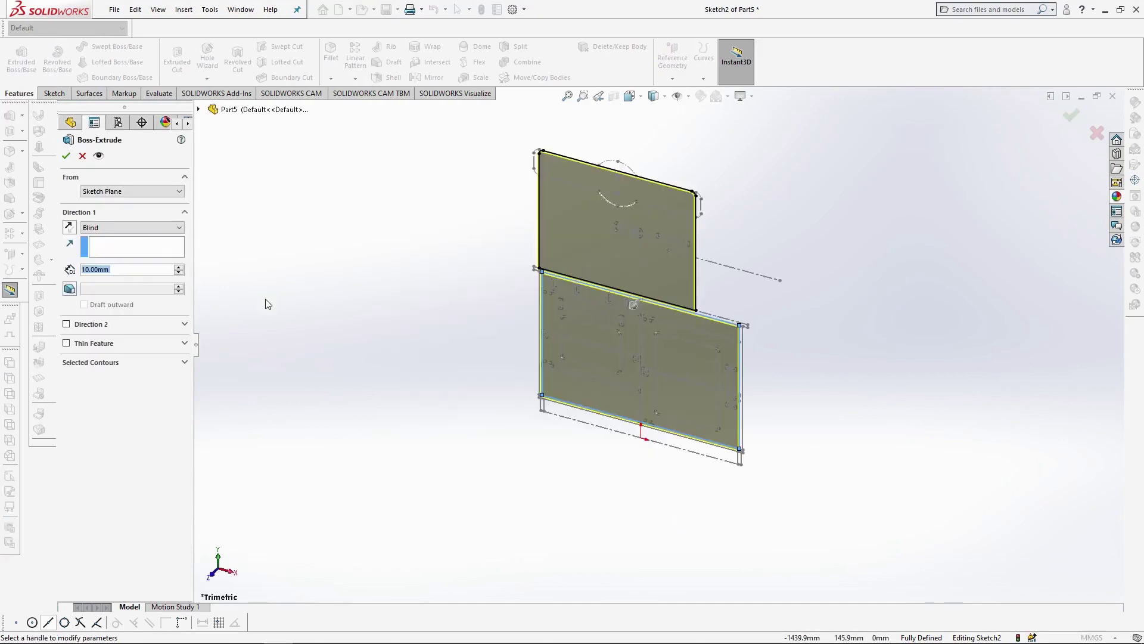
pyautogui.press('Return')
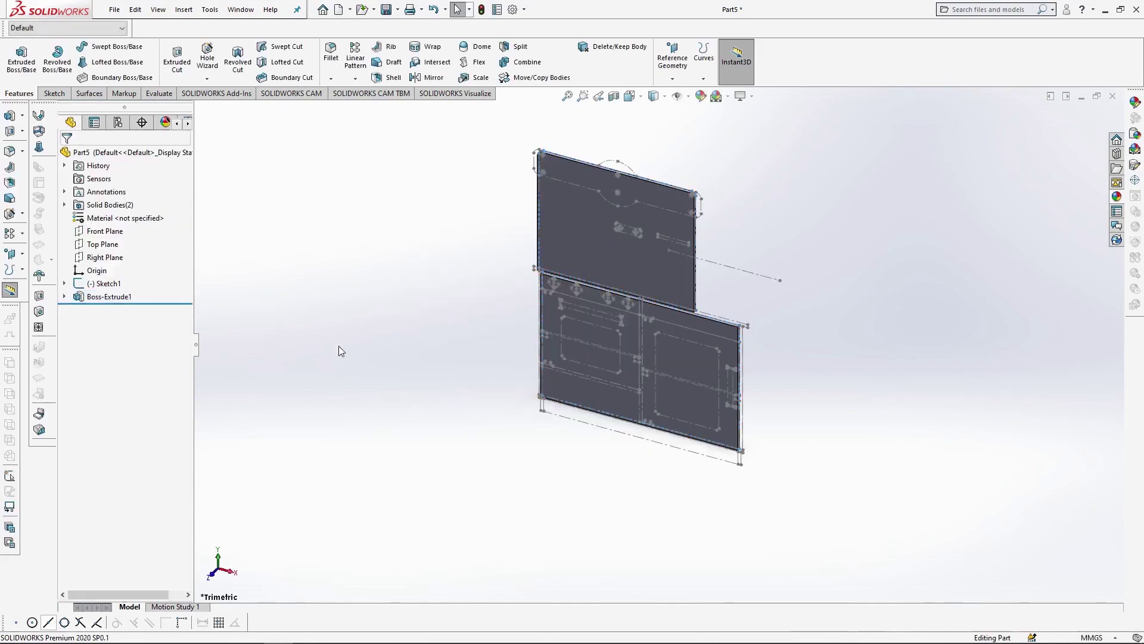
# - On a new Front Plane sketch, trace the cabinet's two outer side panels with 12 mm wide corner rectangles
pyautogui.click(105, 231)
pyautogui.click(152, 204)
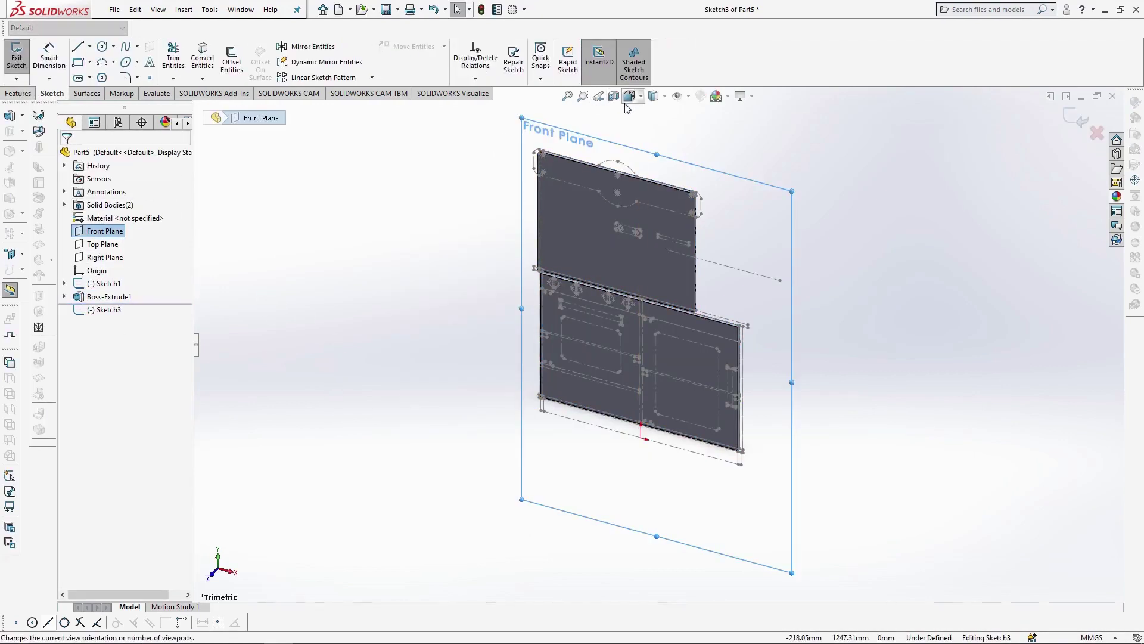
pyautogui.click(78, 62)
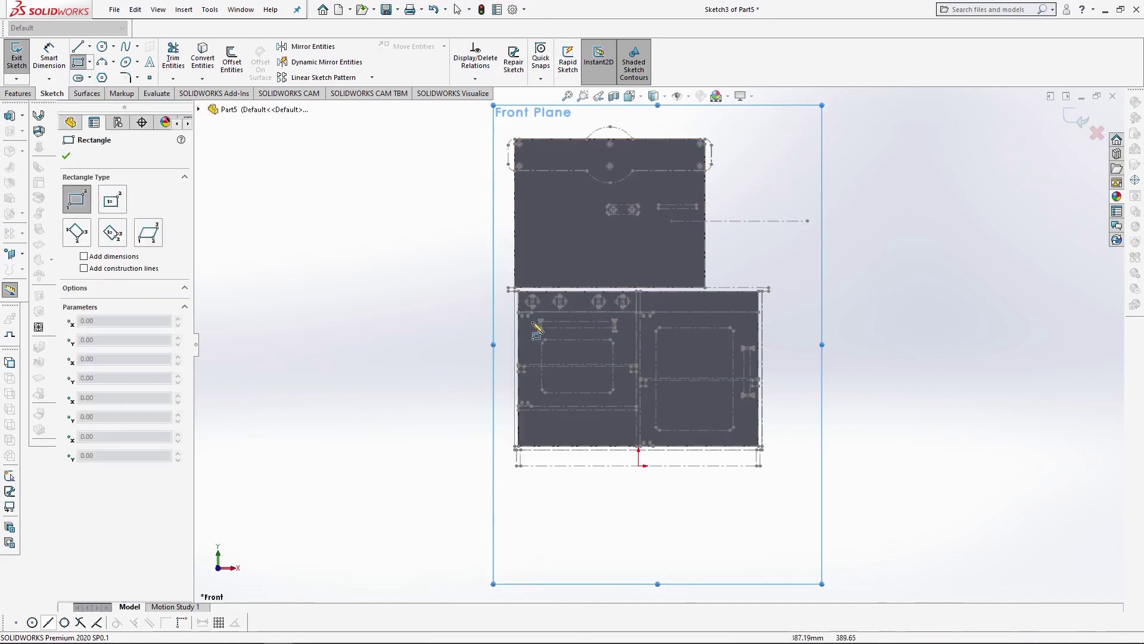
pyautogui.scroll(-3, 585, 341)
pyautogui.click(462, 241)
pyautogui.scroll(-1, 464, 516)
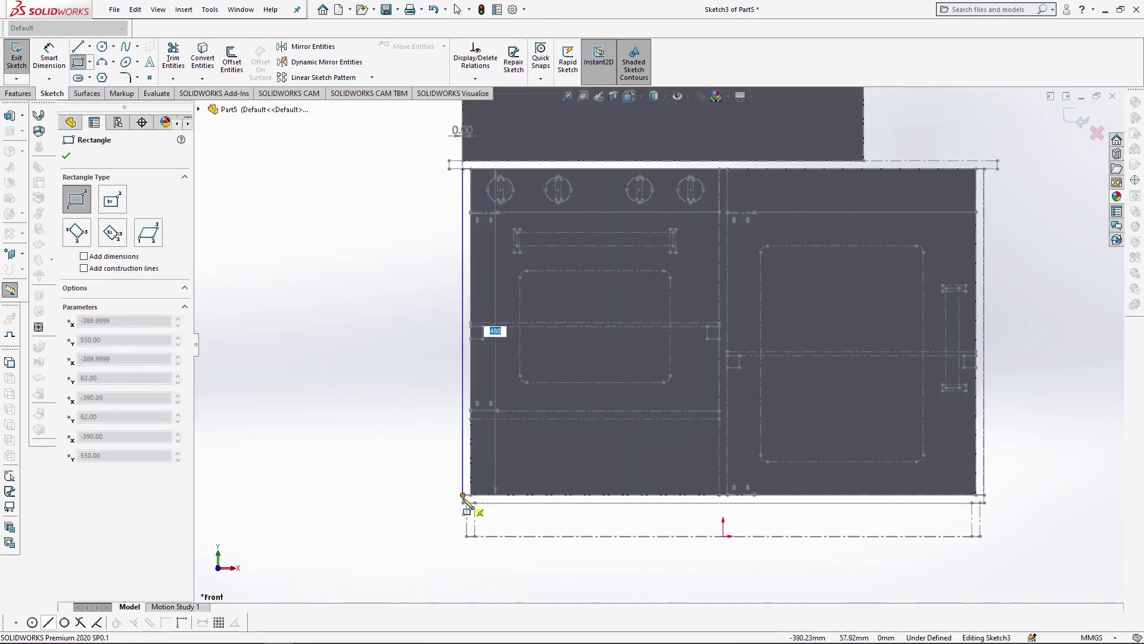
pyautogui.click(470, 495)
pyautogui.click(984, 169)
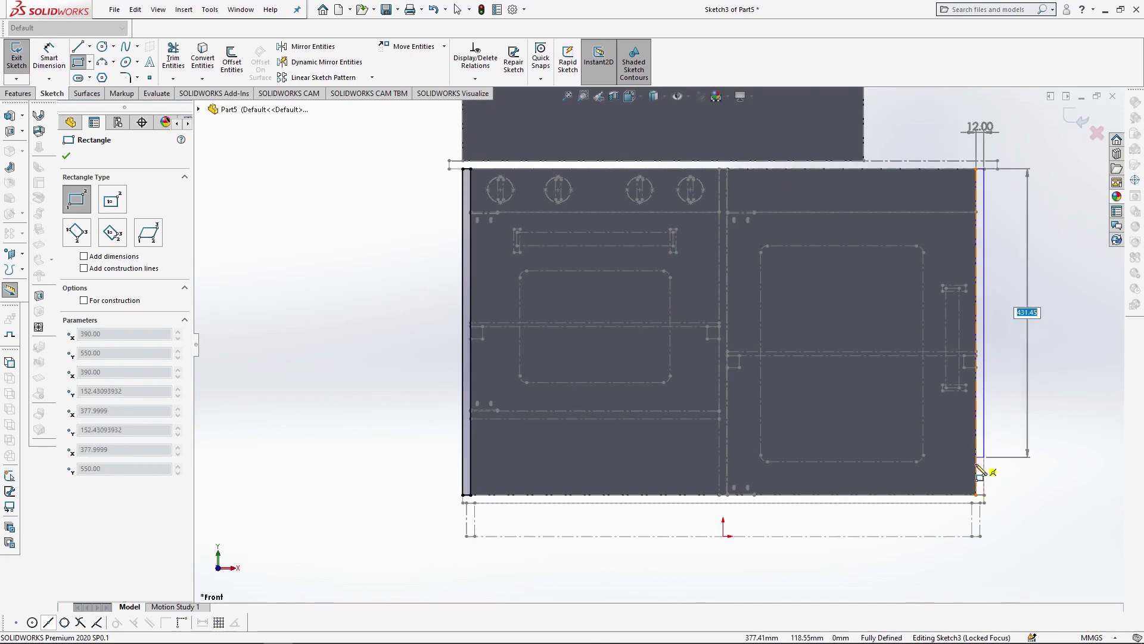
pyautogui.click(976, 494)
# - Extrude the two side panel rectangles 388 mm as separate bodies with Merge result off
pyautogui.click(18, 94)
pyautogui.click(22, 58)
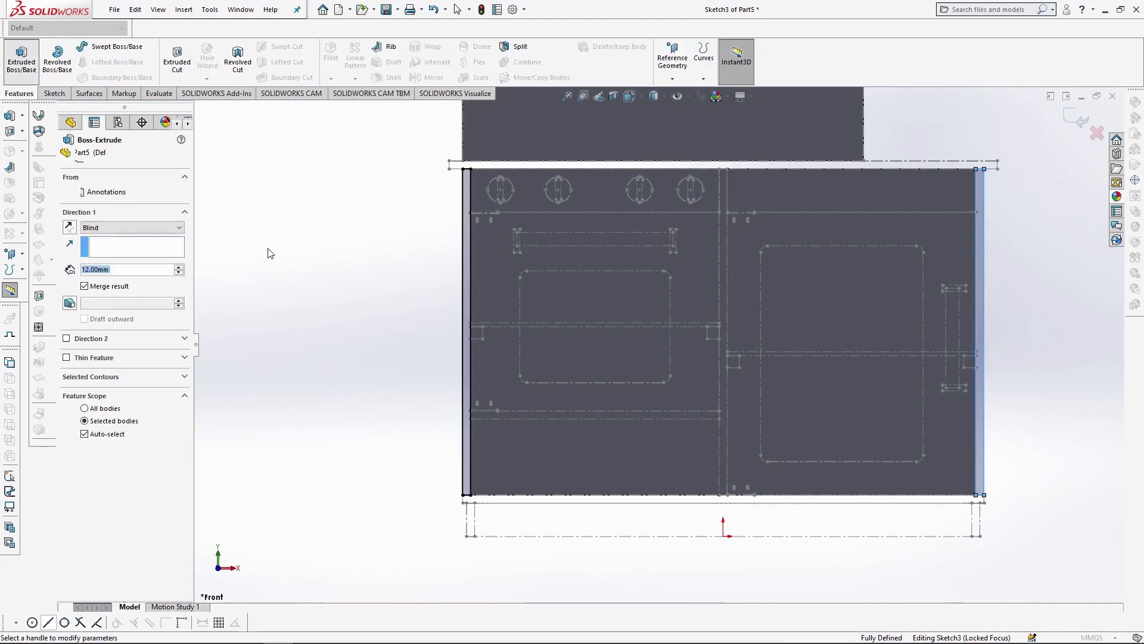
pyautogui.write('388')
pyautogui.press('Return')
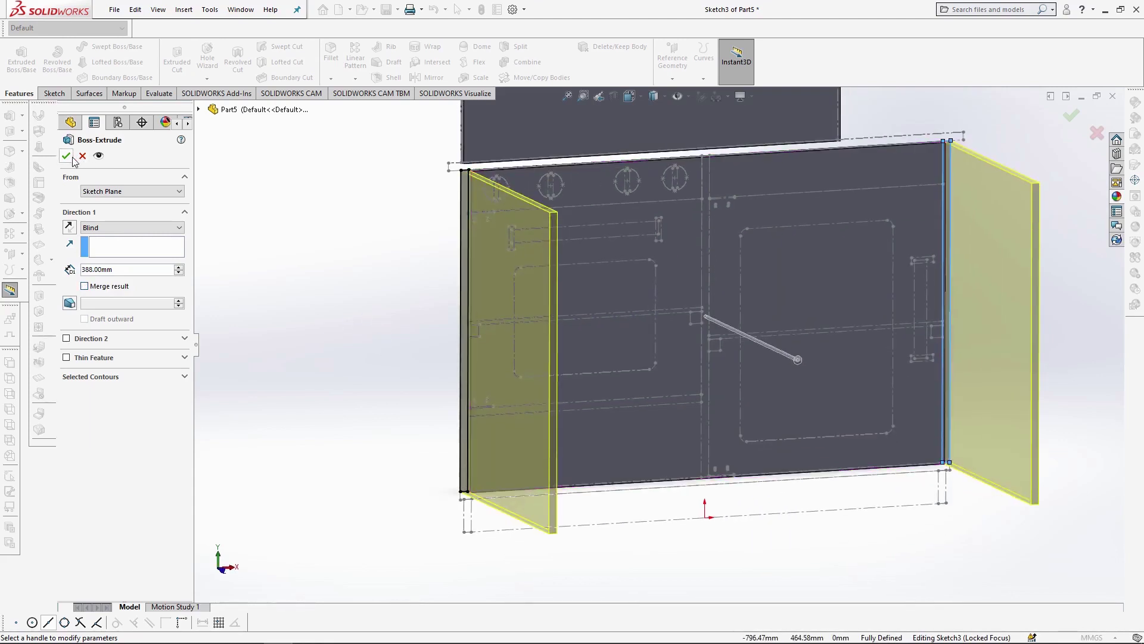
pyautogui.press('Return')
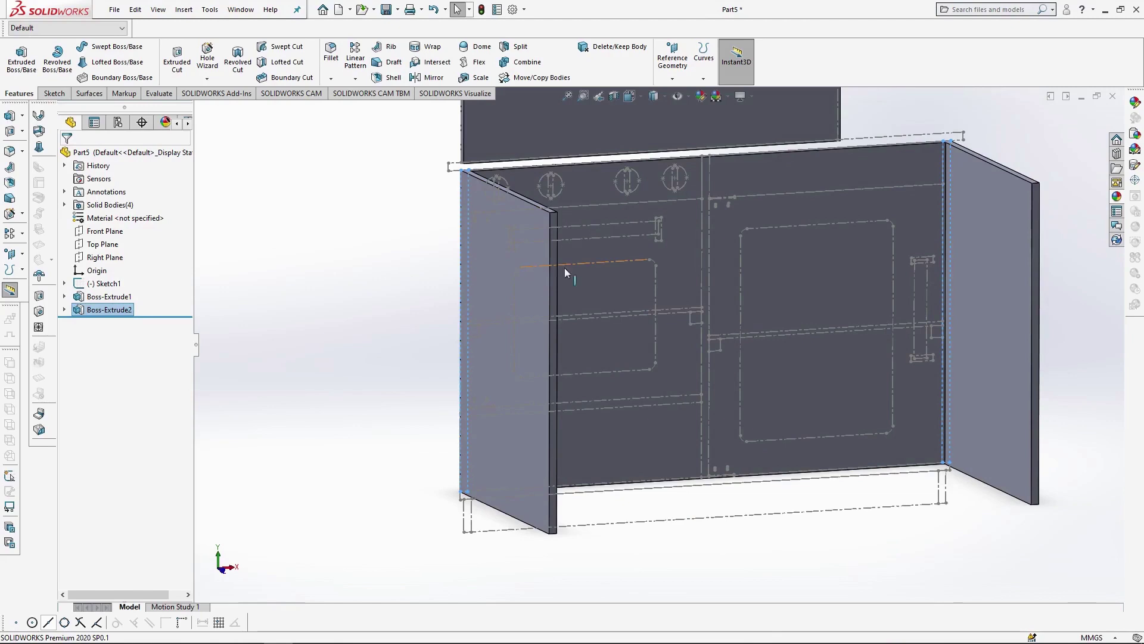
# - Sketch a corner rectangle 12 mm wide on the cabinet back's front face, tracing the full-height centre divider
pyautogui.click(668, 256)
pyautogui.click(713, 212)
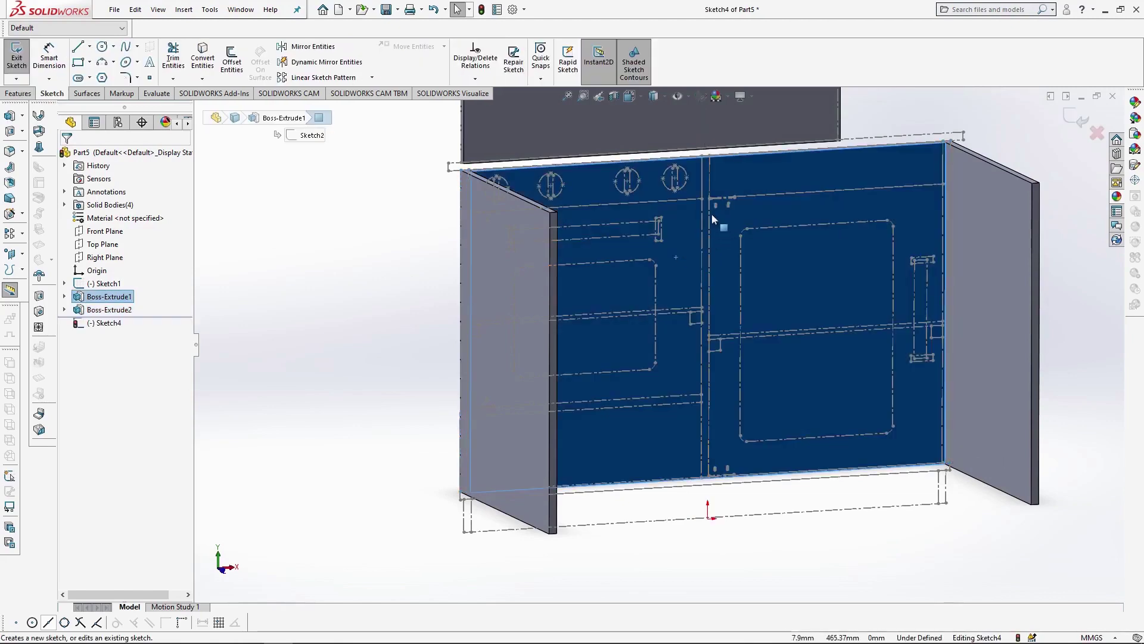
pyautogui.click(78, 62)
pyautogui.click(633, 96)
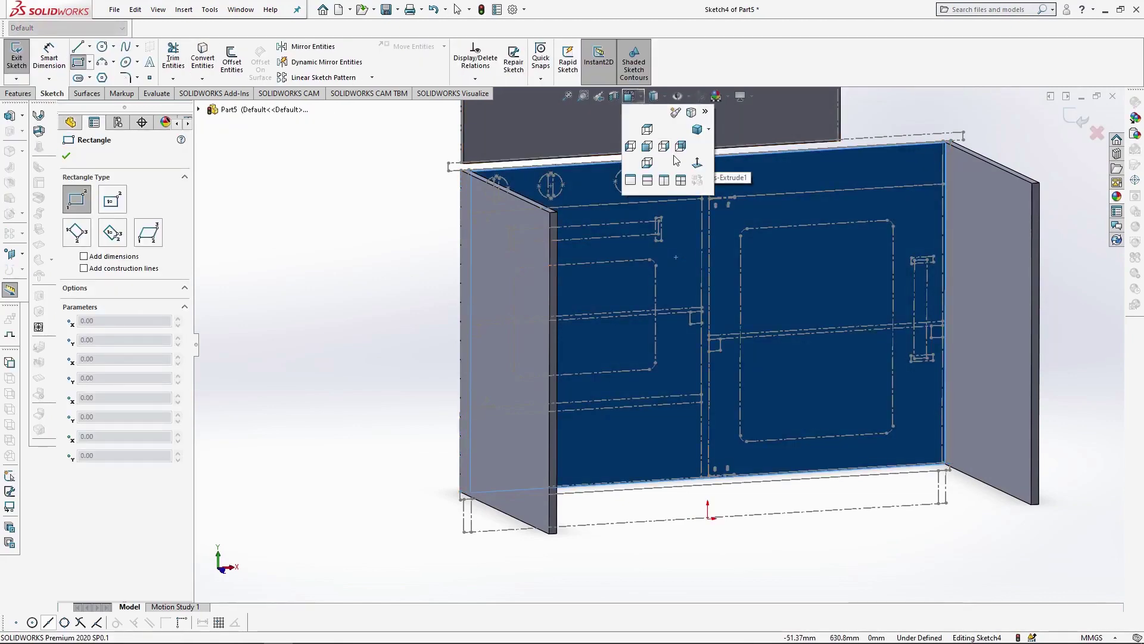
pyautogui.click(697, 162)
pyautogui.click(606, 268)
pyautogui.click(613, 539)
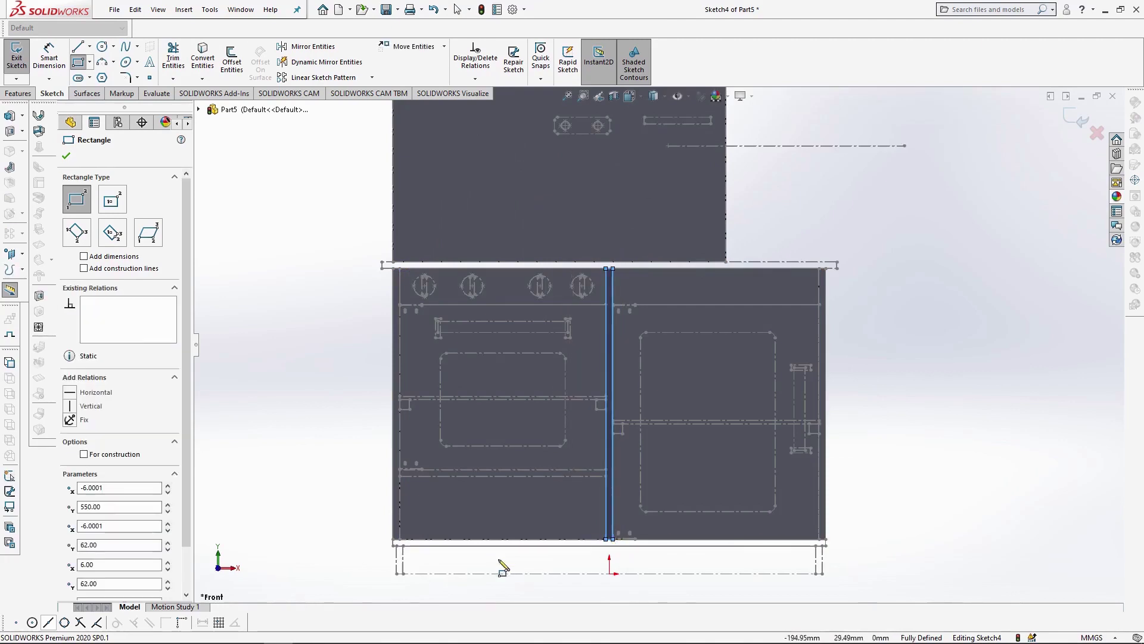
# - Extrude the centre divider Up To Vertex, ending at a side panel's lower front corner
pyautogui.click(18, 93)
pyautogui.click(21, 59)
pyautogui.click(119, 227)
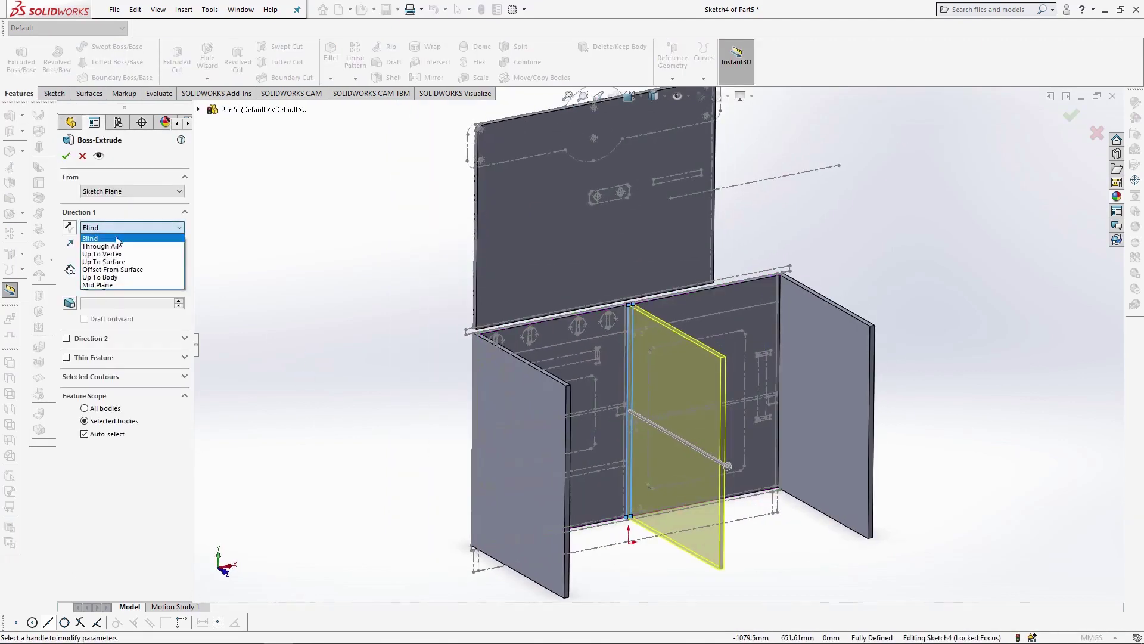
pyautogui.click(101, 254)
pyautogui.click(867, 538)
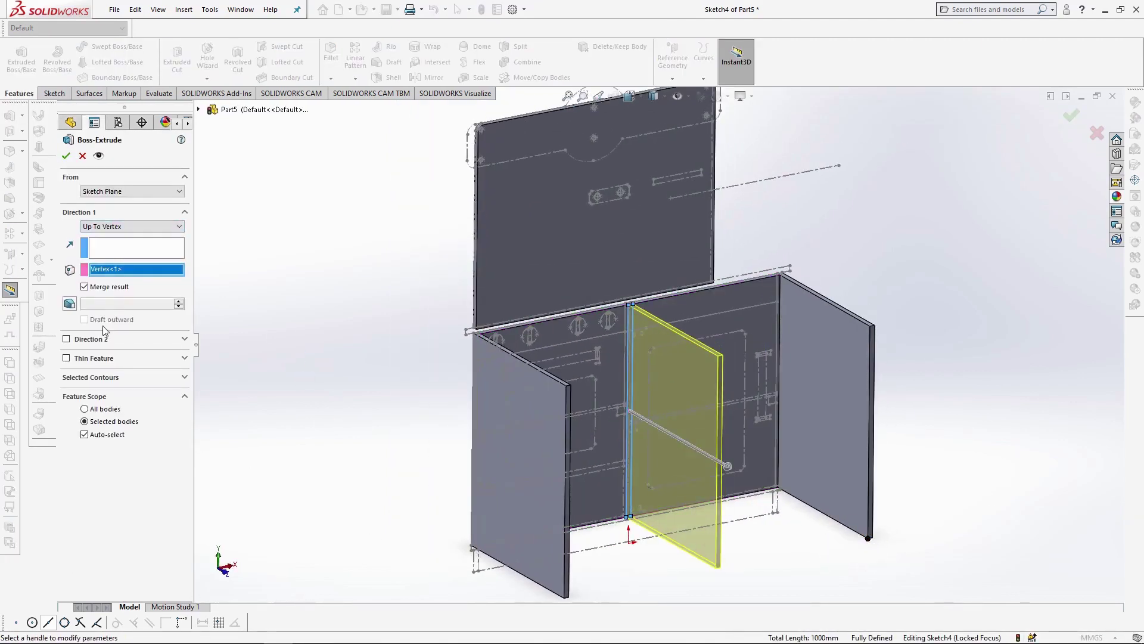
pyautogui.click(66, 156)
# - On a new Front Plane sketch, trace the base panel beneath the cabinet with a full-width corner rectangle
pyautogui.click(113, 231)
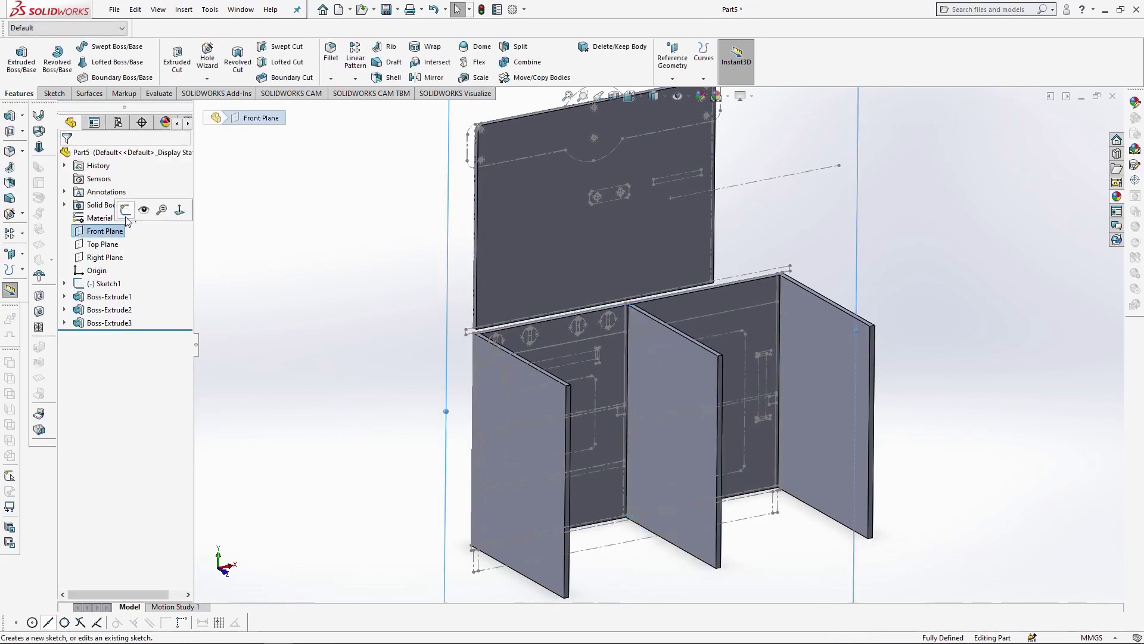
pyautogui.click(126, 210)
pyautogui.click(629, 97)
pyautogui.click(651, 132)
pyautogui.scroll(-2, 705, 502)
pyautogui.click(78, 62)
pyautogui.click(367, 399)
pyautogui.click(800, 405)
# - Extrude the base panel rectangle 388 mm as a separate body with Merge result off
pyautogui.click(18, 94)
pyautogui.click(22, 60)
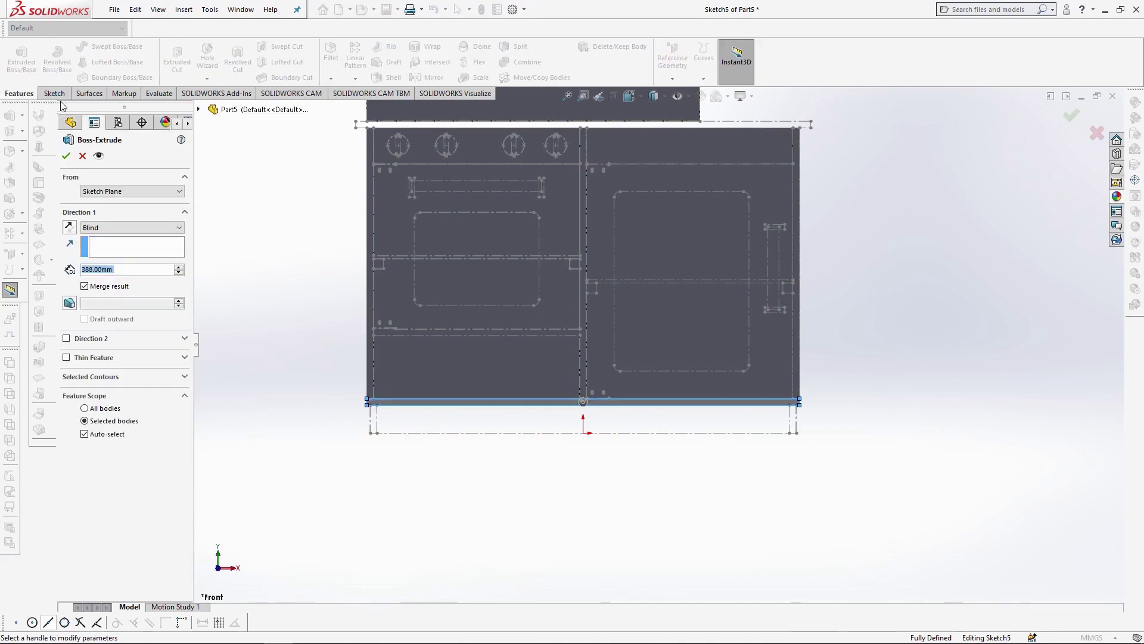
pyautogui.scroll(-5, 525, 446)
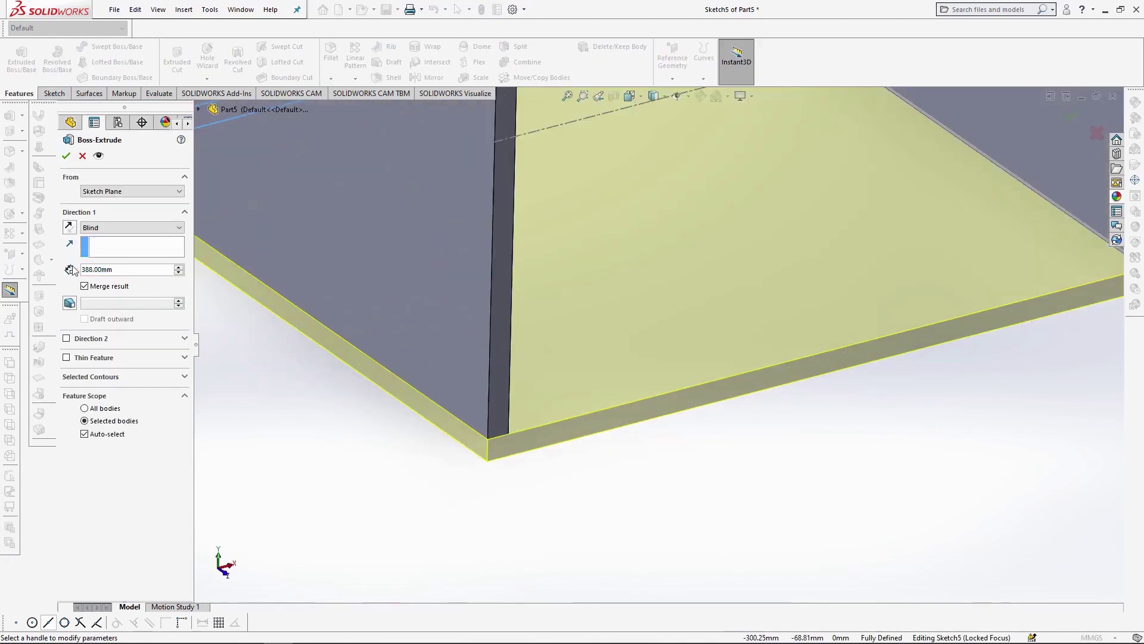
pyautogui.scroll(3, 442, 298)
pyautogui.click(105, 287)
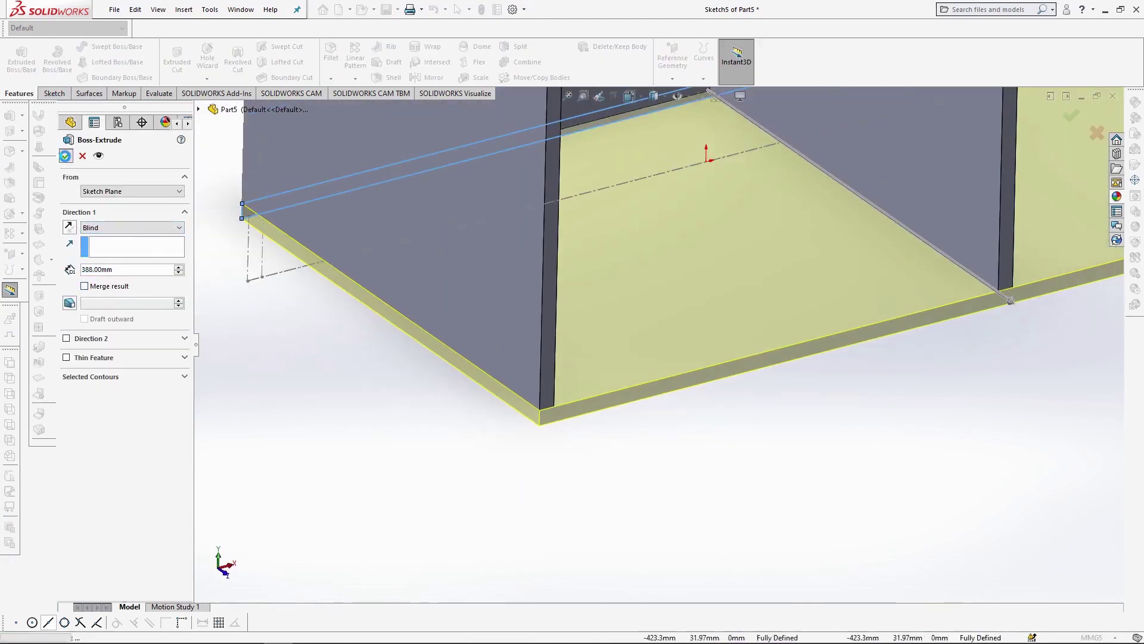
pyautogui.click(65, 156)
# - On the cabinet back's front face, sketch a corner rectangle tracing the lower shelf between the left side panel and the centre divider
pyautogui.scroll(8, 775, 286)
pyautogui.scroll(-4, 788, 278)
pyautogui.click(433, 370)
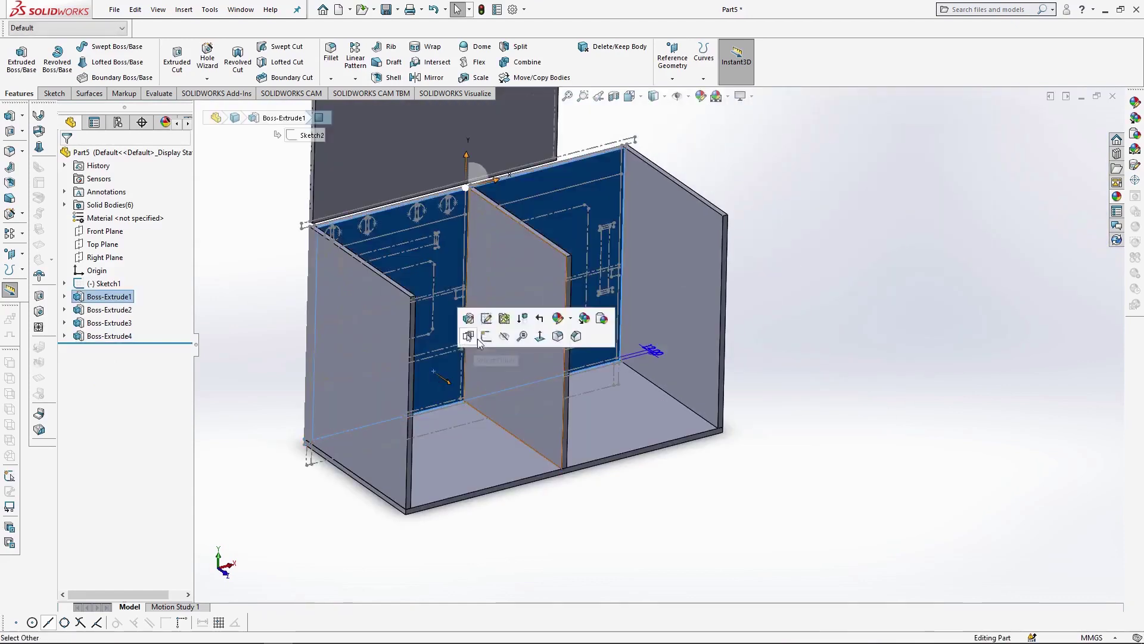
pyautogui.click(487, 336)
pyautogui.click(630, 97)
pyautogui.click(697, 153)
pyautogui.click(78, 62)
pyautogui.scroll(-5, 593, 408)
pyautogui.click(729, 404)
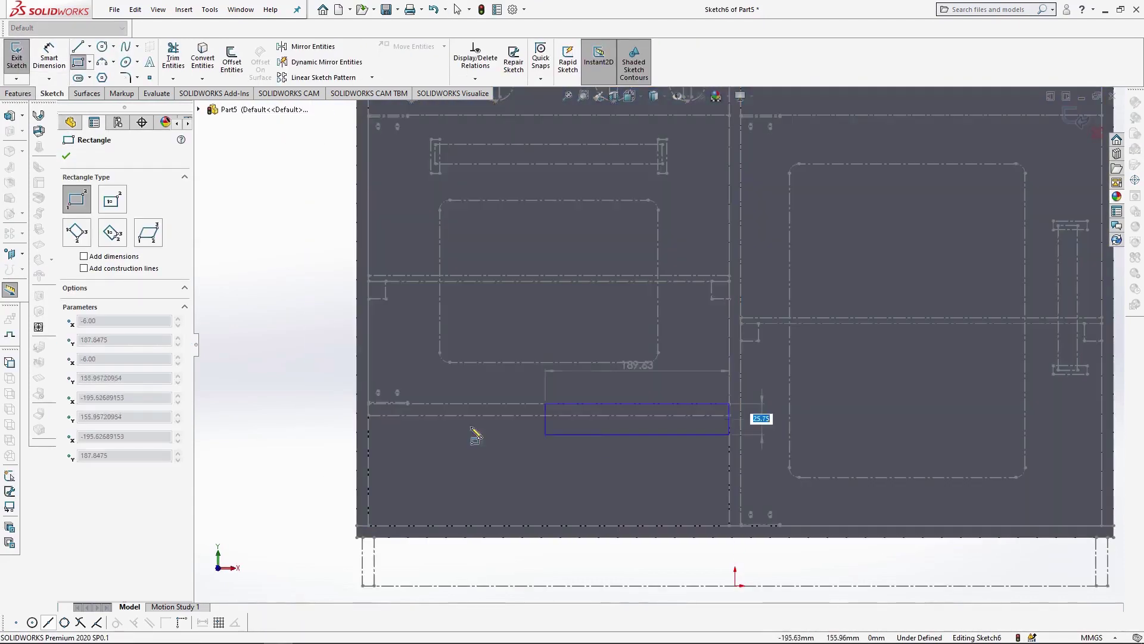
pyautogui.click(368, 416)
# - Extrude the lower shelf Up To Vertex as a separate body, ending at the centre divider's front corner
pyautogui.click(18, 94)
pyautogui.click(21, 61)
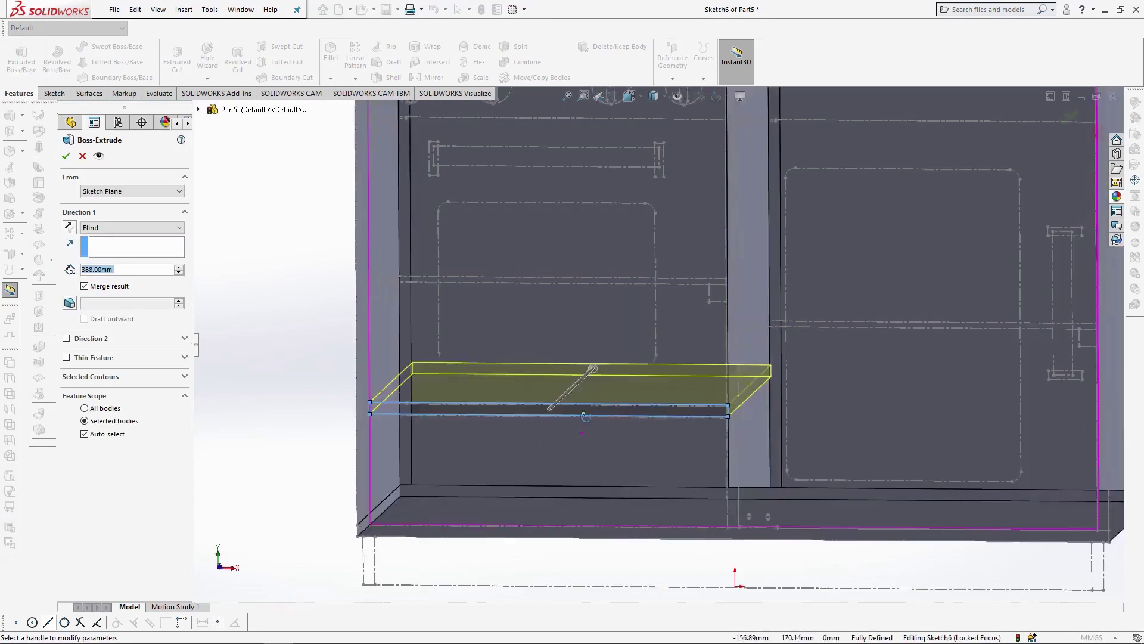
pyautogui.click(179, 227)
pyautogui.click(149, 238)
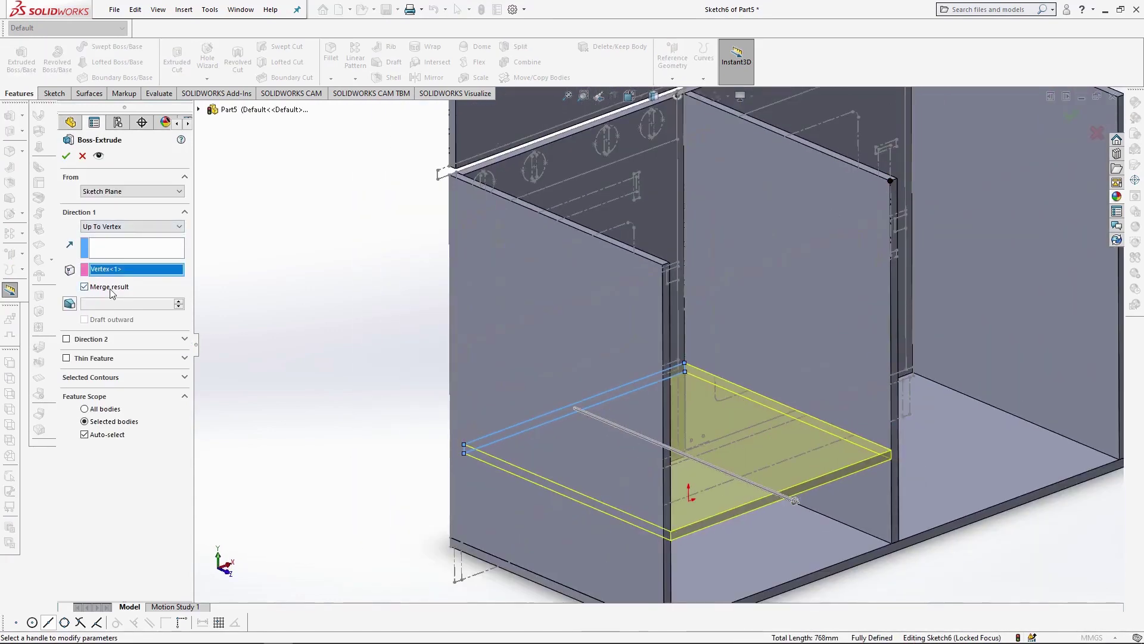
pyautogui.press('Return')
# - On a new Front Plane sketch, trace the overhanging countertop above the cabinet with a corner rectangle 820 mm wide and 12 mm high
pyautogui.scroll(3, 593, 460)
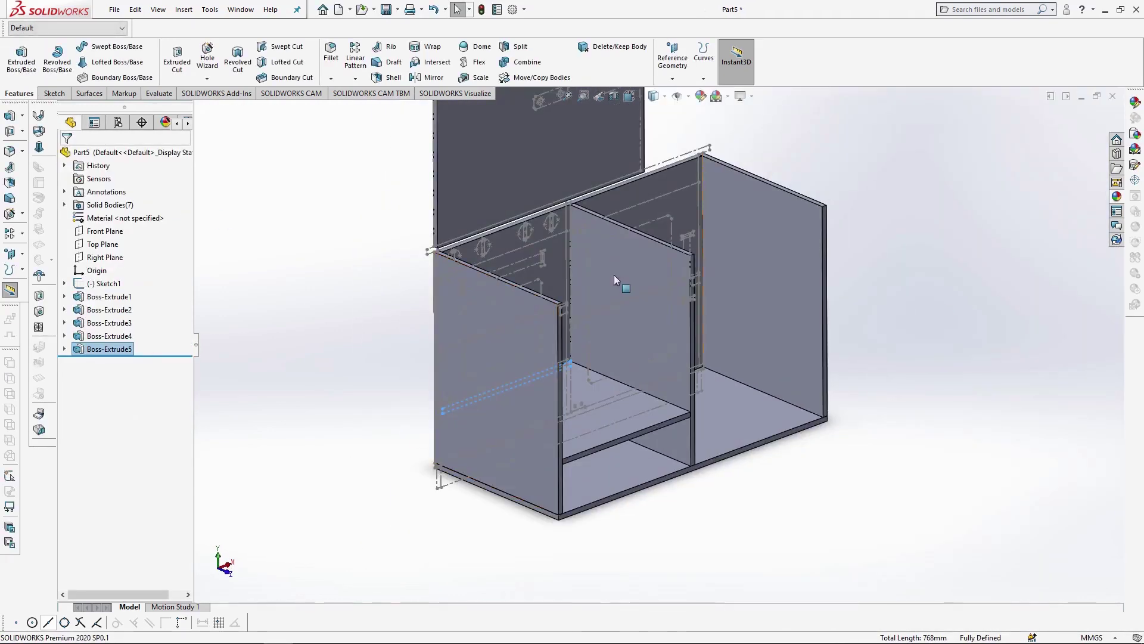
pyautogui.click(104, 231)
pyautogui.click(119, 216)
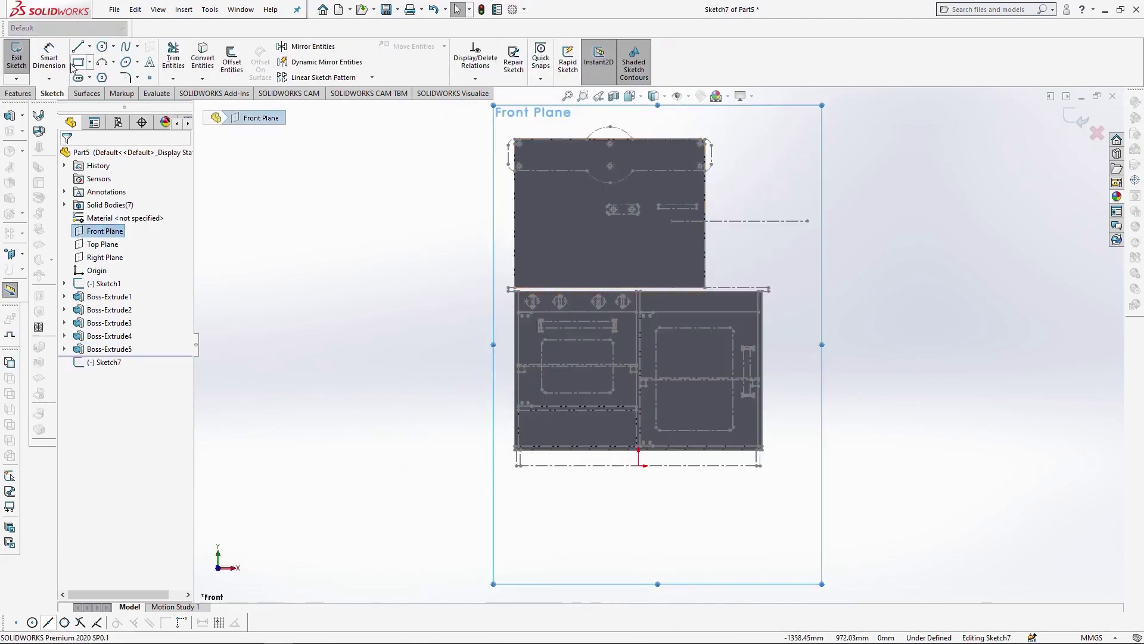
pyautogui.click(77, 62)
pyautogui.scroll(3, 616, 289)
pyautogui.click(391, 287)
pyautogui.click(939, 294)
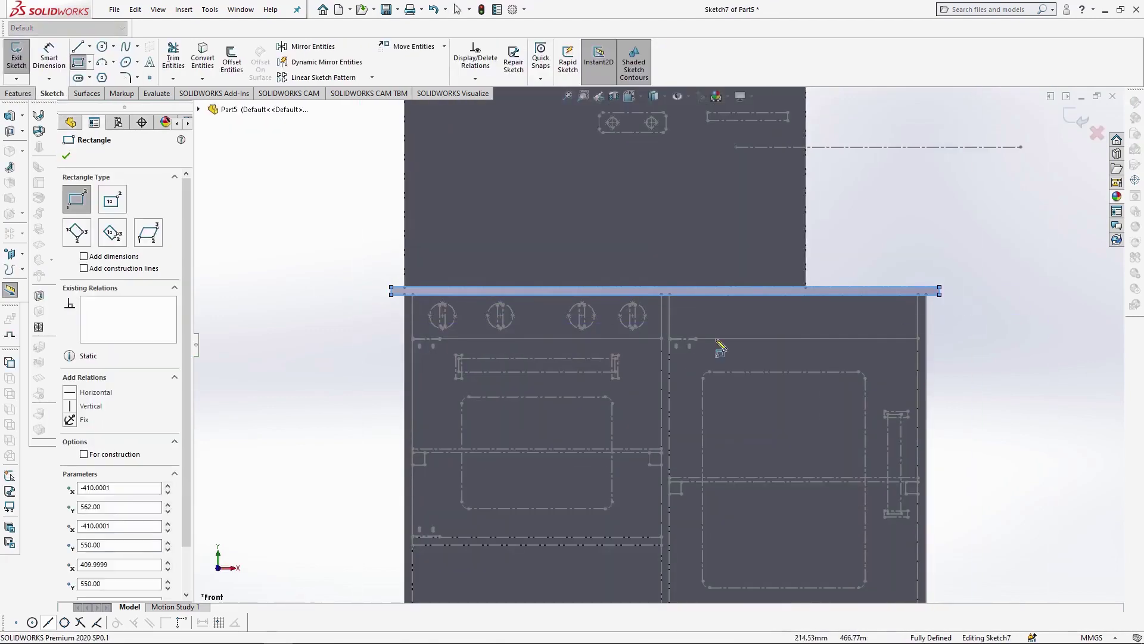
# - Extrude the countertop rectangle 400 mm as a separate body
pyautogui.click(18, 94)
pyautogui.click(22, 58)
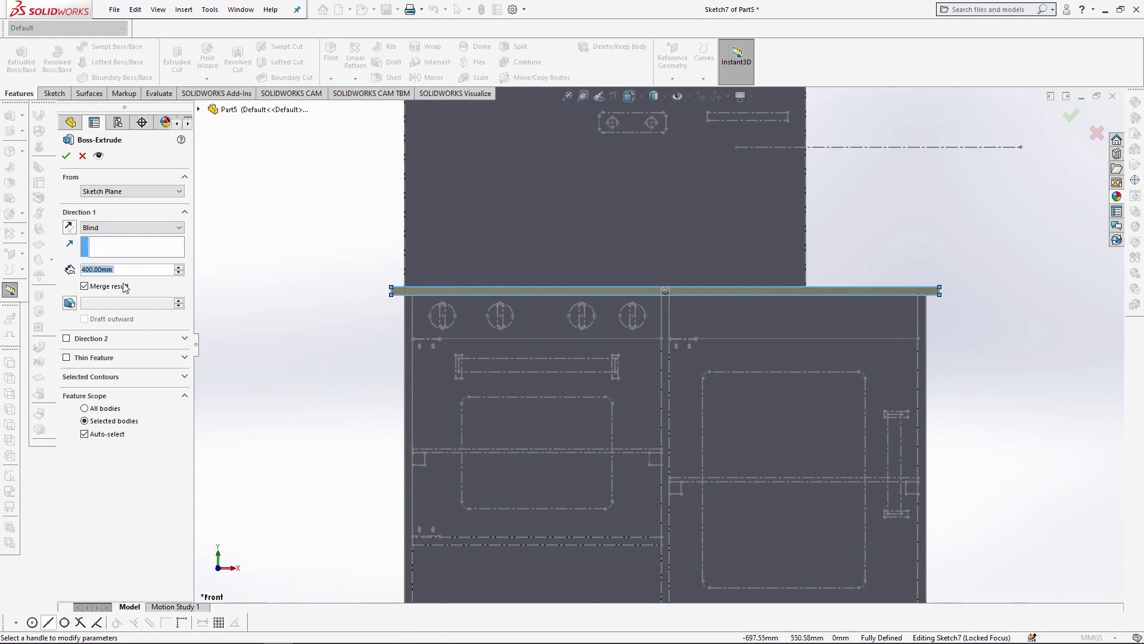
pyautogui.press('Return')
# - Round the countertop's four vertical corner edges with a 20 mm fillet
pyautogui.click(515, 376)
pyautogui.click(572, 342)
pyautogui.click(388, 288)
pyautogui.moveTo(686, 334); pyautogui.dragTo(525, 364, button='middle')
pyautogui.click(876, 410)
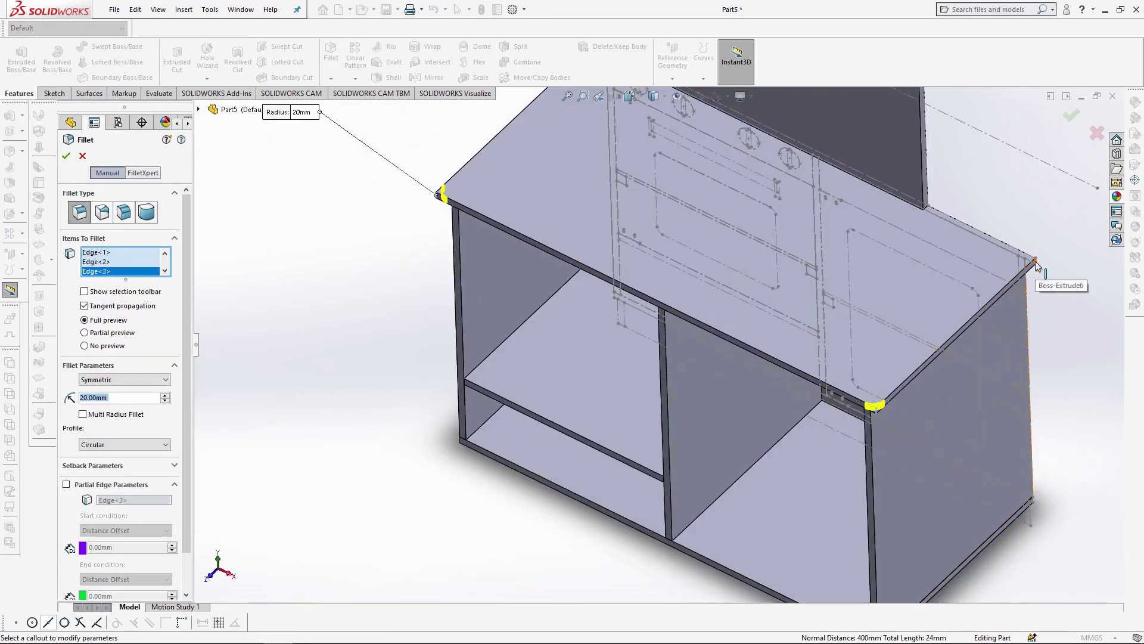
pyautogui.click(1035, 264)
pyautogui.click(1071, 116)
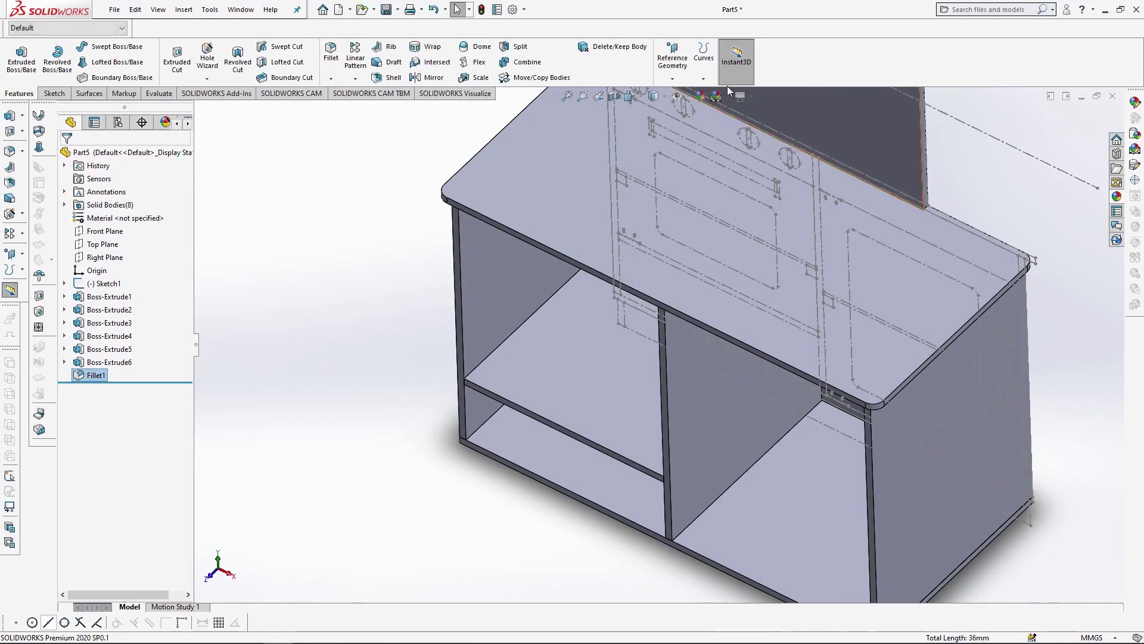
# - Start a sketch on the countertop's top face, viewed from above with the hidden lines visible
pyautogui.hotkey('ctrl', '5')
pyautogui.click(603, 354)
pyautogui.click(579, 286)
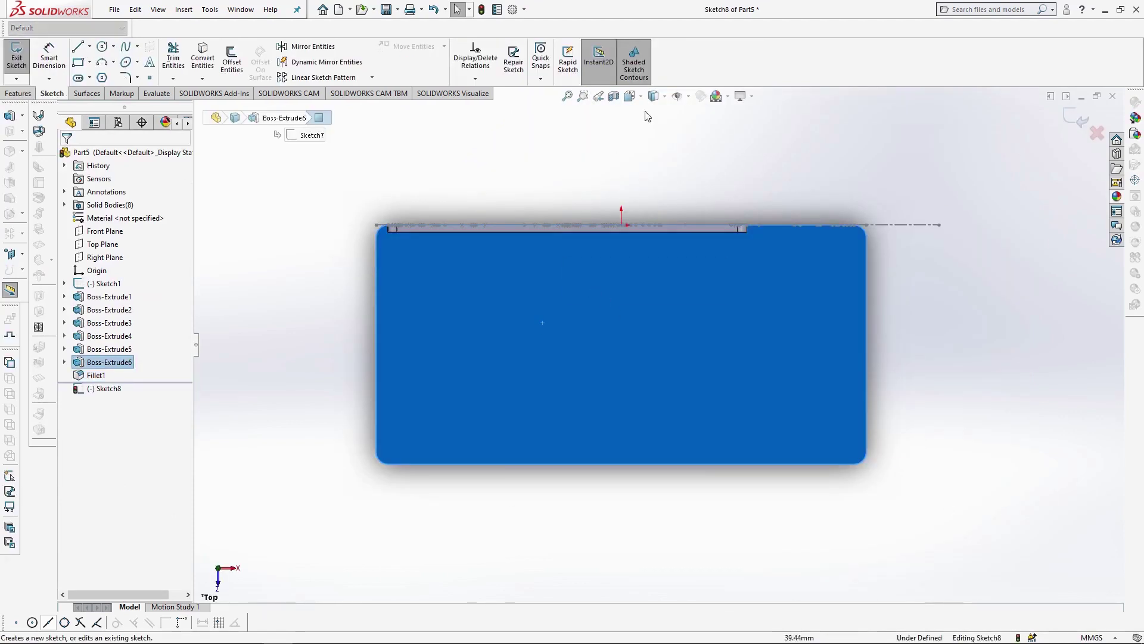
pyautogui.click(661, 166)
# - Sketch two 12 × 364 mm corner rectangles above the left side panel and the centre divider, starting from their front corners
pyautogui.press('r')
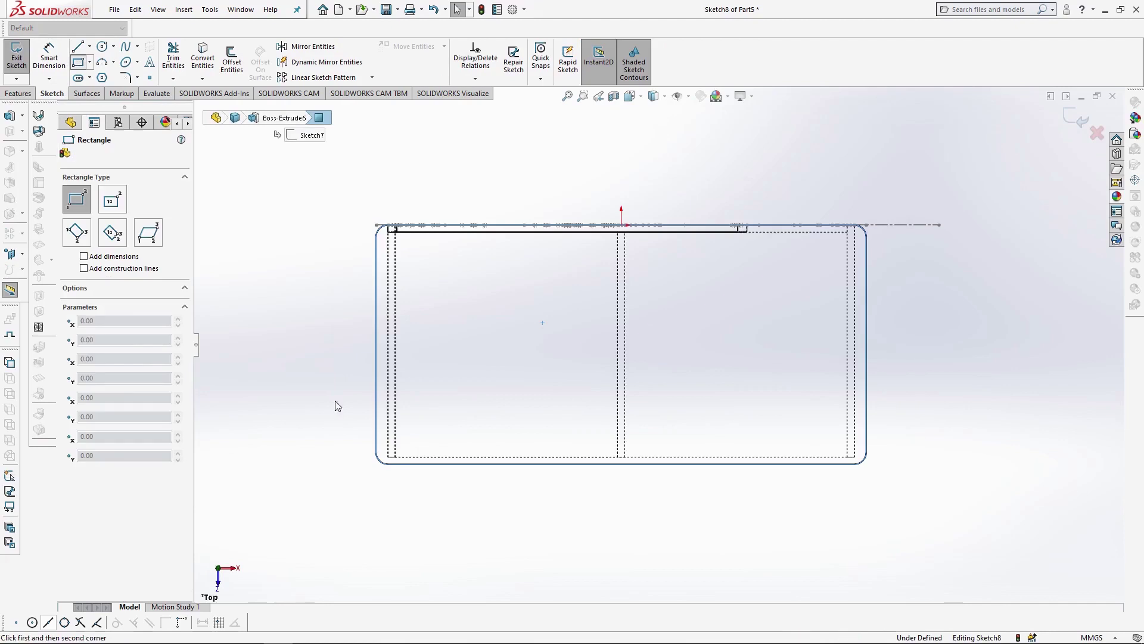
pyautogui.click(388, 457)
pyautogui.write('12')
pyautogui.press('Tab')
pyautogui.write('364')
pyautogui.press('Tab')
pyautogui.press('Return')
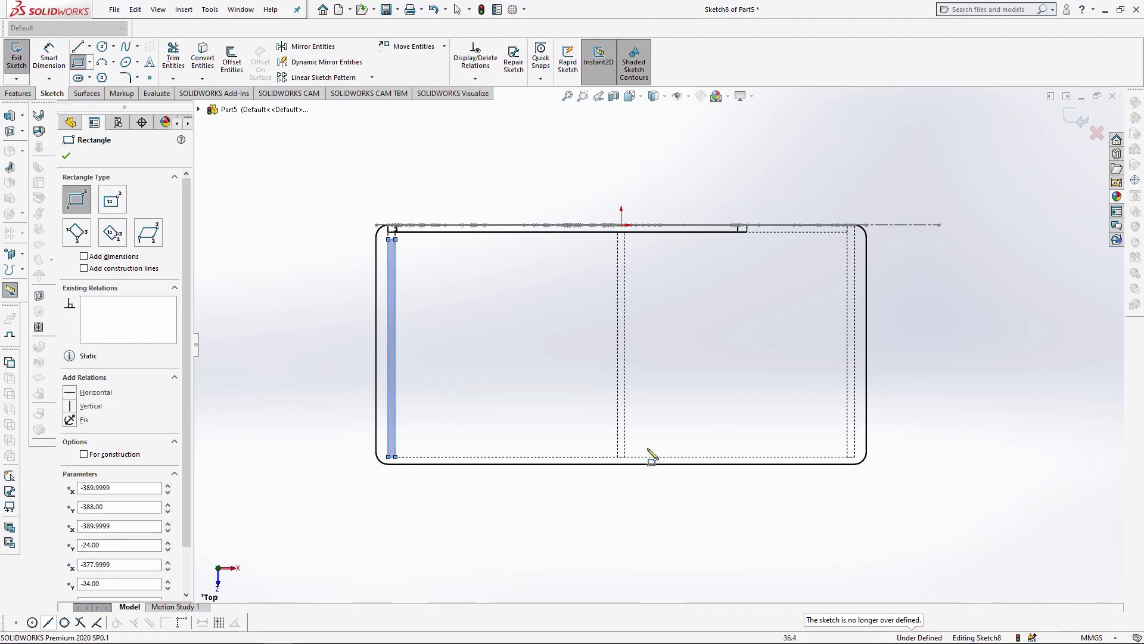
pyautogui.click(618, 457)
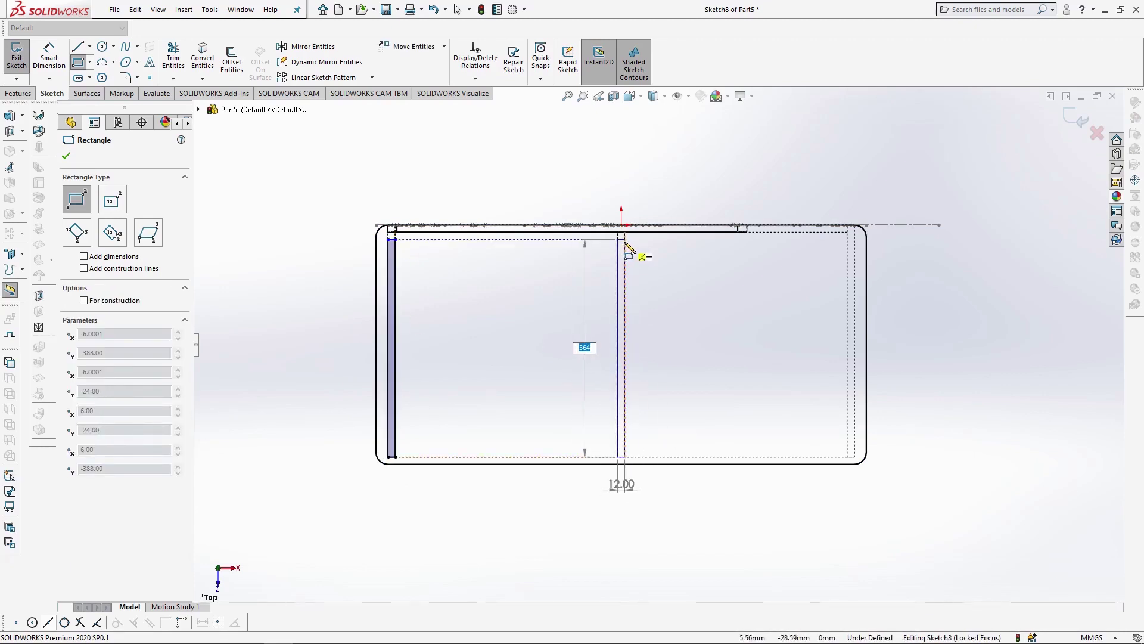
pyautogui.click(625, 240)
# - Cut the two rectangles 12 mm deep through the countertop to make slots
pyautogui.click(18, 93)
pyautogui.click(177, 58)
pyautogui.moveTo(536, 411); pyautogui.dragTo(588, 301, button='middle')
pyautogui.doubleClick(153, 270)
pyautogui.write('12')
pyautogui.scroll(-8, 317, 341)
pyautogui.scroll(6, 316, 341)
pyautogui.press('Return')
# - Start a sketch on the left side panel's top face in shaded display and convert the slot cut's two rectangles into it
pyautogui.moveTo(700, 311); pyautogui.dragTo(643, 363, button='middle')
pyautogui.scroll(4, 642, 363)
pyautogui.scroll(-5, 660, 334)
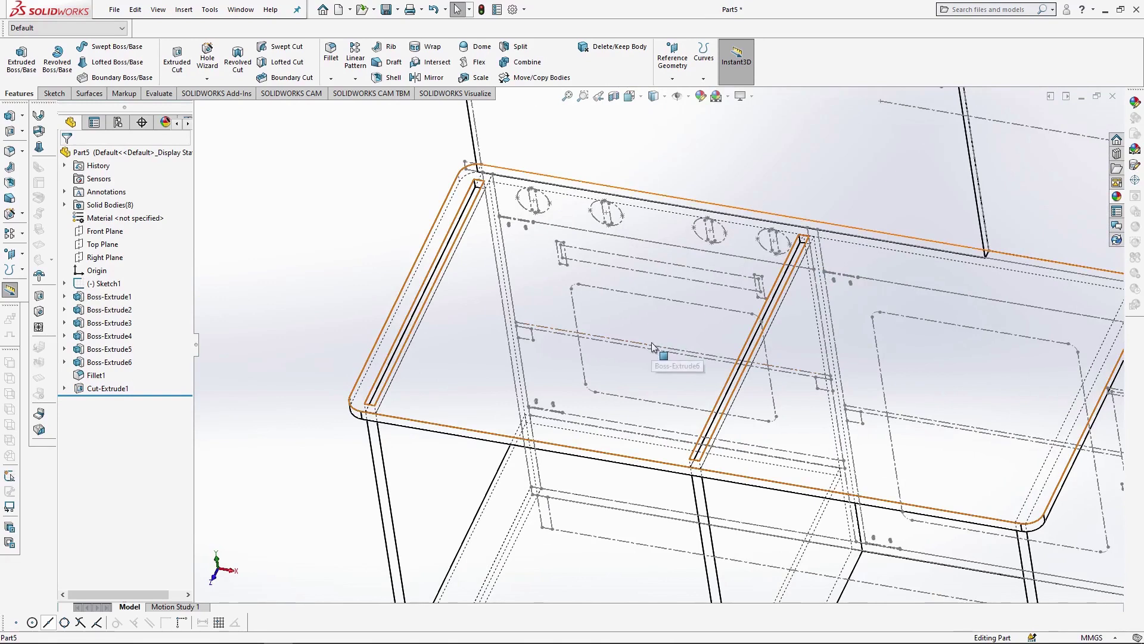
pyautogui.scroll(3, 332, 399)
pyautogui.scroll(-5, 416, 401)
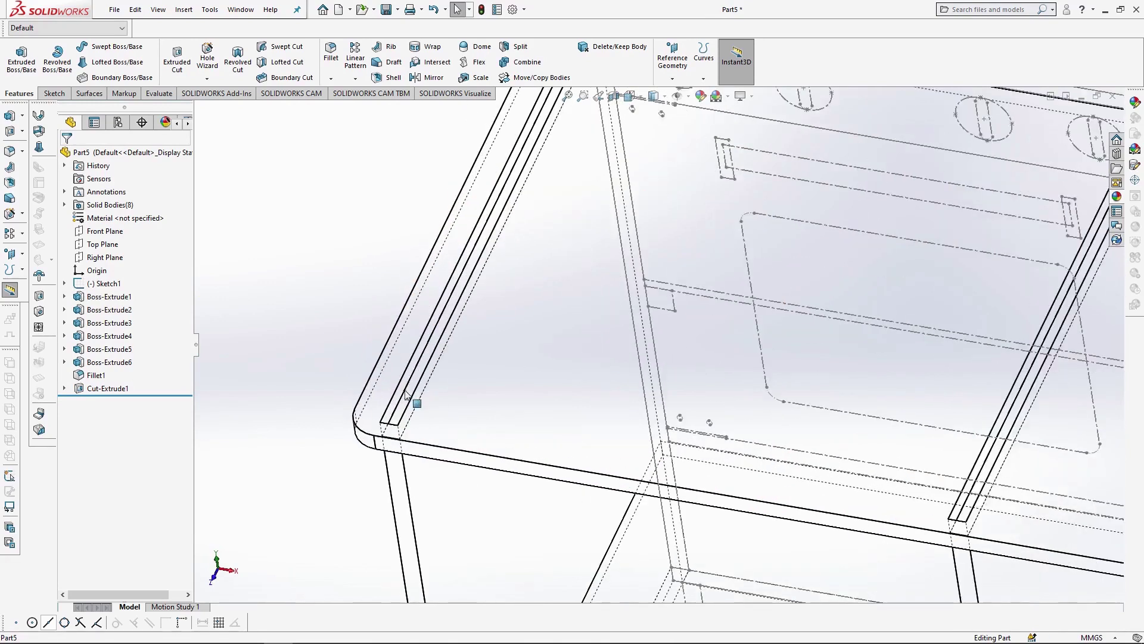
pyautogui.click(402, 413)
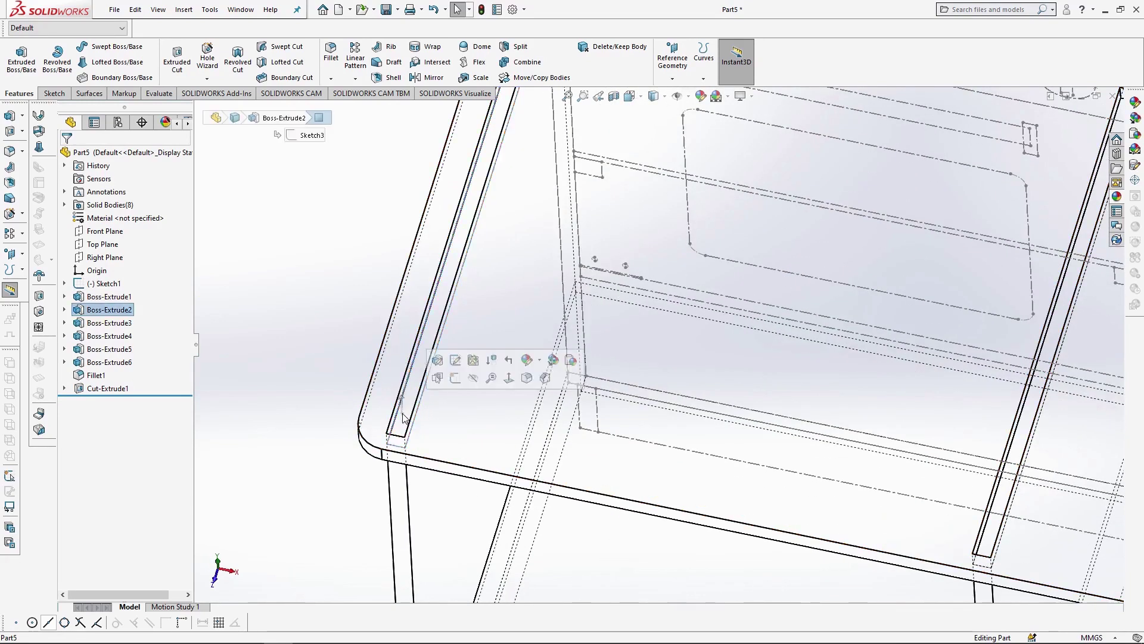
pyautogui.click(461, 378)
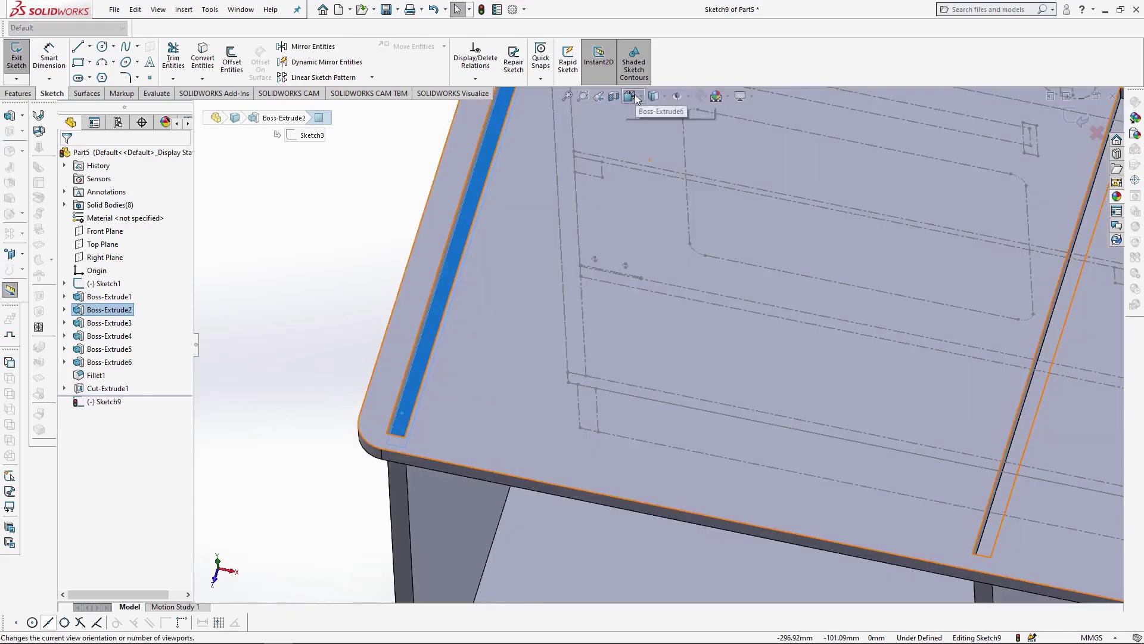
pyautogui.click(635, 99)
pyautogui.click(647, 130)
pyautogui.scroll(-2, 468, 391)
pyautogui.click(295, 272)
pyautogui.click(64, 388)
pyautogui.click(116, 401)
pyautogui.click(203, 64)
# - Extrude the two slot rectangles upward 42 mm, merging them only with the left side panel and centre divider, and check the joined faces
pyautogui.click(18, 93)
pyautogui.click(22, 60)
pyautogui.moveTo(584, 506); pyautogui.dragTo(621, 339, button='middle')
pyautogui.write('42')
pyautogui.press('Return')
pyautogui.click(84, 434)
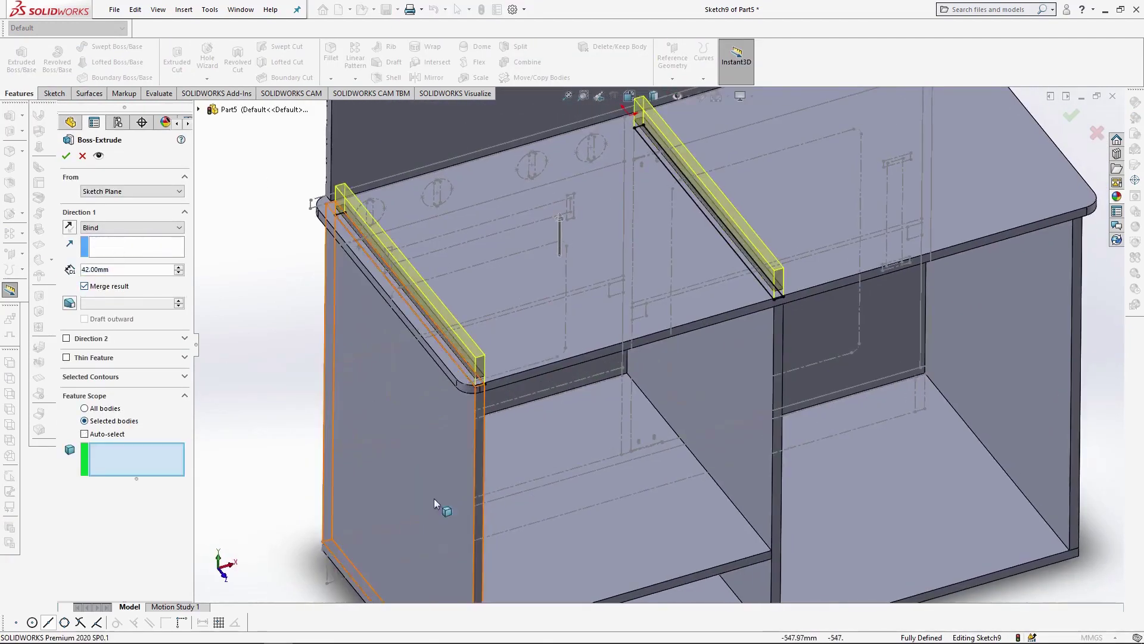
pyautogui.click(436, 501)
pyautogui.click(704, 440)
pyautogui.click(66, 156)
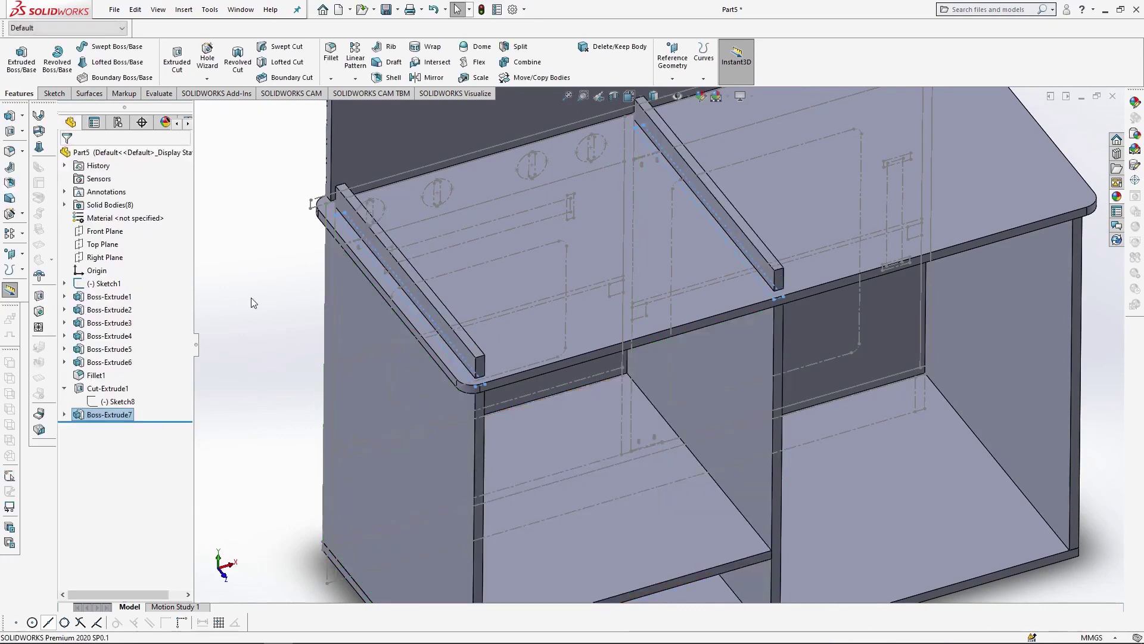
pyautogui.click(438, 385)
pyautogui.click(686, 411)
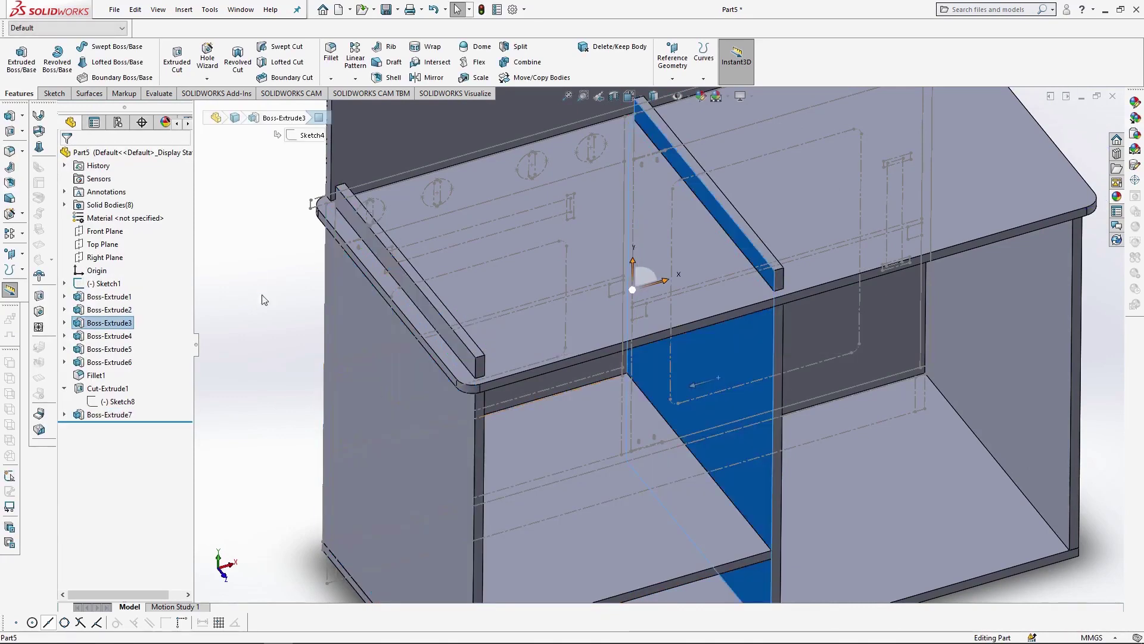
pyautogui.click(232, 253)
# - On the countertop's top face, sketch a 372 × 12 mm corner rectangle joining the rear ends of the two raised rails
pyautogui.click(598, 251)
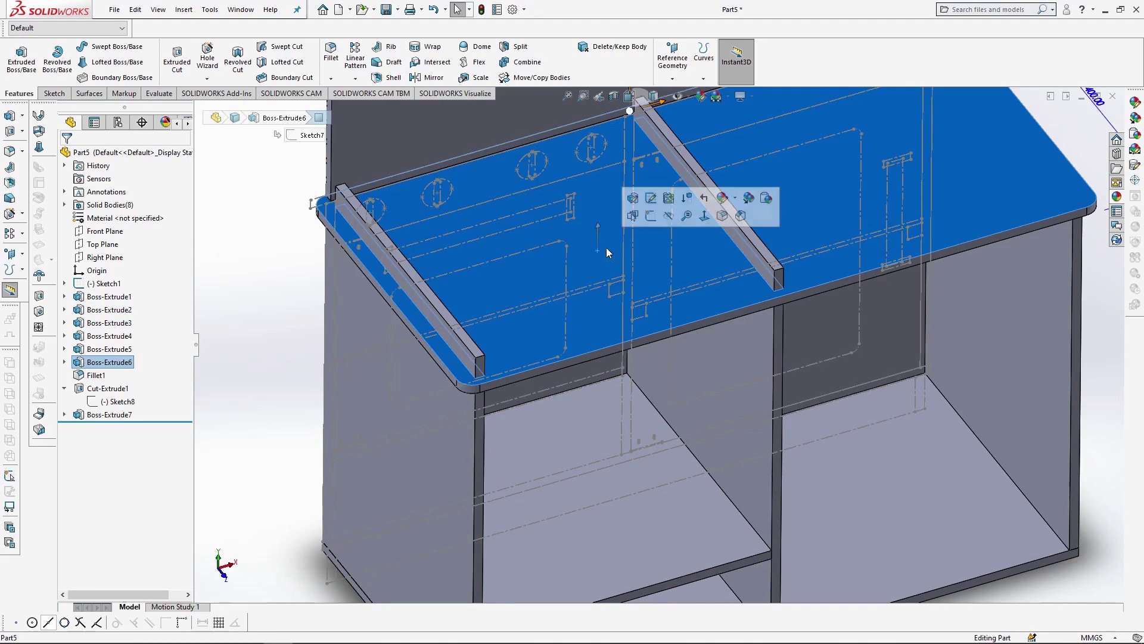
pyautogui.click(664, 217)
pyautogui.click(632, 99)
pyautogui.click(647, 131)
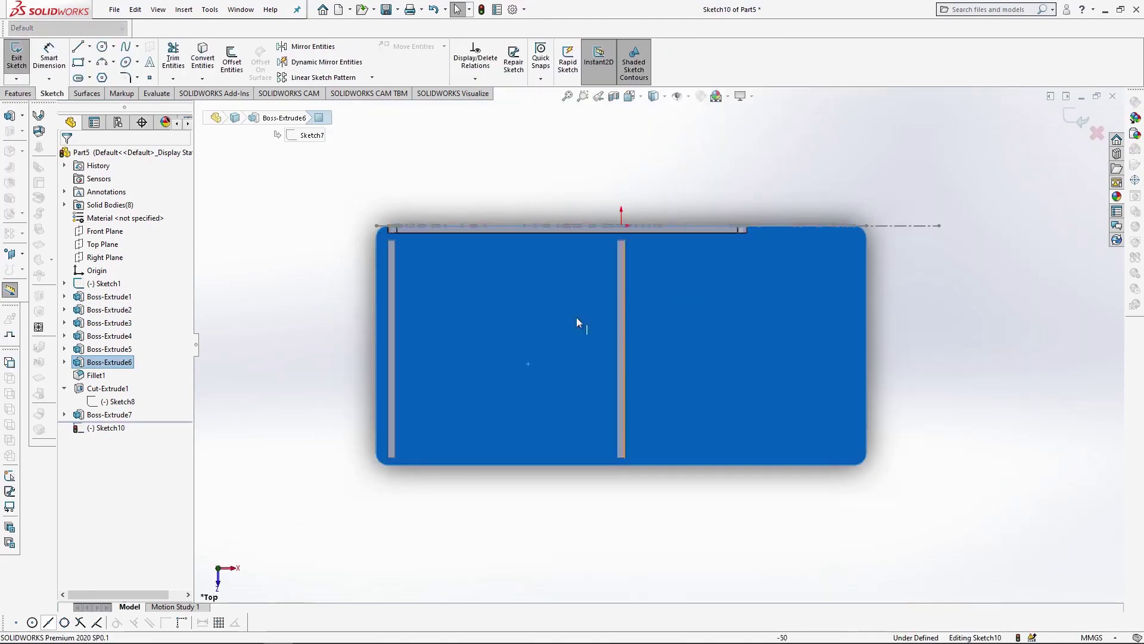
pyautogui.scroll(-3, 555, 308)
pyautogui.click(78, 62)
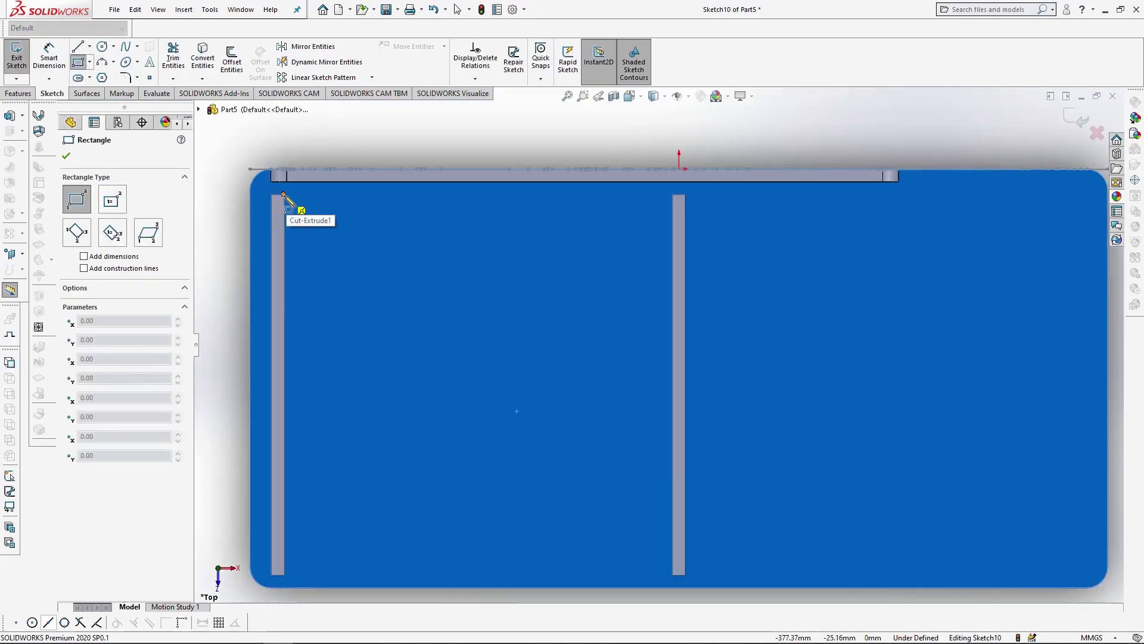
pyautogui.click(284, 195)
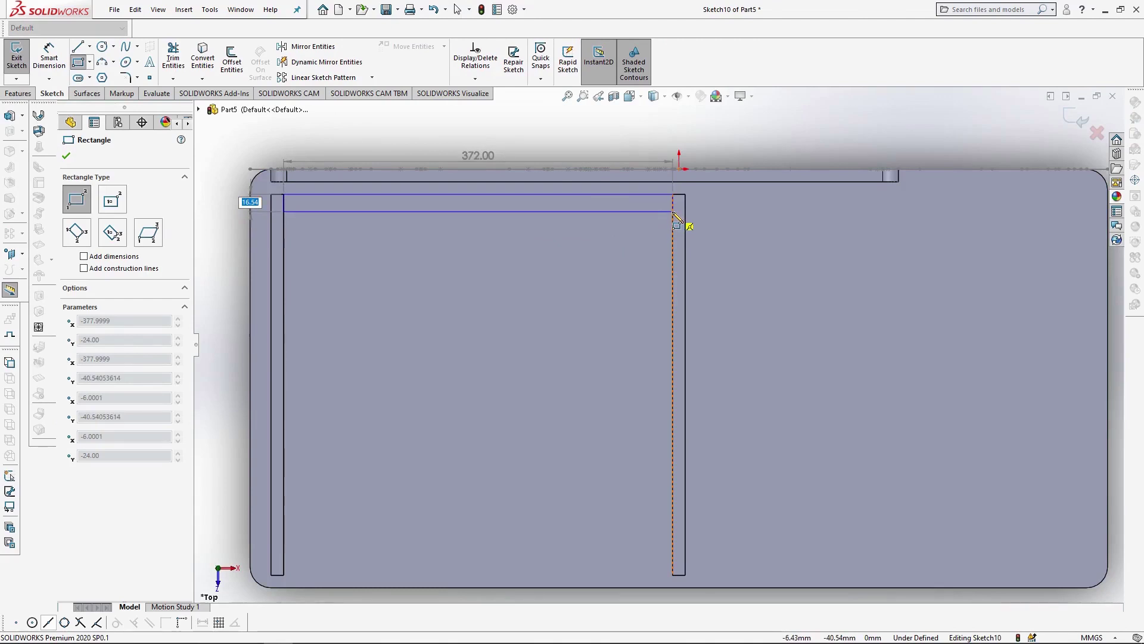
pyautogui.press('Tab')
pyautogui.press('Return')
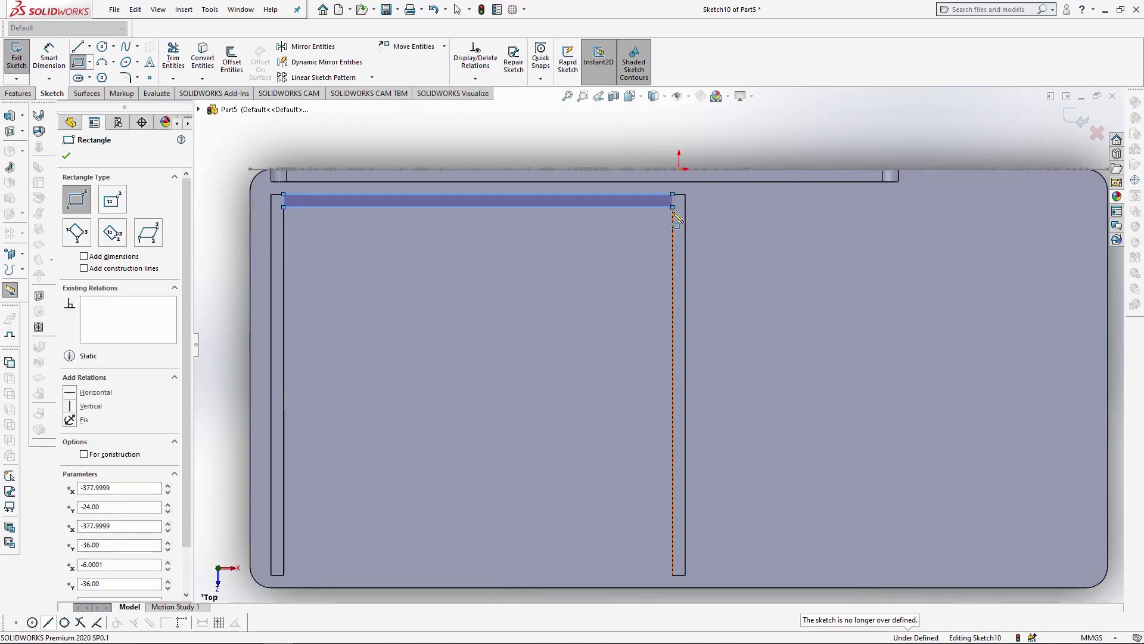
# - Extrude the rear rail rectangle 30 mm upward as a separate body
pyautogui.click(18, 94)
pyautogui.click(22, 61)
pyautogui.moveTo(506, 330); pyautogui.dragTo(528, 206, button='middle')
pyautogui.doubleClick(167, 270)
pyautogui.write('30')
pyautogui.press('Return')
pyautogui.press('Return')
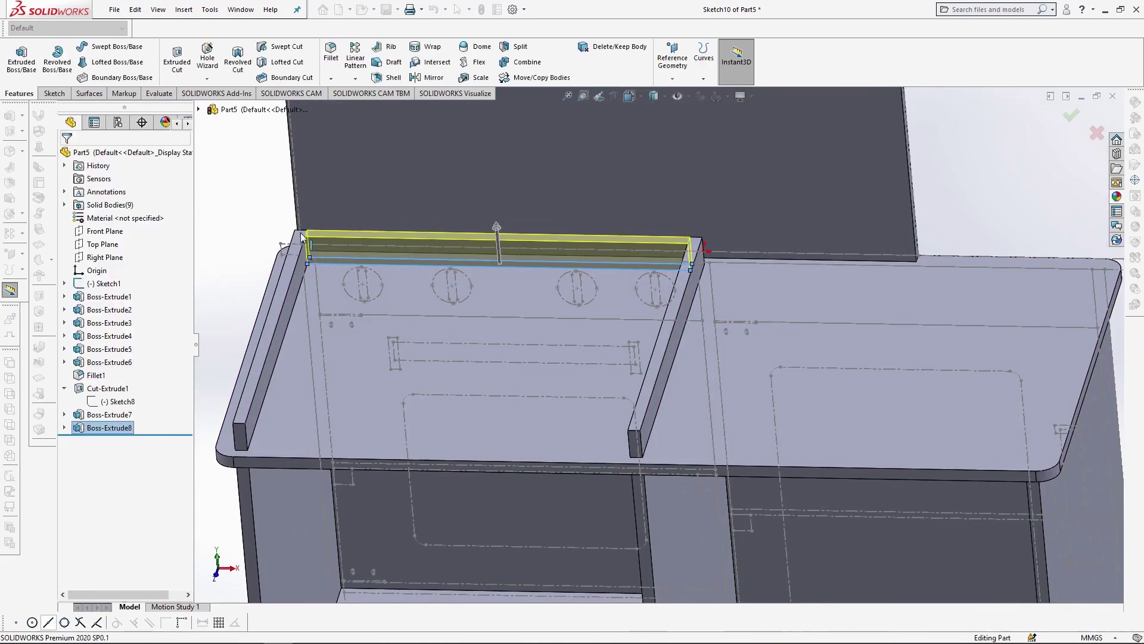
# - Round the upper front edge of both raised side rails with 20 mm fillets
pyautogui.moveTo(639, 382); pyautogui.dragTo(533, 391, button='middle')
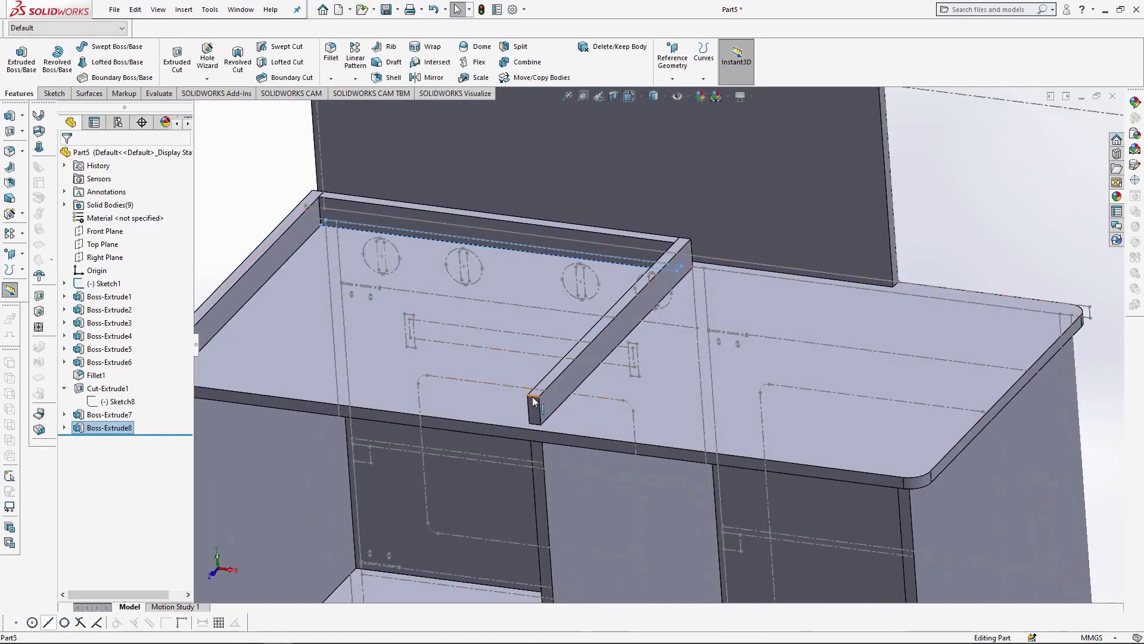
pyautogui.click(533, 397)
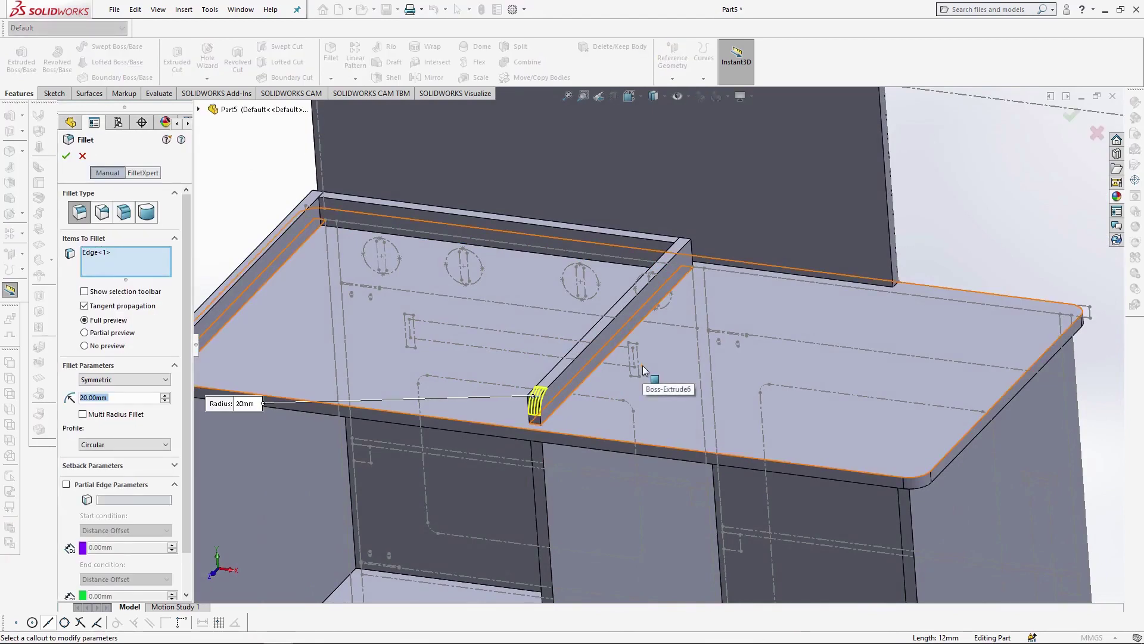
pyautogui.press('Return')
pyautogui.scroll(2, 469, 327)
pyautogui.scroll(-3, 253, 368)
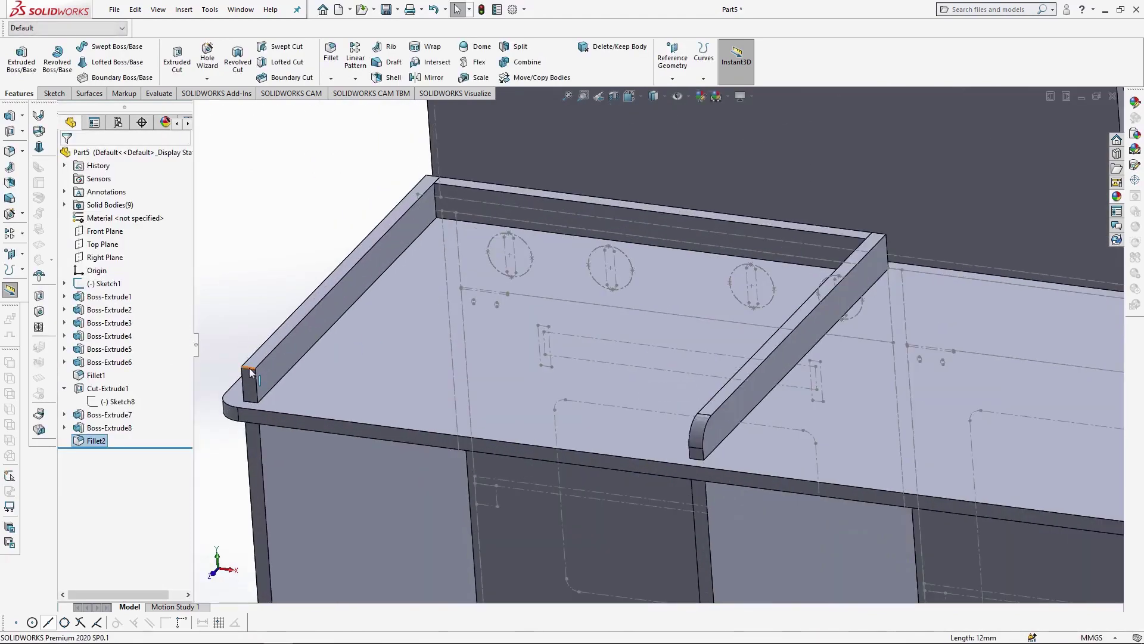
pyautogui.click(250, 373)
pyautogui.press('Return')
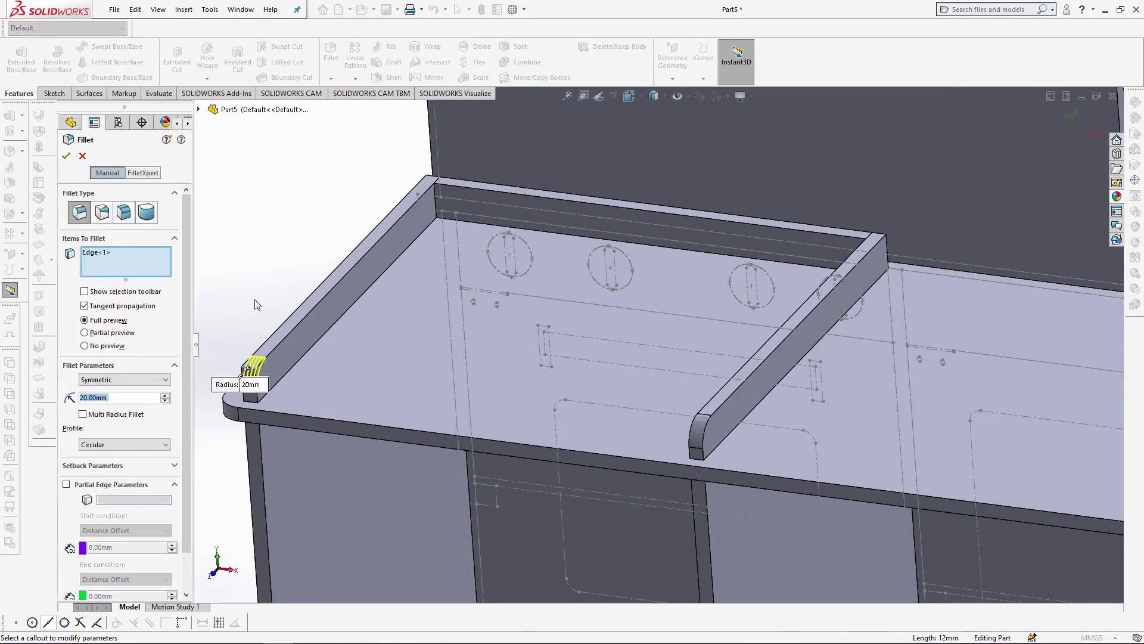
pyautogui.press('Return')
pyautogui.scroll(2, 263, 302)
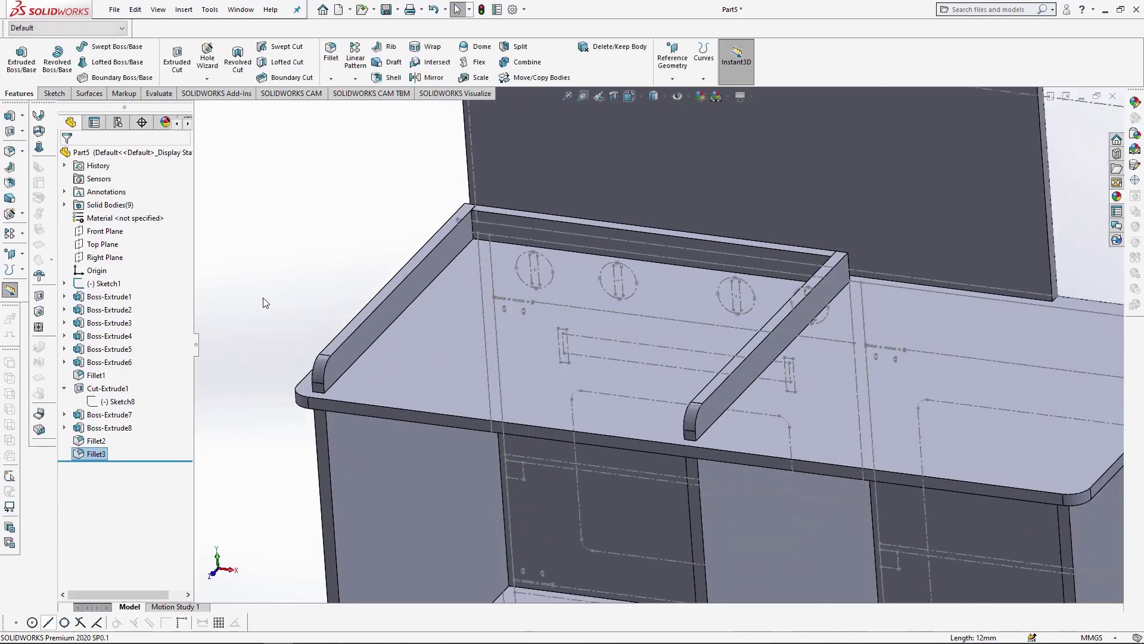
# - On the back panel's front face, sketch four shelf-support rectangles 18 mm high, one at each side of the two compartments
pyautogui.scroll(2, 602, 474)
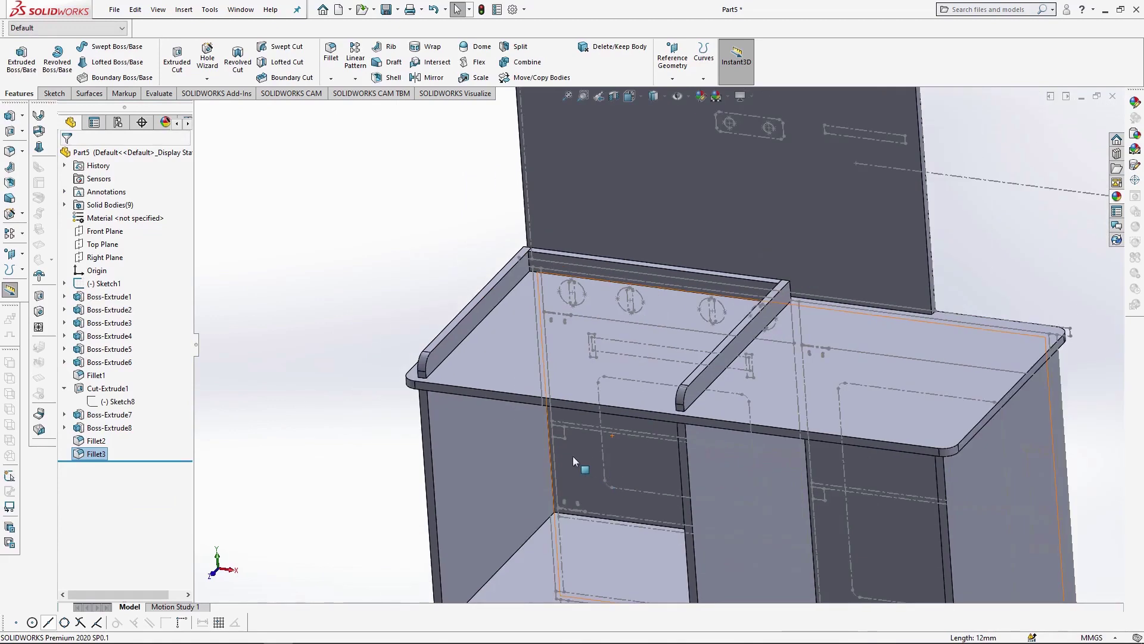
pyautogui.click(631, 99)
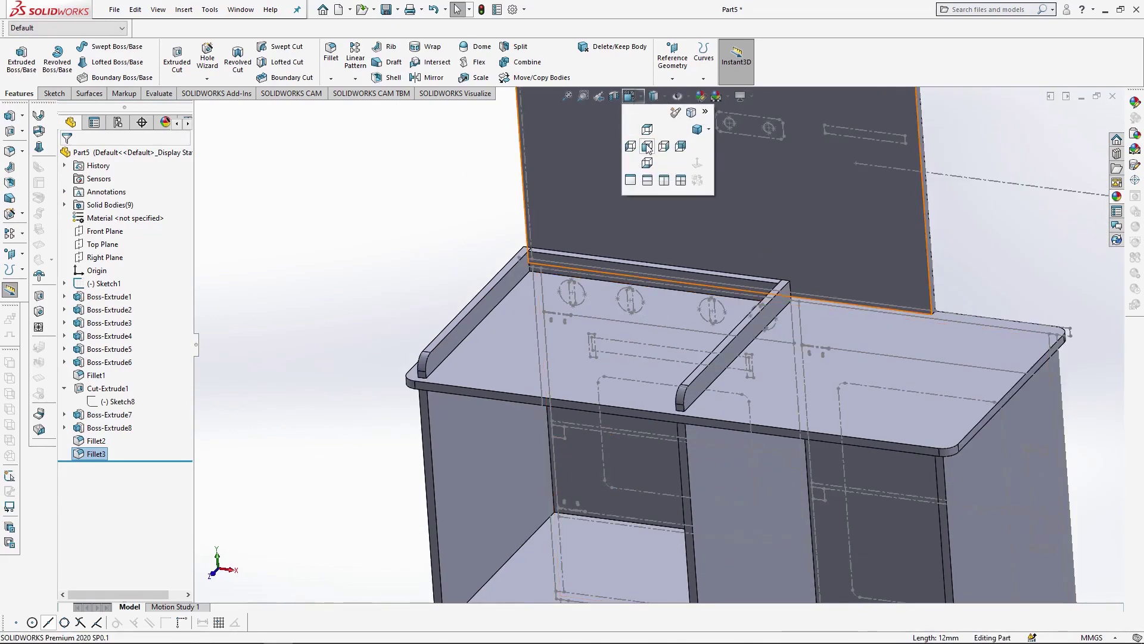
pyautogui.click(647, 146)
pyautogui.click(689, 410)
pyautogui.click(748, 345)
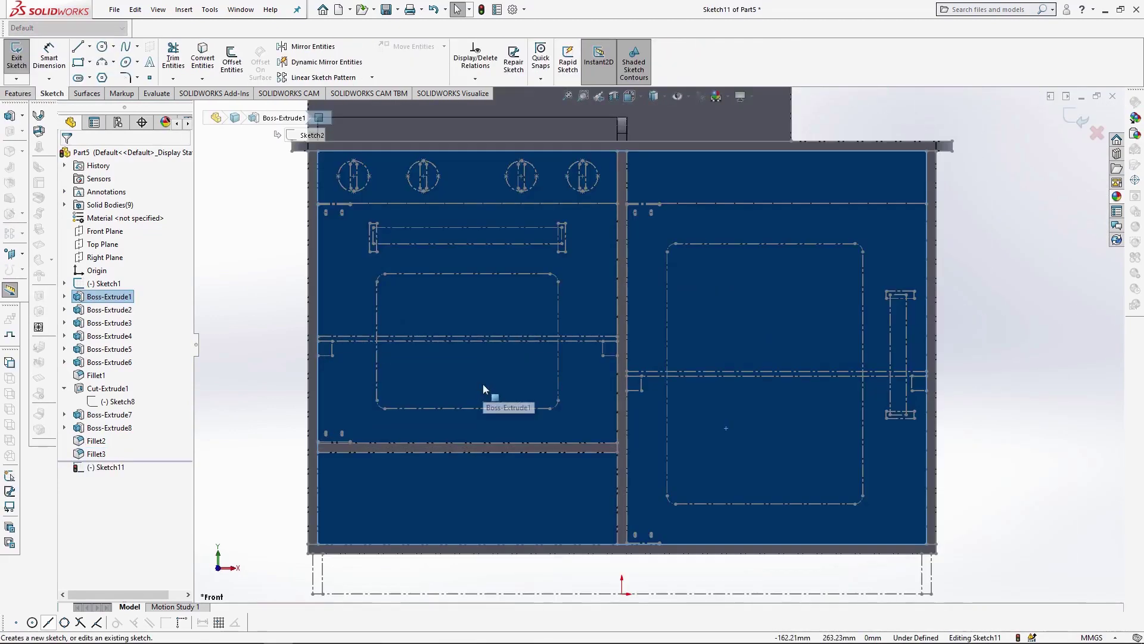
pyautogui.click(83, 66)
pyautogui.click(318, 341)
pyautogui.click(333, 355)
pyautogui.click(602, 341)
pyautogui.click(618, 355)
pyautogui.click(626, 376)
pyautogui.click(642, 391)
pyautogui.click(926, 375)
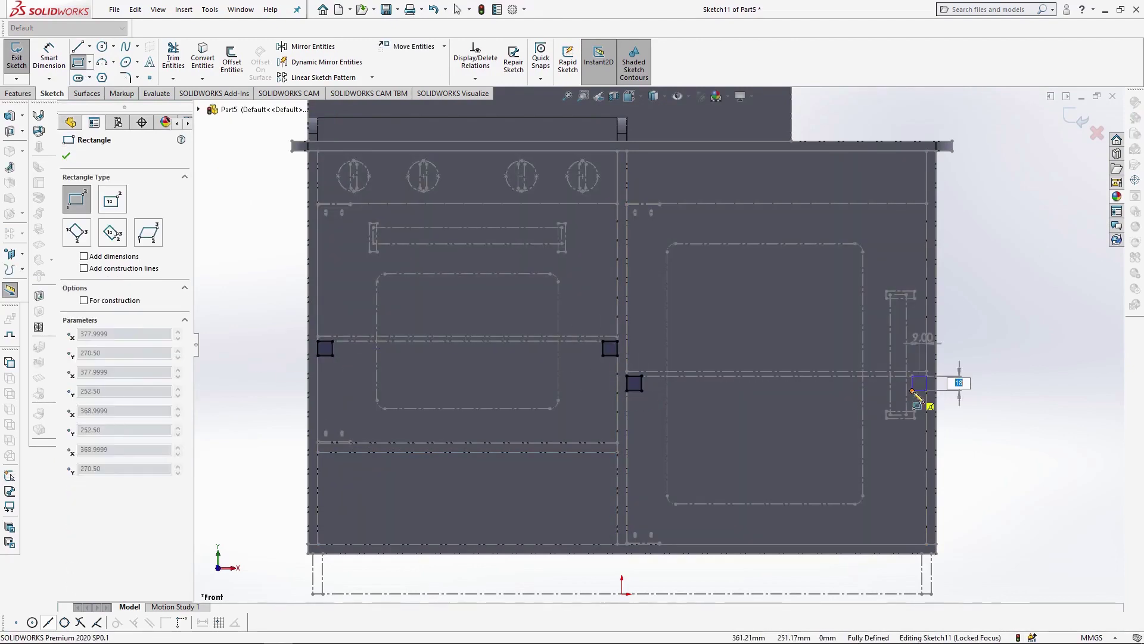
pyautogui.click(912, 391)
# - Extrude the four shelf-support squares 360 mm forward as separate bodies without merging
pyautogui.click(18, 94)
pyautogui.click(22, 60)
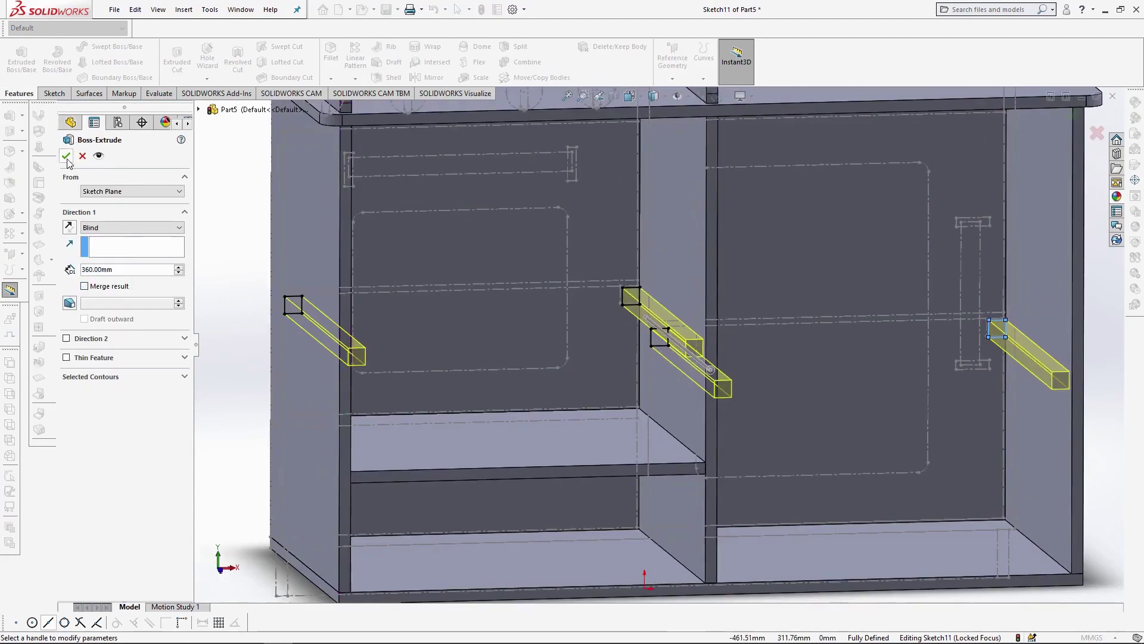
pyautogui.press('Return')
# - On the back panel's front face, sketch two 372 × 6 mm shelf rectangles resting on the supports in both compartments
pyautogui.click(606, 302)
pyautogui.click(636, 289)
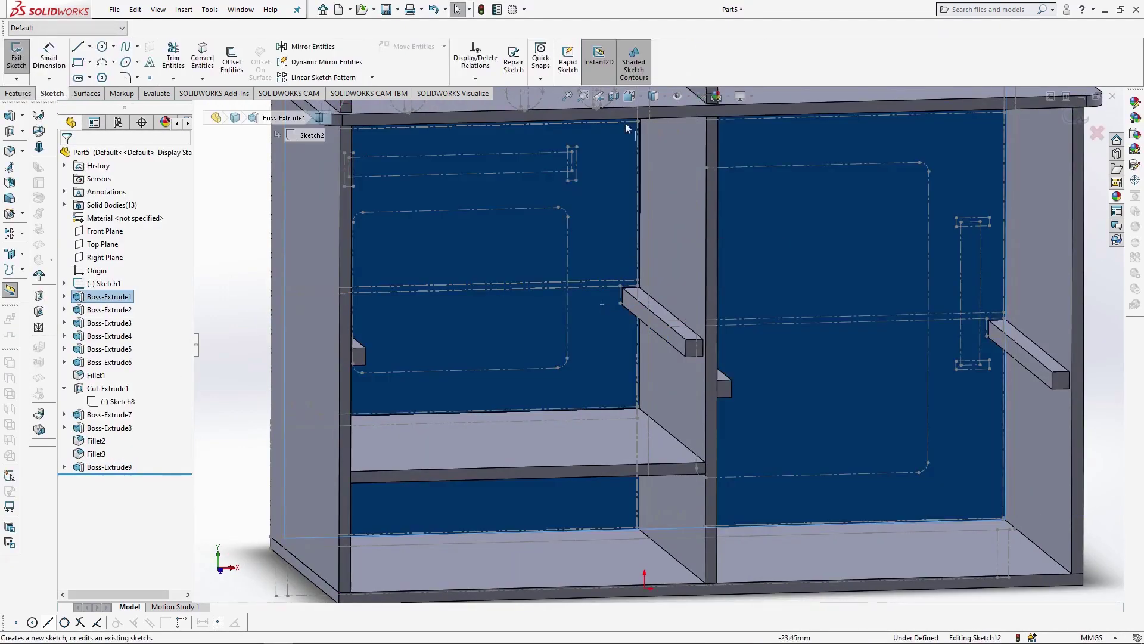
pyautogui.click(630, 97)
pyautogui.click(647, 131)
pyautogui.click(78, 62)
pyautogui.scroll(-5, 606, 362)
pyautogui.click(405, 355)
pyautogui.click(653, 357)
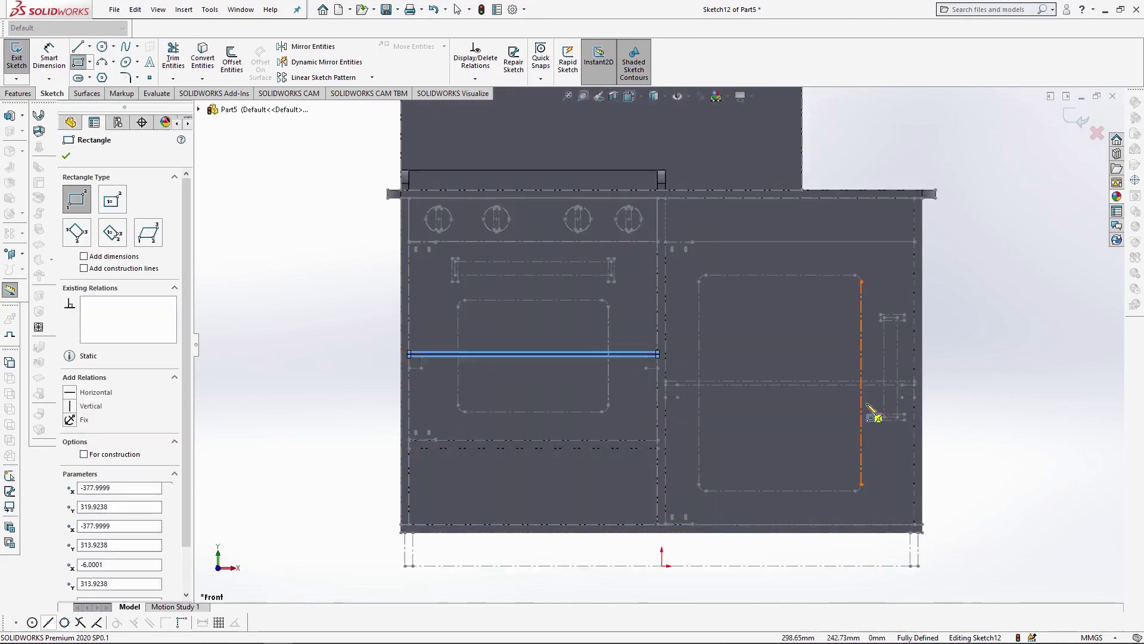
pyautogui.scroll(-3, 869, 409)
pyautogui.click(477, 357)
pyautogui.click(911, 361)
# - Extrude both shelf rectangles forward over the supports as separate bodies
pyautogui.click(13, 95)
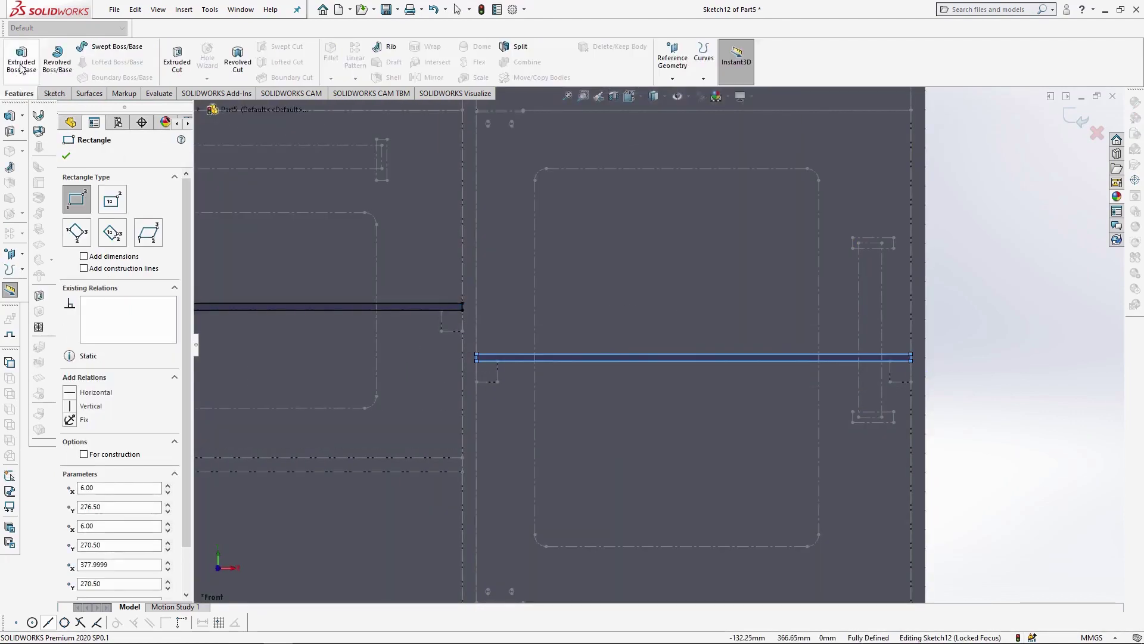
pyautogui.click(21, 59)
pyautogui.click(65, 156)
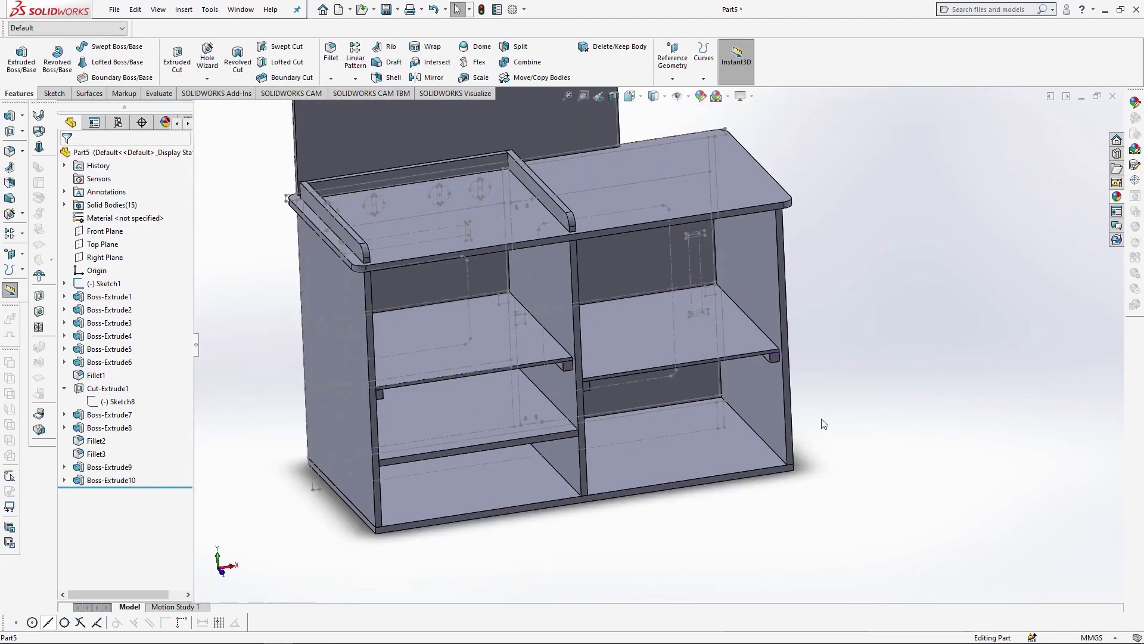
# - Import the shelf-slot DXF as a 2D sketch in millimetres on the upper left shelf's top face
pyautogui.click(489, 345)
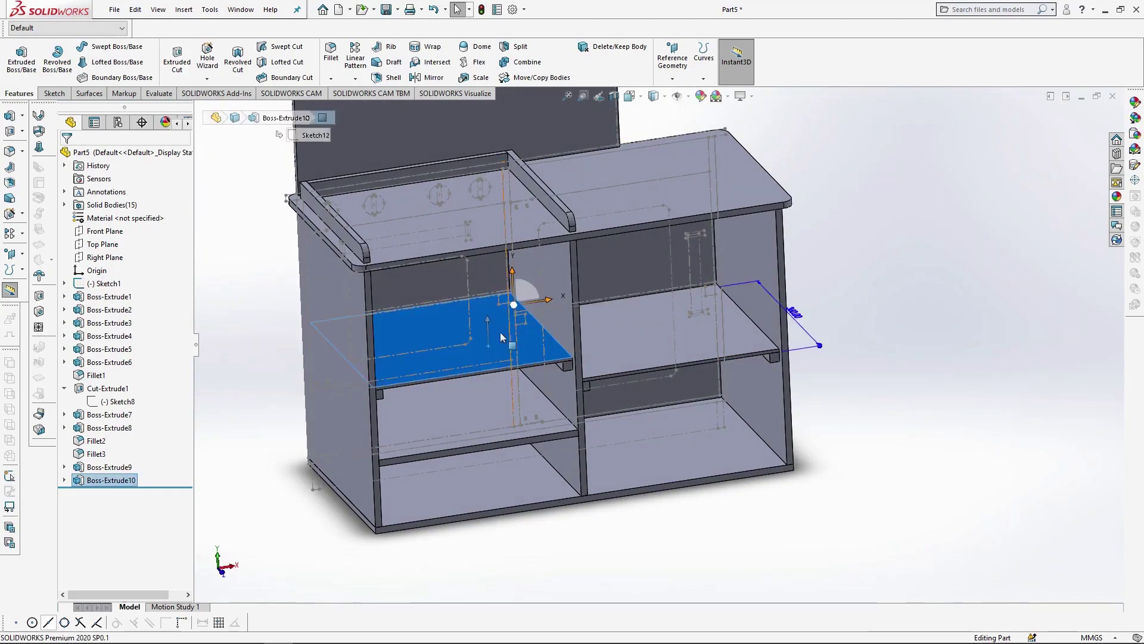
pyautogui.click(185, 10)
pyautogui.click(209, 424)
pyautogui.doubleClick(140, 96)
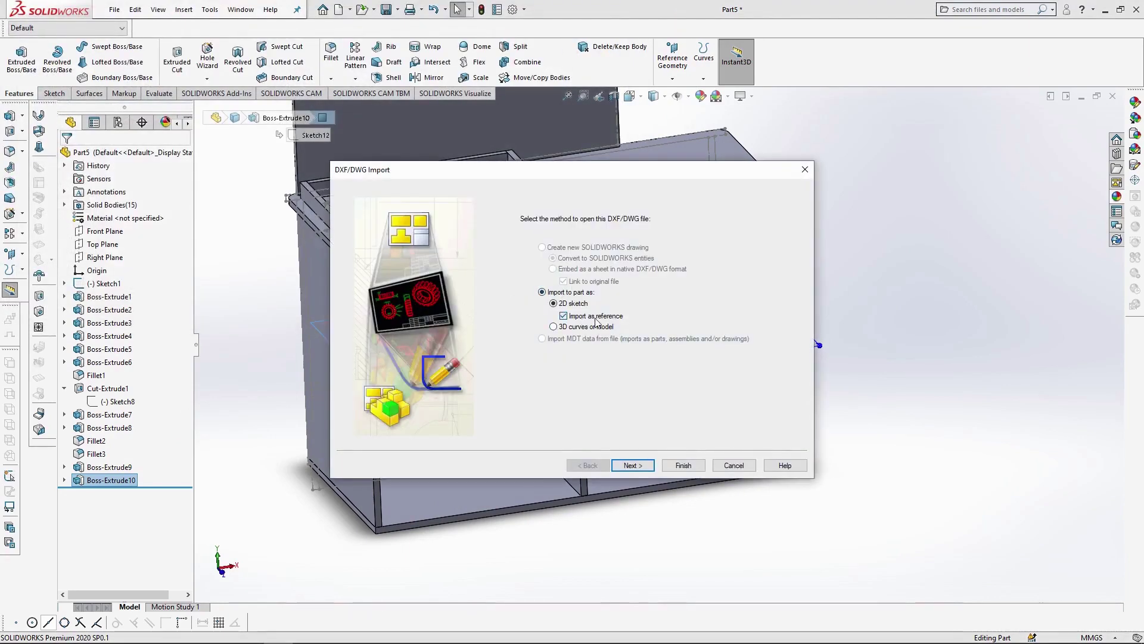
pyautogui.click(632, 465)
pyautogui.click(393, 206)
pyautogui.click(388, 251)
pyautogui.click(684, 466)
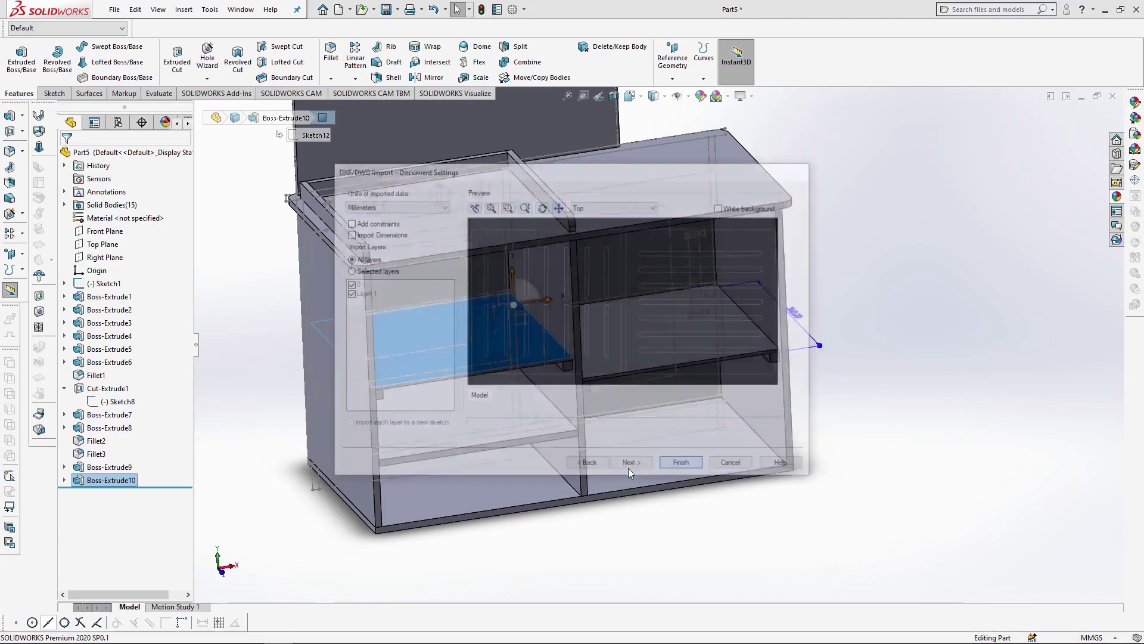
# - Move all imported slot entities so the front-left corner of their outline meets the upper left shelf's front-left corner
pyautogui.press('space')
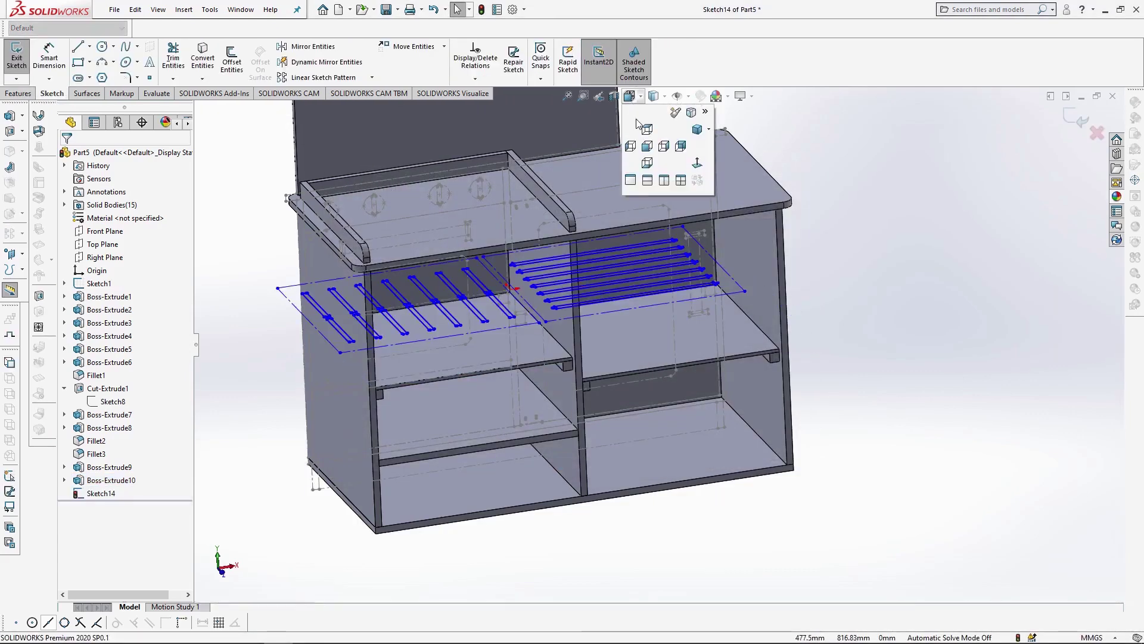
pyautogui.click(686, 137)
pyautogui.click(655, 163)
pyautogui.moveTo(357, 136)
pyautogui.mouseDown()
pyautogui.moveTo(616, 331)
pyautogui.moveTo(960, 435)
pyautogui.mouseUp()
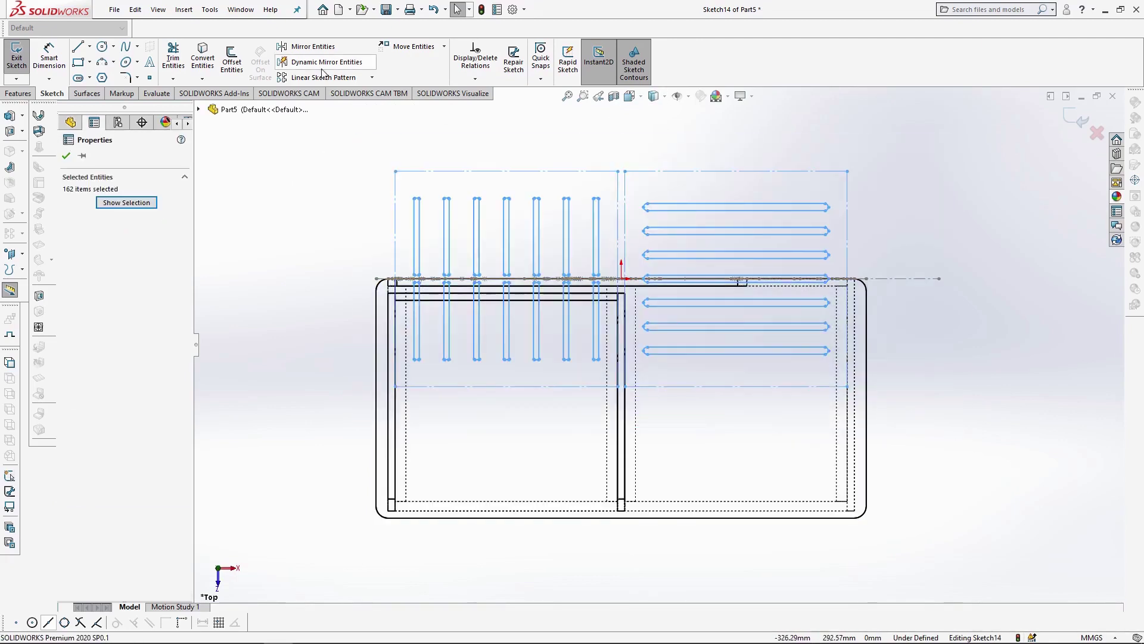
pyautogui.click(411, 46)
pyautogui.click(395, 387)
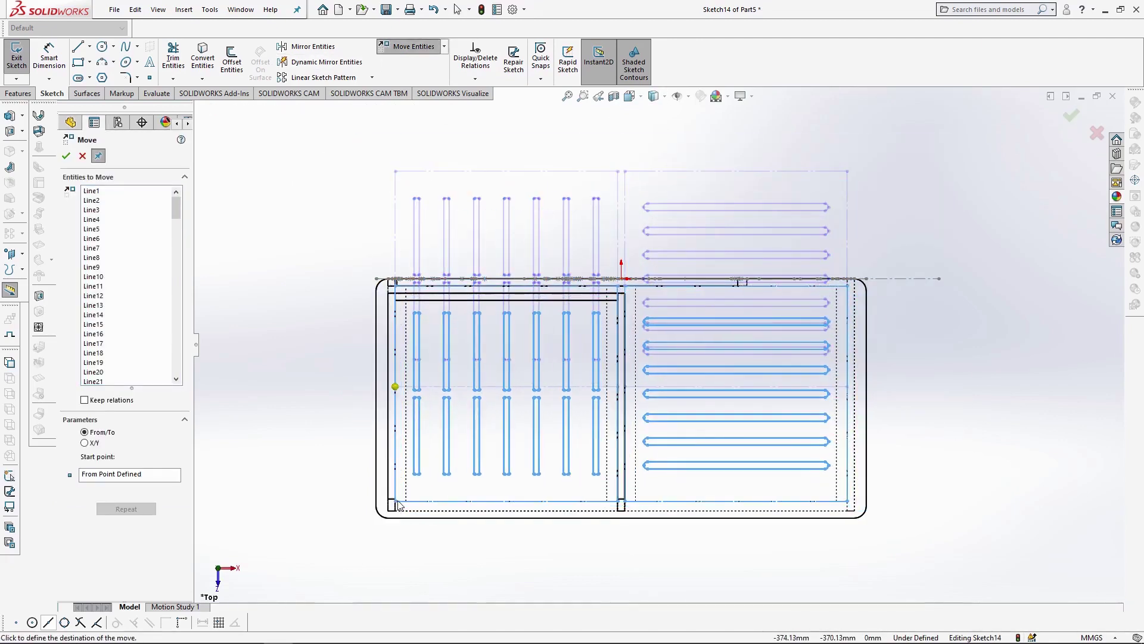
pyautogui.click(398, 505)
pyautogui.press('Escape')
# - Cut the slot pattern Through All, limiting the feature scope to the two thin slotted shelves
pyautogui.moveTo(592, 413)
pyautogui.mouseDown(button='middle')
pyautogui.moveTo(672, 464)
pyautogui.moveTo(715, 409)
pyautogui.moveTo(714, 434)
pyautogui.mouseUp(button='middle')
pyautogui.scroll(-4, 671, 447)
pyautogui.scroll(2, 705, 429)
pyautogui.click(30, 95)
pyautogui.click(177, 61)
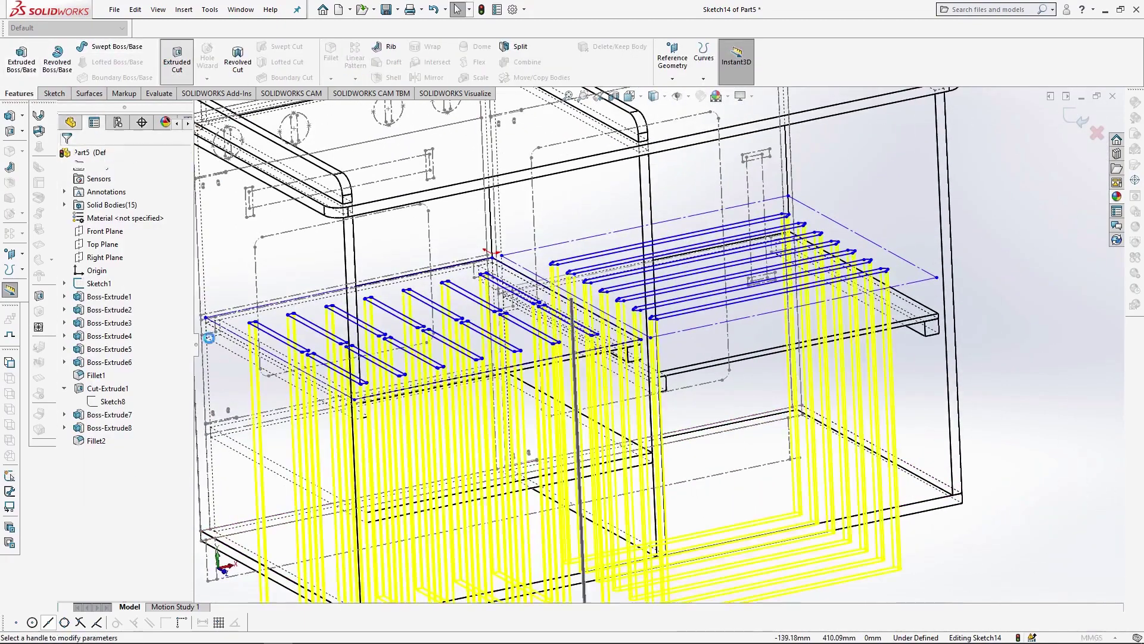
pyautogui.click(84, 415)
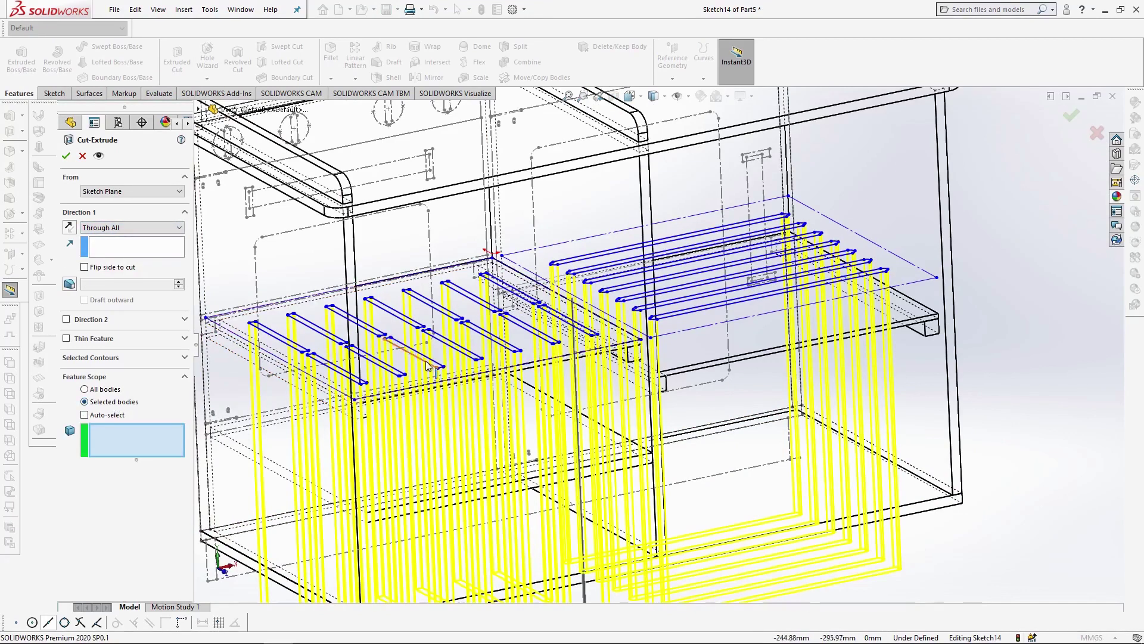
pyautogui.click(412, 358)
pyautogui.click(805, 342)
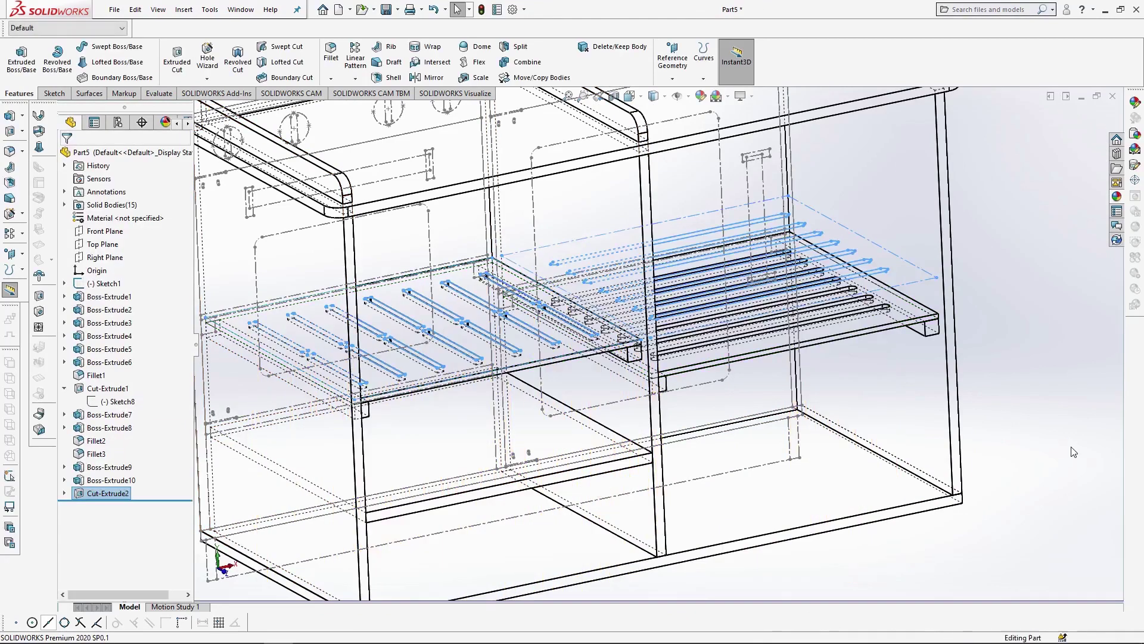
# - Start a sketch on the left side panel's front face and convert the left oven door's outline into it
pyautogui.hotkey('ctrl', '1')
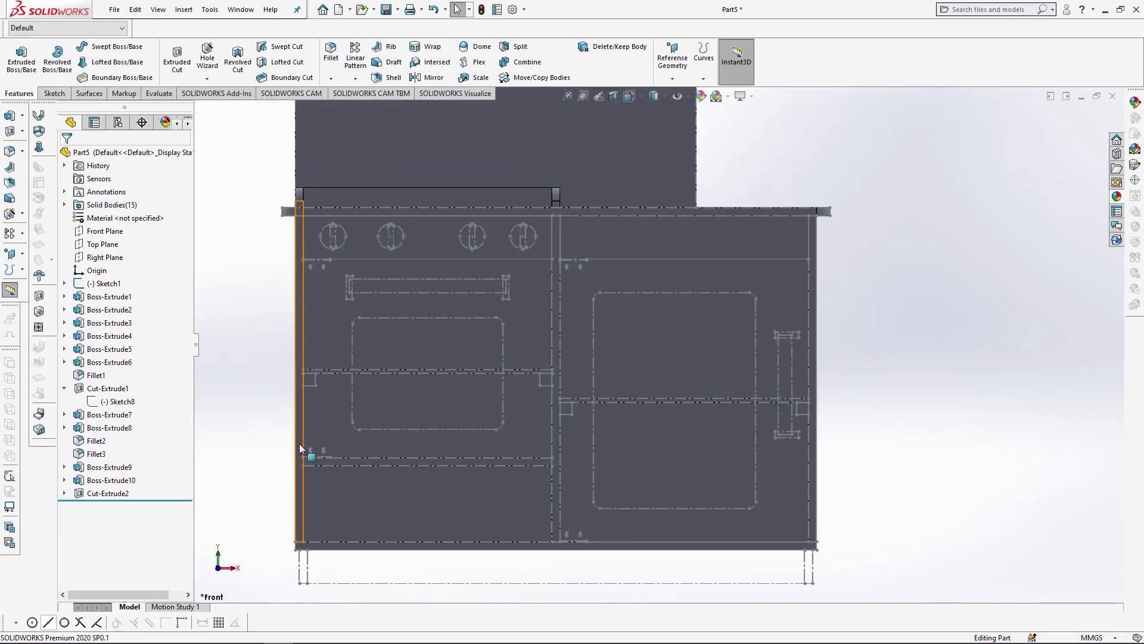
pyautogui.click(299, 443)
pyautogui.click(329, 410)
pyautogui.scroll(-5, 313, 462)
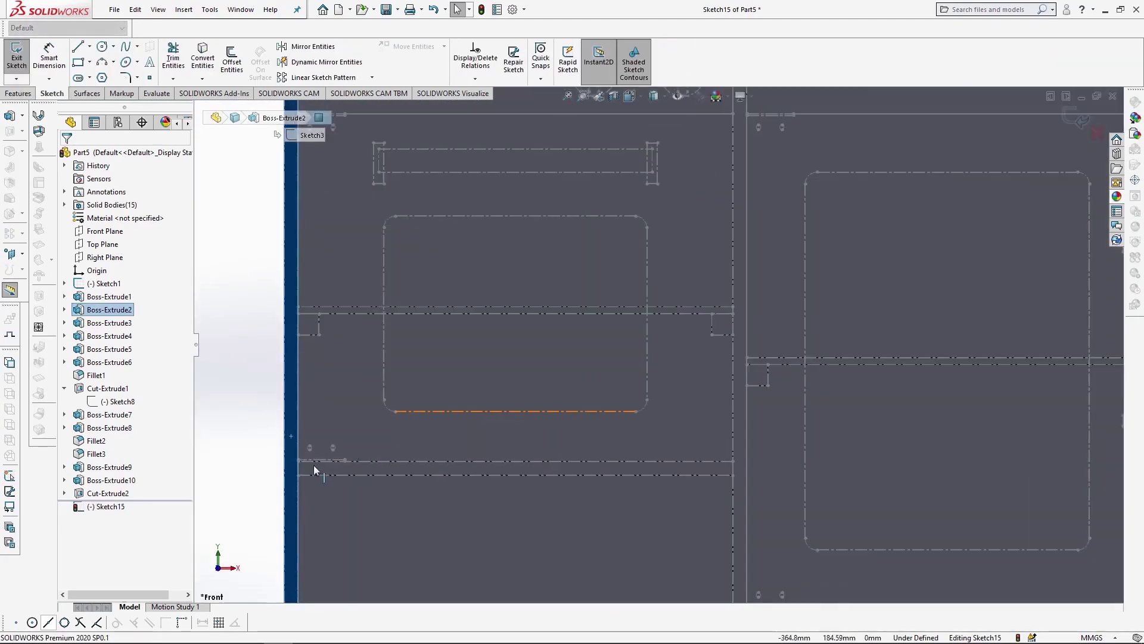
pyautogui.rightClick(335, 456)
pyautogui.click(388, 372)
pyautogui.press('f')
pyautogui.scroll(-1, 774, 258)
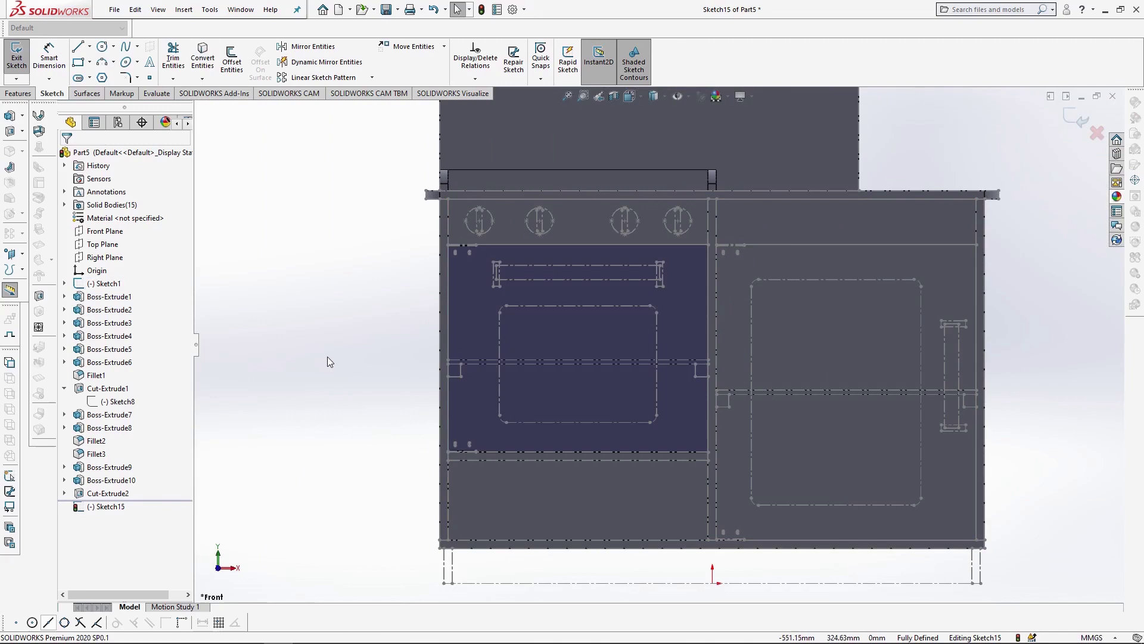
# - Convert the left door's rounded window outline and its four small hinge-hole circles into the sketch
pyautogui.rightClick(599, 305)
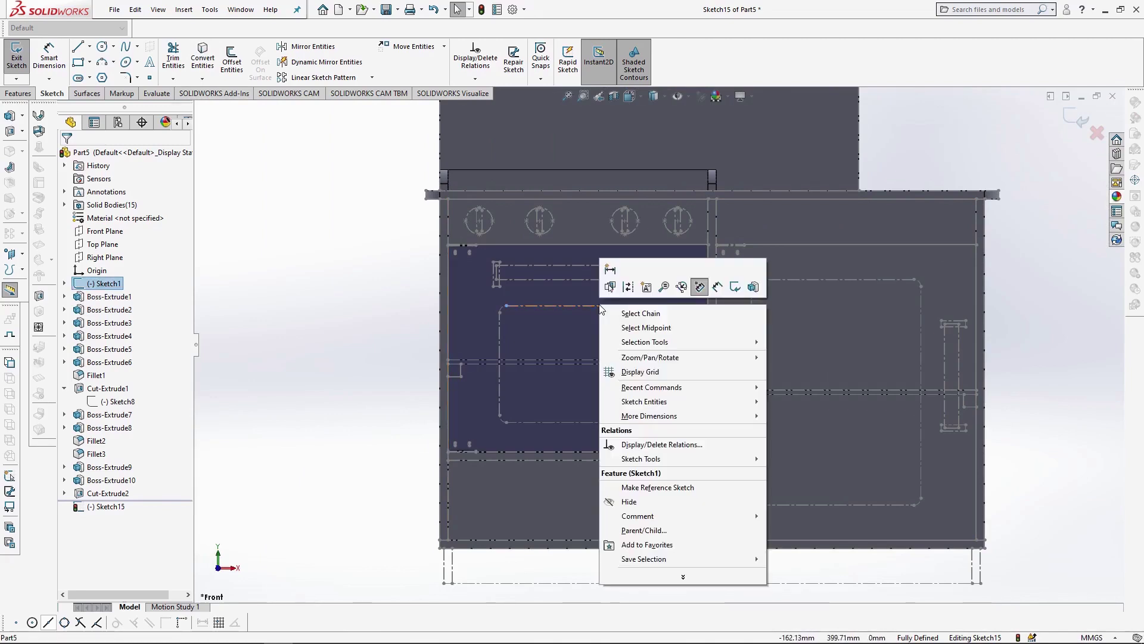
pyautogui.click(638, 313)
pyautogui.scroll(-6, 406, 286)
pyautogui.scroll(-5, 313, 248)
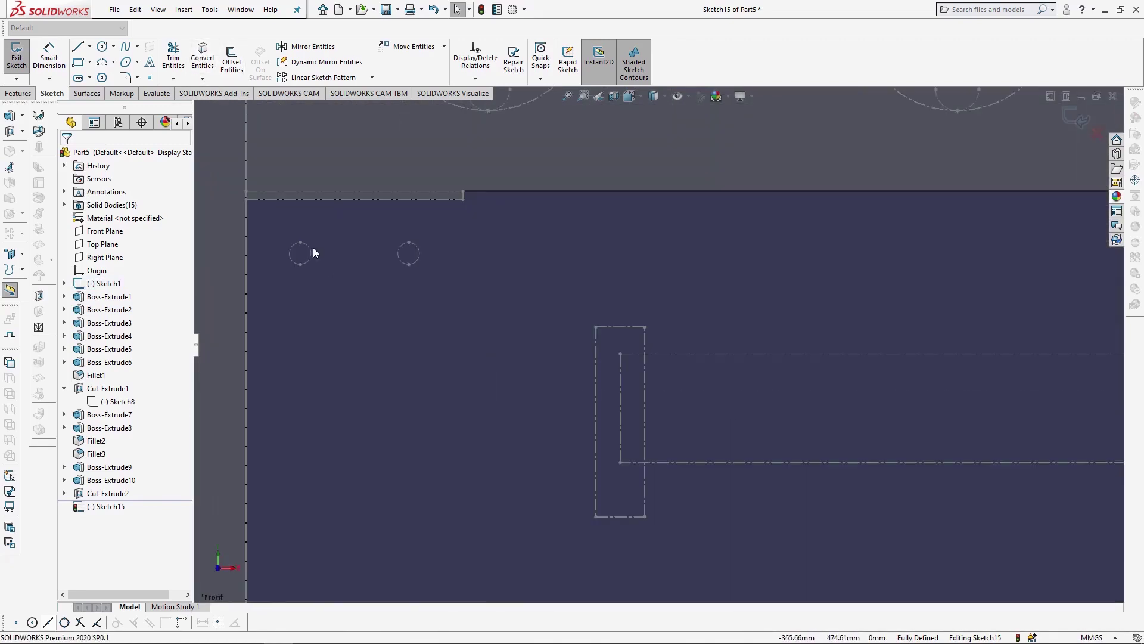
pyautogui.rightClick(311, 248)
pyautogui.click(418, 260)
pyautogui.scroll(8, 479, 263)
pyautogui.scroll(-5, 624, 488)
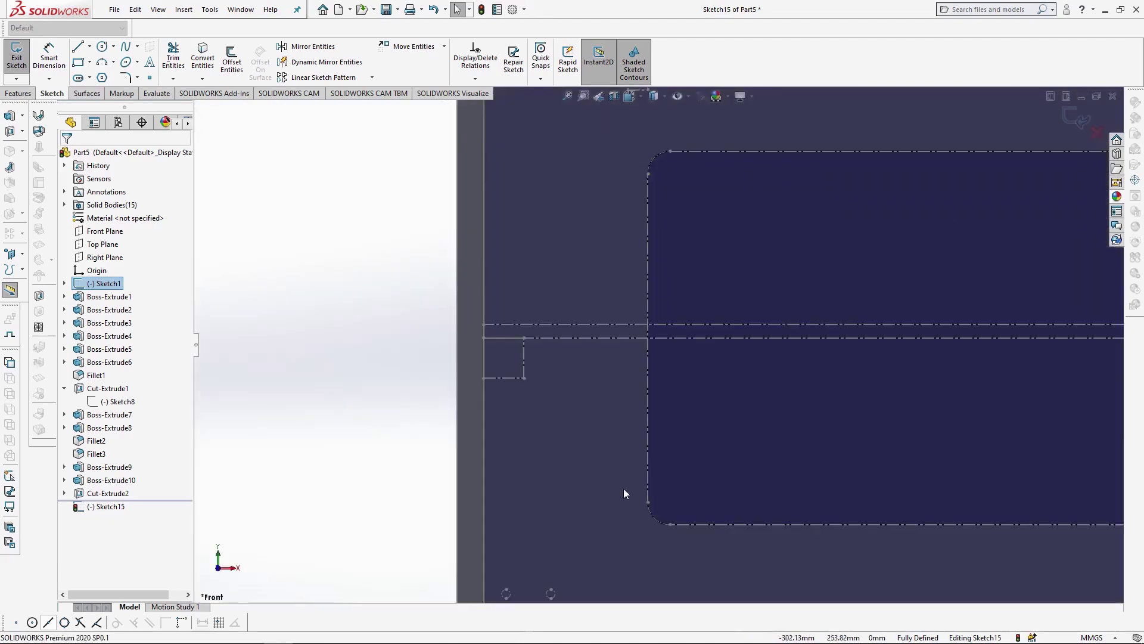
pyautogui.scroll(4, 623, 488)
pyautogui.scroll(-10, 596, 533)
pyautogui.rightClick(633, 446)
pyautogui.click(678, 456)
pyautogui.press('f')
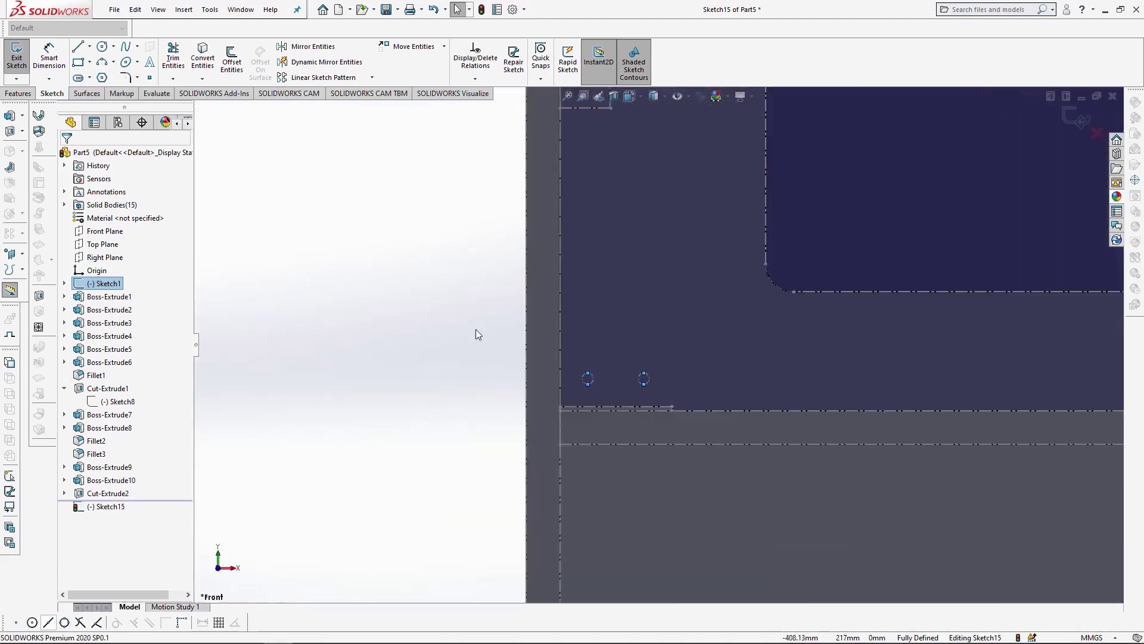
pyautogui.click(207, 58)
# - Convert the right door's outline, rounded window and small hinge-hole circles into the same sketch
pyautogui.scroll(-5, 772, 200)
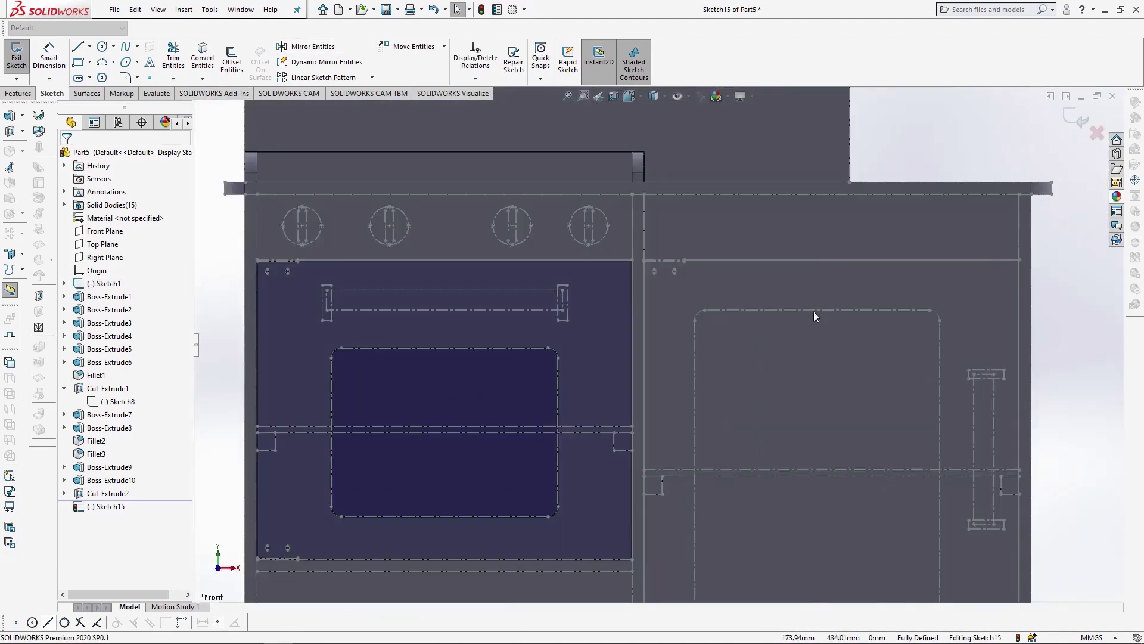
pyautogui.click(206, 58)
pyautogui.scroll(-9, 688, 267)
pyautogui.rightClick(607, 203)
pyautogui.click(654, 216)
pyautogui.click(204, 58)
pyautogui.scroll(-10, 674, 581)
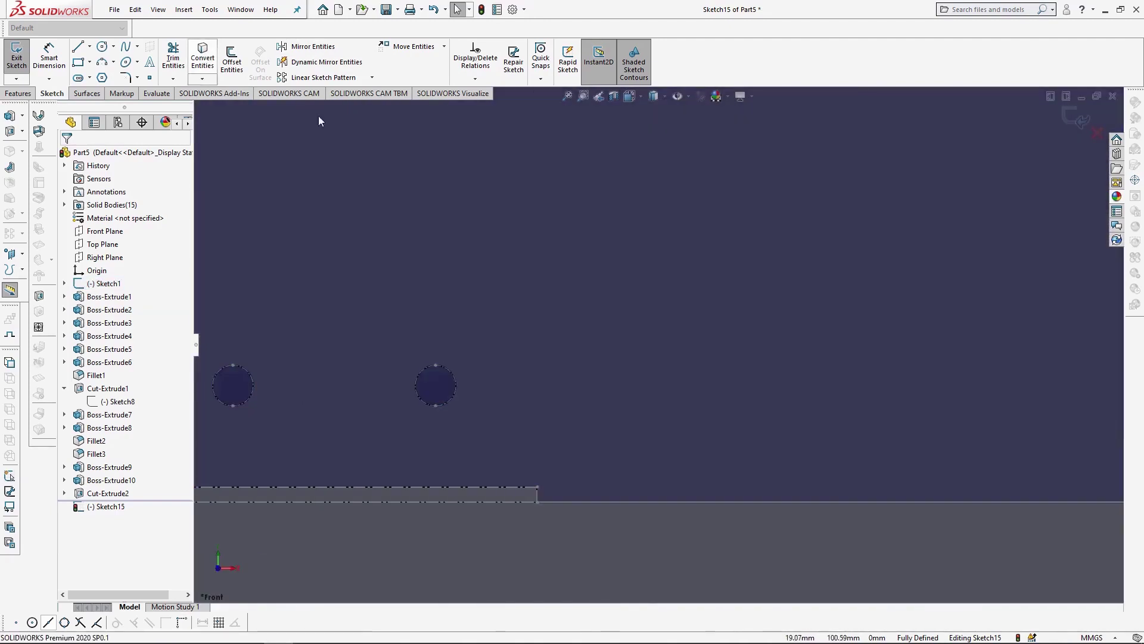
pyautogui.press('f')
# - Extrude both door profiles 9 mm inward into the cabinet as separate bodies, with the direction reversed
pyautogui.click(18, 94)
pyautogui.click(16, 62)
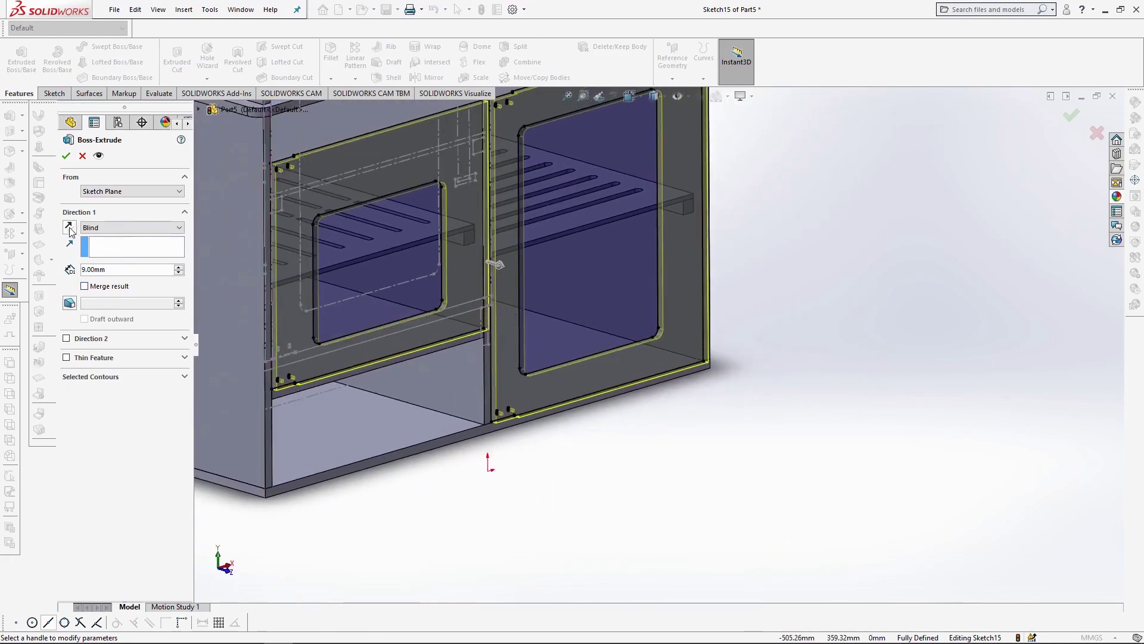
pyautogui.click(69, 229)
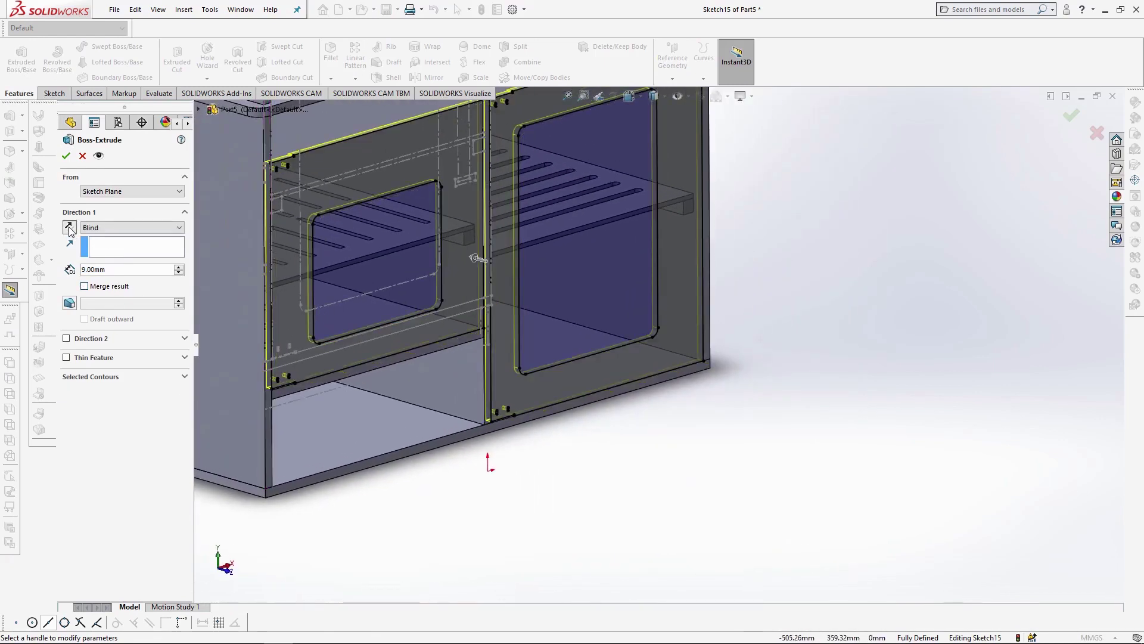
pyautogui.click(67, 155)
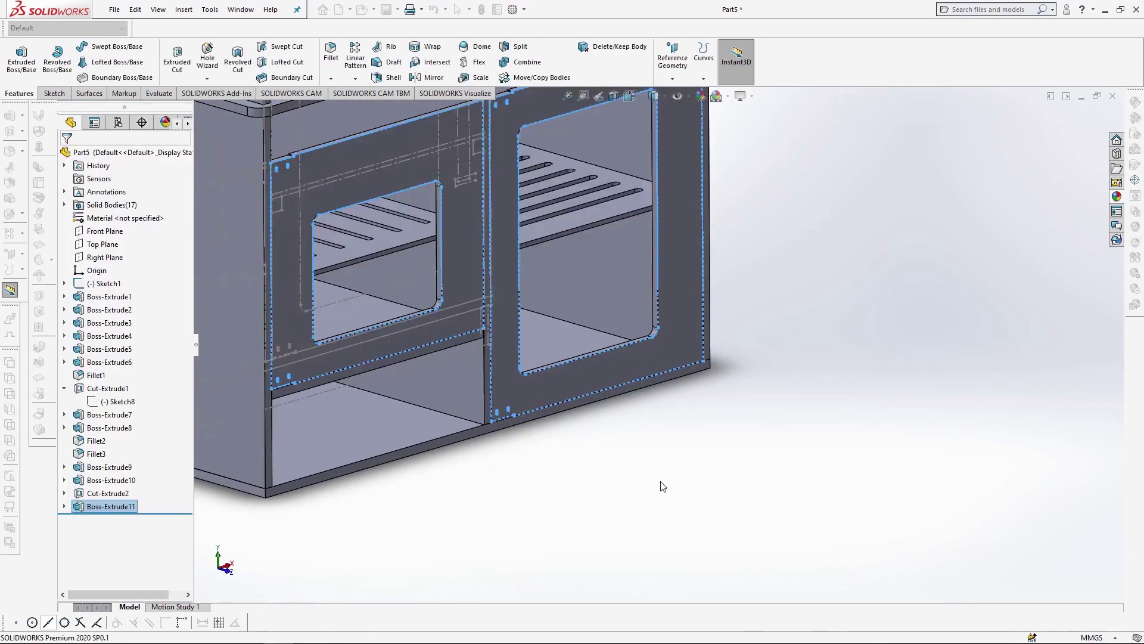
pyautogui.click(666, 473)
# - Hide the cabinet's back panel body to expose the rear of the doors
pyautogui.scroll(4, 589, 433)
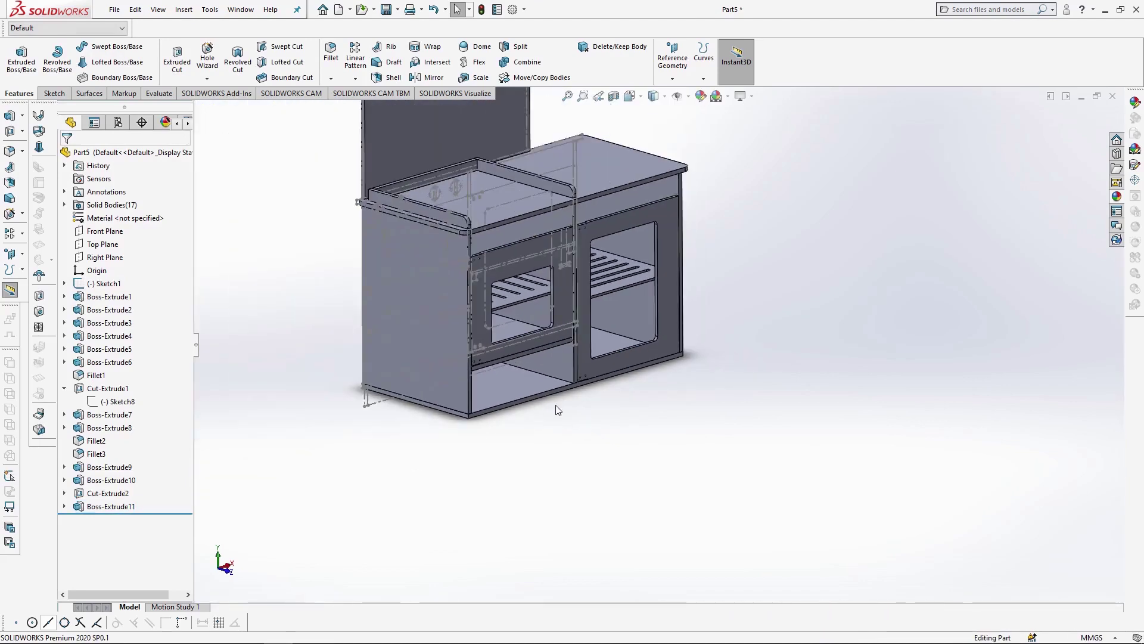
pyautogui.moveTo(557, 410); pyautogui.dragTo(496, 358, button='middle')
pyautogui.click(494, 375)
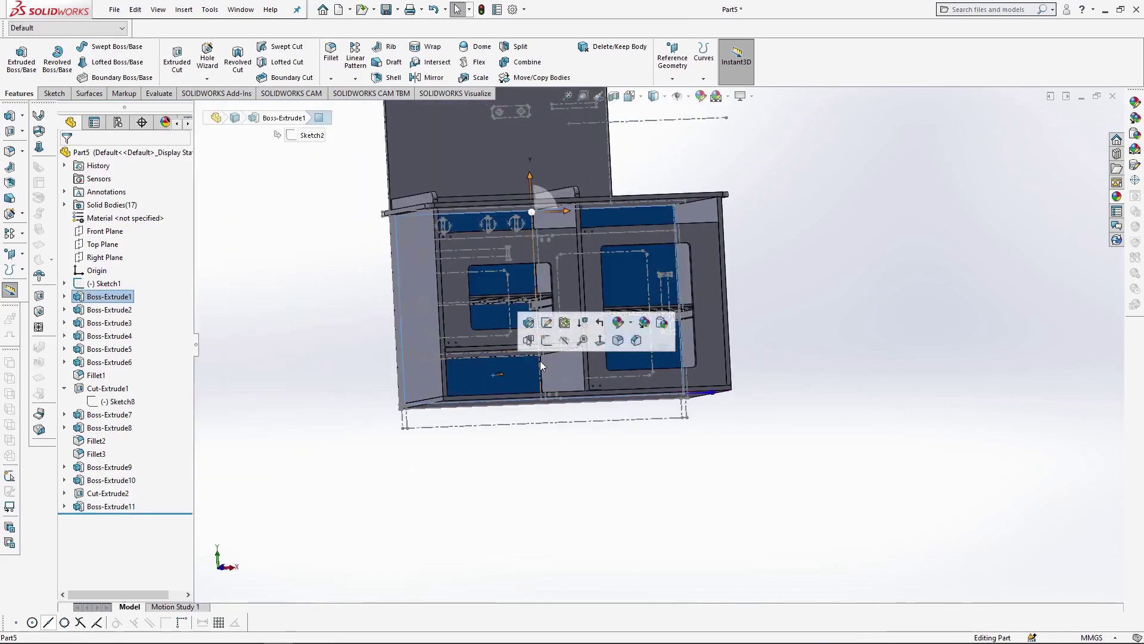
pyautogui.click(567, 343)
# - Start a sketch on the tall door's rear face and offset its rounded window outline outward by 10 mm
pyautogui.moveTo(498, 426); pyautogui.dragTo(722, 362, button='middle')
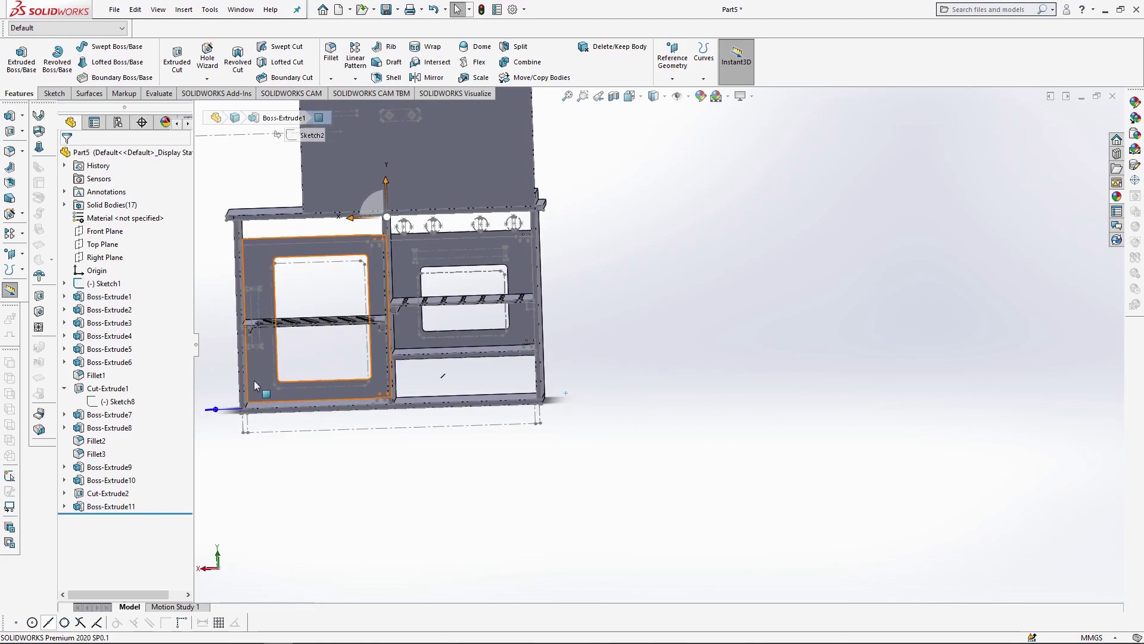
pyautogui.click(259, 380)
pyautogui.click(316, 345)
pyautogui.click(630, 96)
pyautogui.click(696, 167)
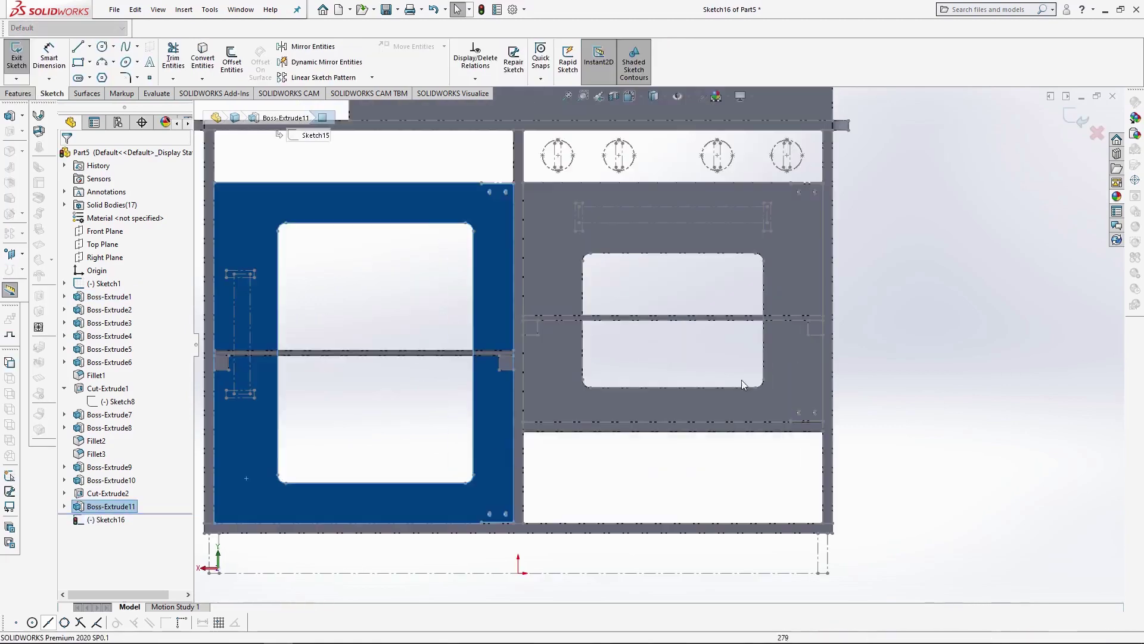
pyautogui.rightClick(310, 483)
pyautogui.click(361, 373)
pyautogui.click(232, 59)
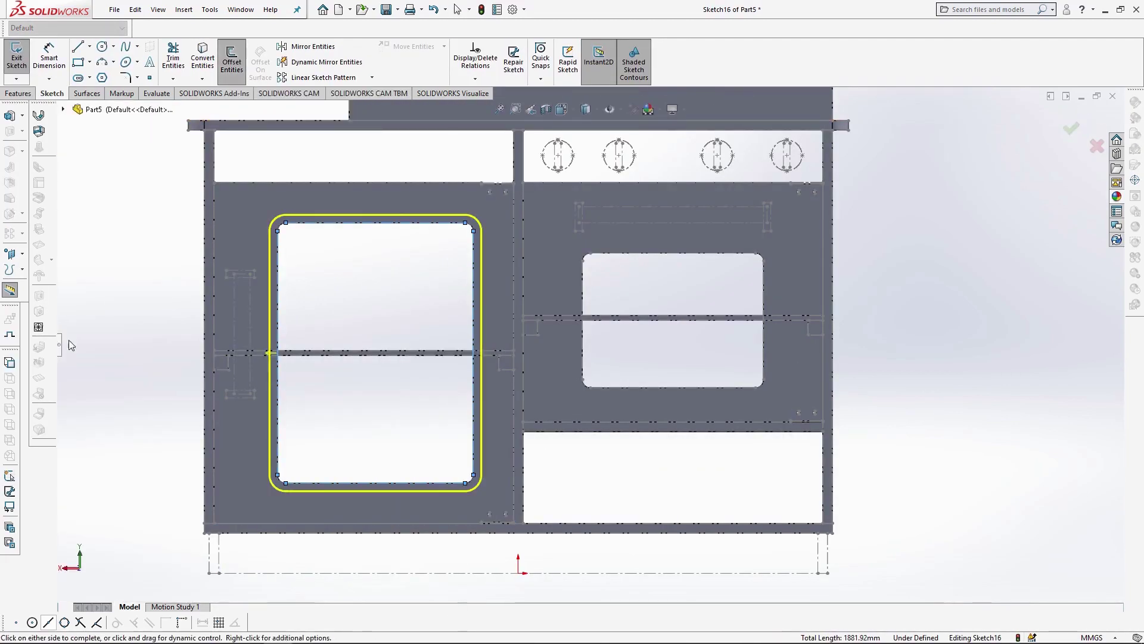
pyautogui.press('Return')
# - Offset the smaller door's window outline outward by 10 mm and cut both borders as recesses into the doors' rear faces
pyautogui.rightClick(623, 254)
pyautogui.click(643, 261)
pyautogui.click(232, 60)
pyautogui.press('Return')
pyautogui.click(17, 94)
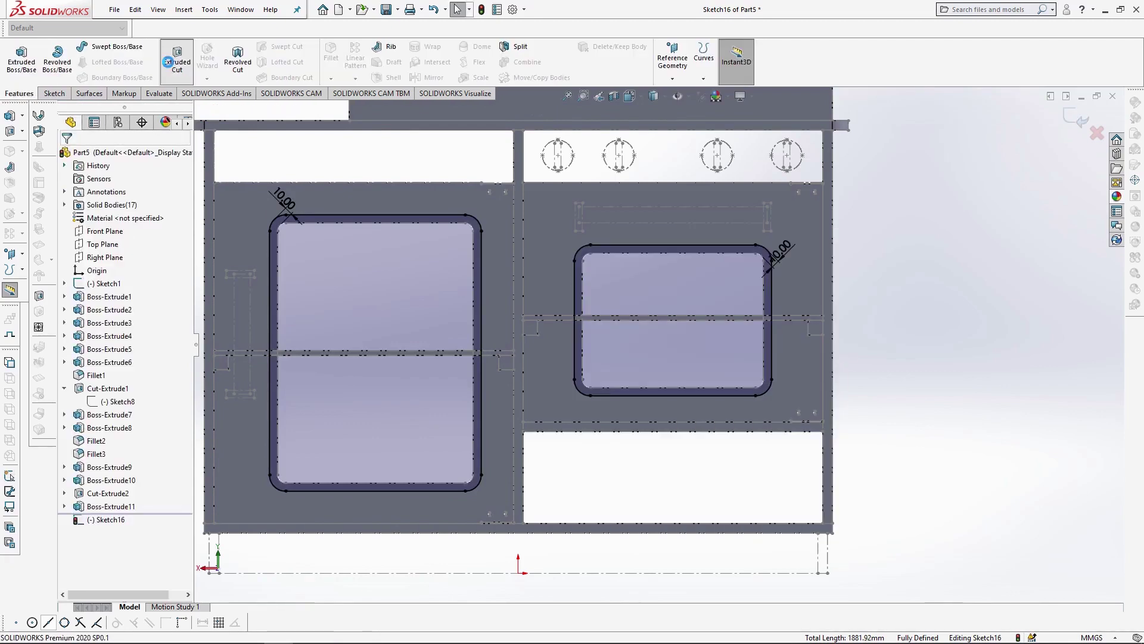
pyautogui.click(177, 62)
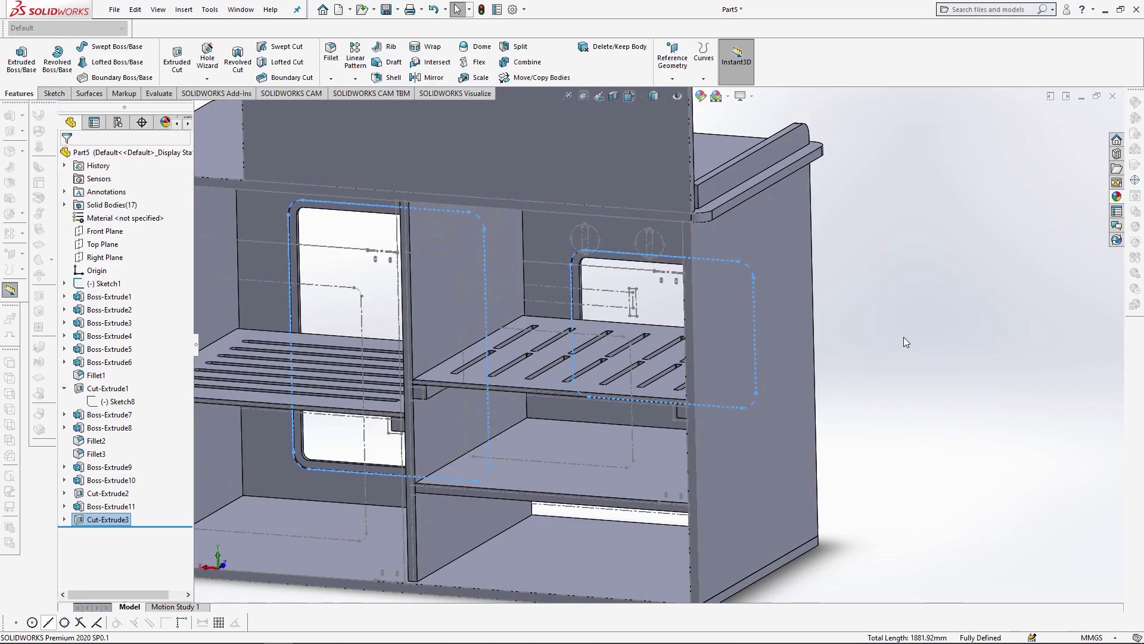
# - Start a sketch on the tall door's window recess face and convert the outer outlines of both window recesses
pyautogui.scroll(-3, 420, 233)
pyautogui.click(421, 234)
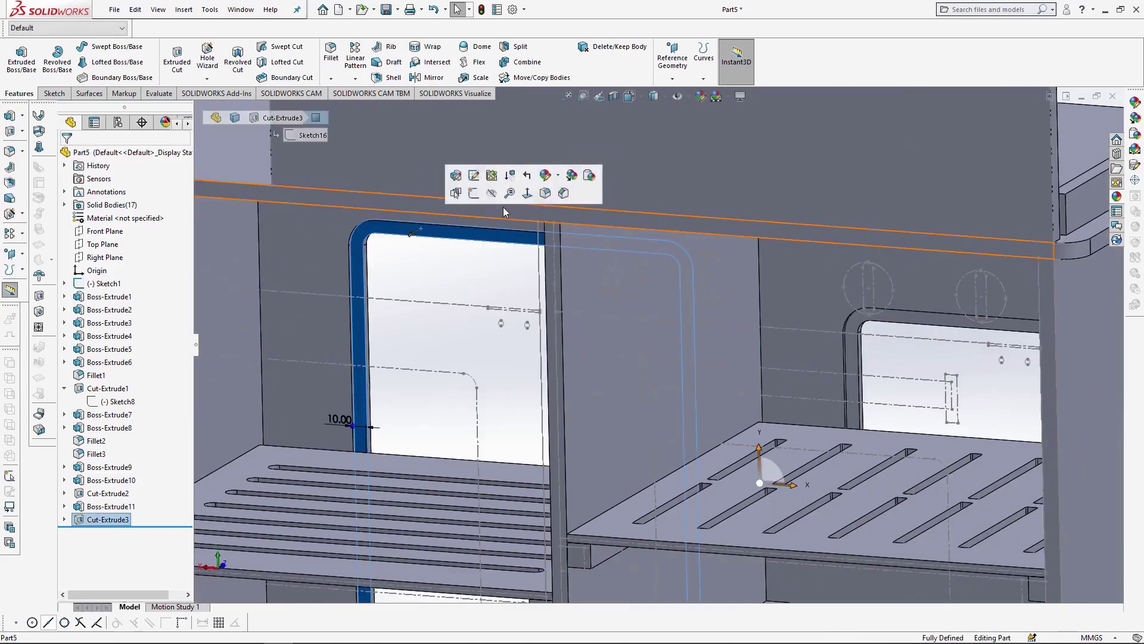
pyautogui.click(476, 192)
pyautogui.click(202, 58)
pyautogui.click(907, 319)
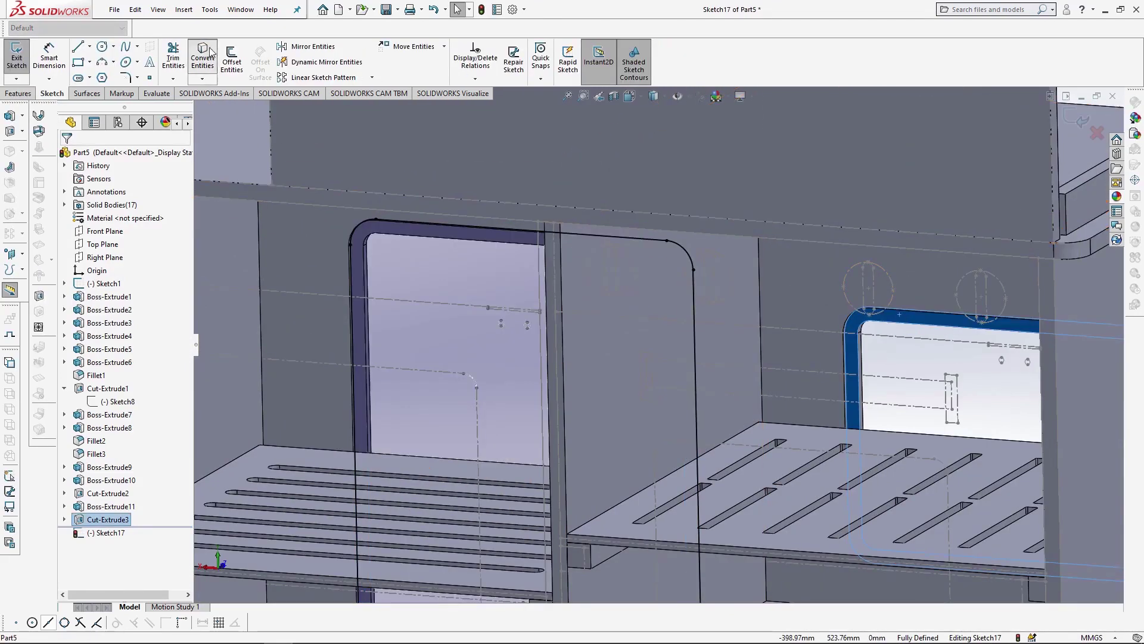
pyautogui.click(203, 58)
# - Extrude both window pane outlines 2 mm as separate bodies without merging them into the doors
pyautogui.click(18, 94)
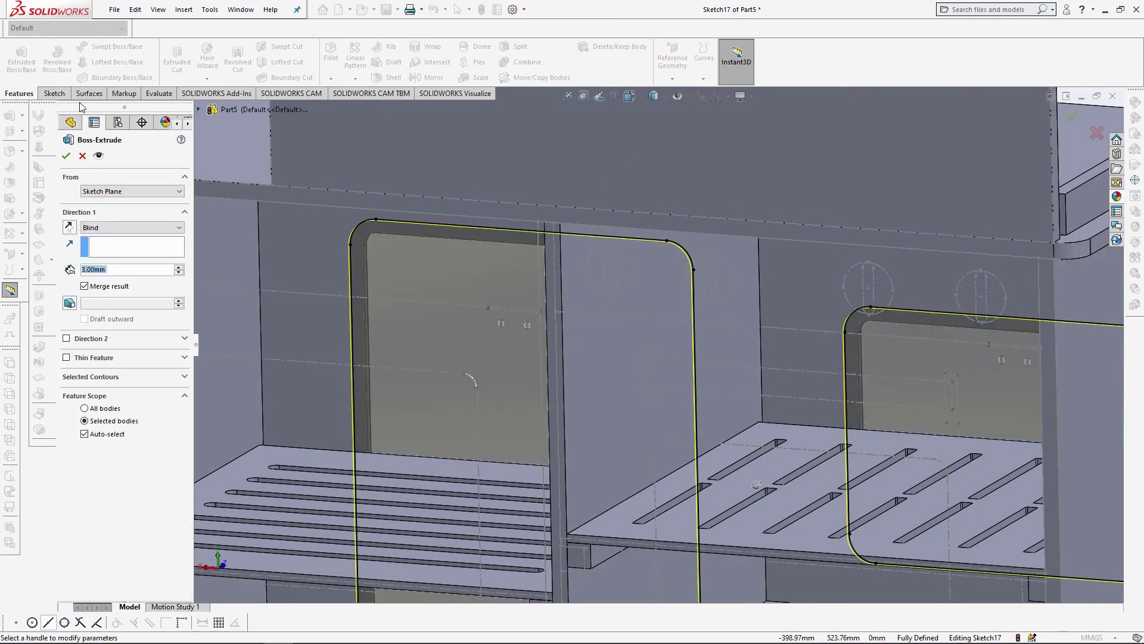
pyautogui.write('2')
pyautogui.press('Return')
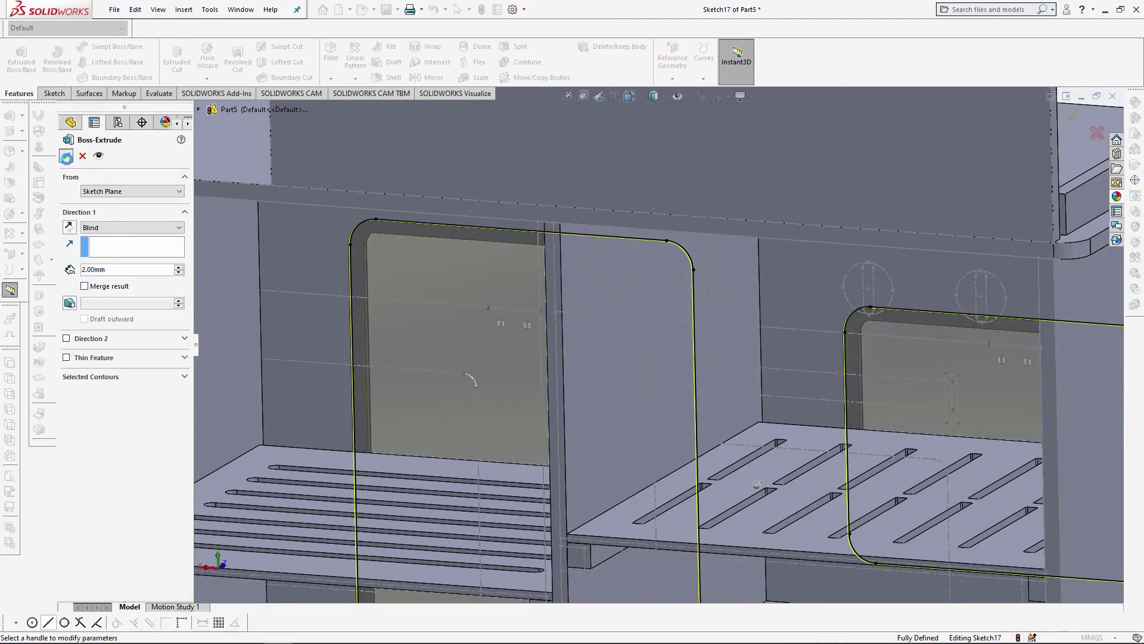
# - Show the hidden back panel body of the cabinet again
pyautogui.scroll(7, 669, 337)
pyautogui.click(895, 357)
pyautogui.scroll(-3, 895, 348)
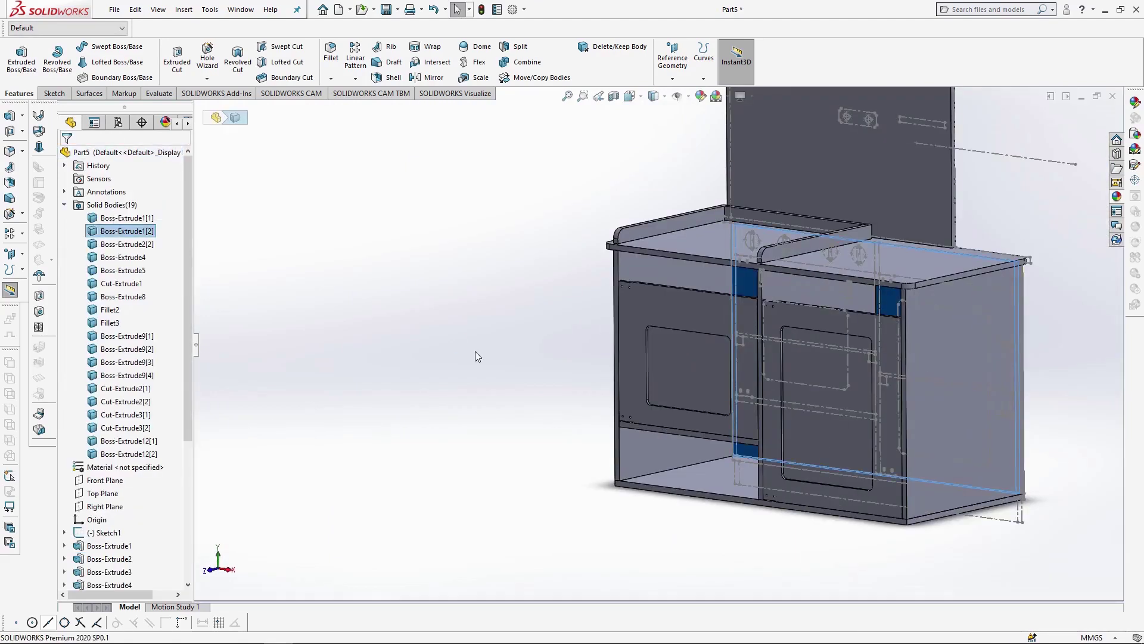
pyautogui.click(475, 352)
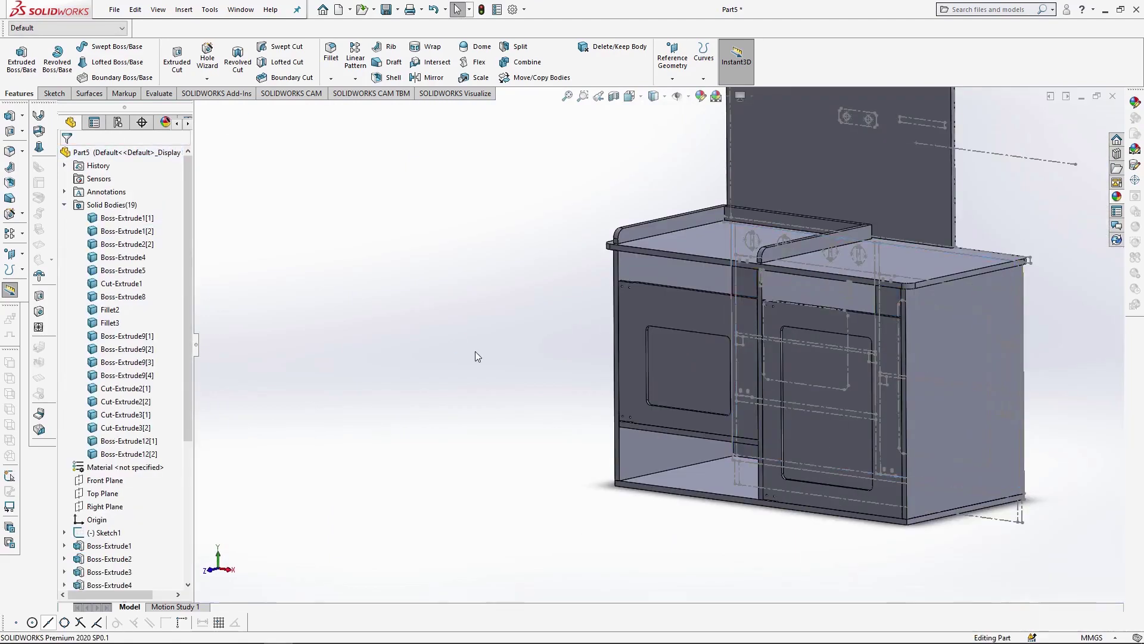
# - Start a sketch on the left side panel's front edge and draw a 372 × 65 mm rectangle around the four knob outlines
pyautogui.scroll(-5, 711, 277)
pyautogui.click(470, 255)
pyautogui.click(525, 219)
pyautogui.click(630, 97)
pyautogui.click(646, 123)
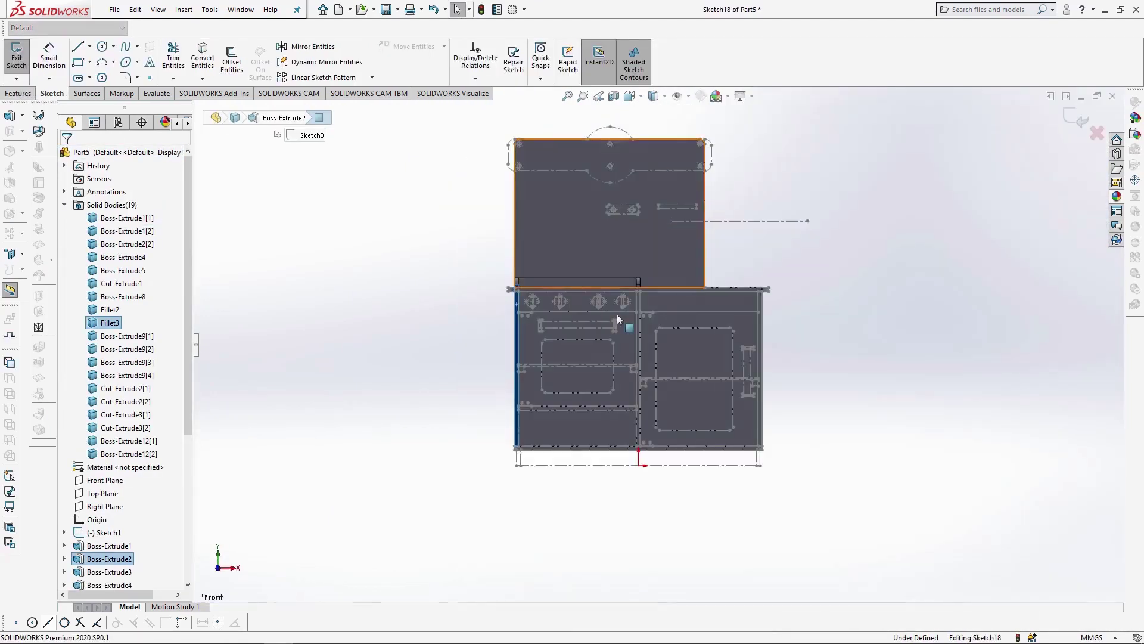
pyautogui.scroll(5, 617, 314)
pyautogui.click(78, 61)
pyautogui.click(220, 266)
pyautogui.click(656, 343)
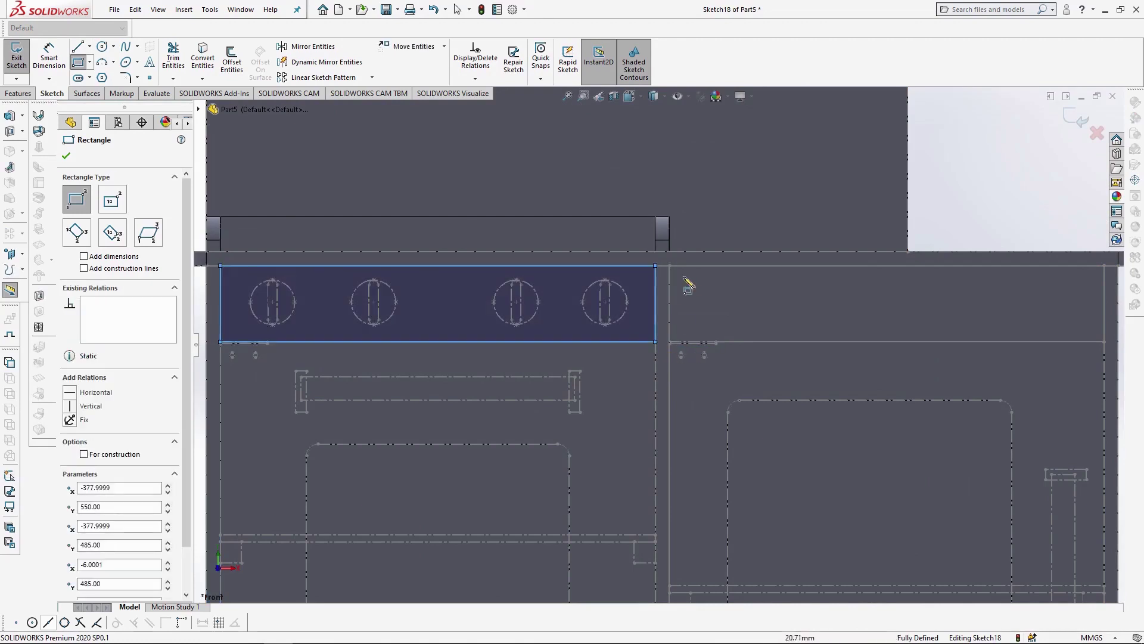
# - Draw a second rectangle over the opening above the right door and extrude both front panels as separate bodies
pyautogui.click(669, 266)
pyautogui.scroll(4, 784, 319)
pyautogui.scroll(-3, 882, 322)
pyautogui.click(862, 368)
pyautogui.press('Escape')
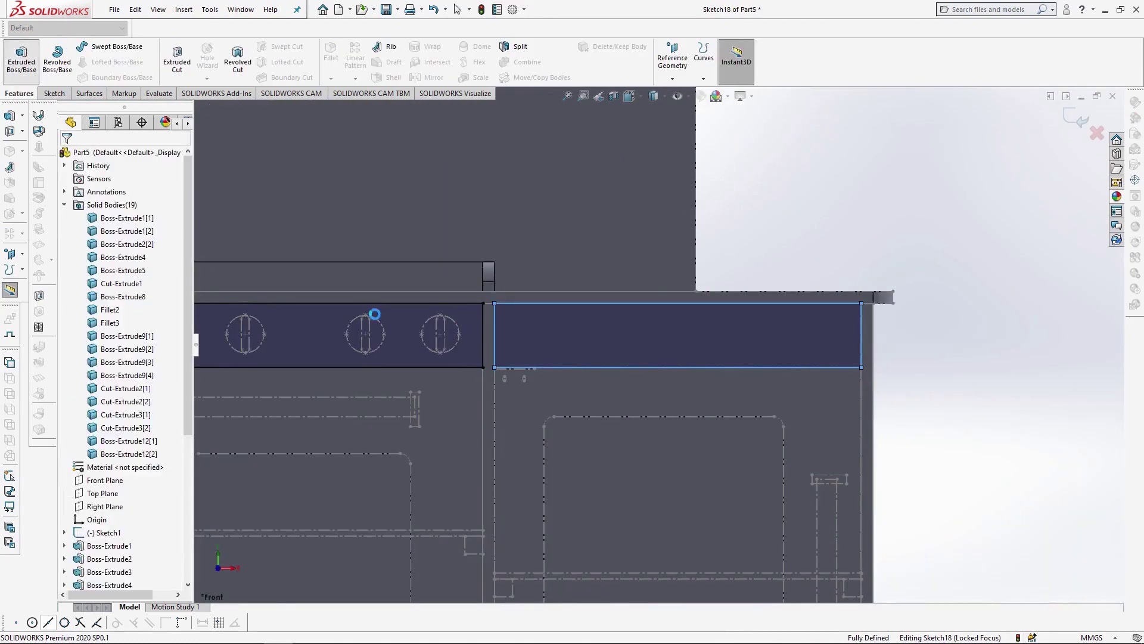
pyautogui.press('e')
pyautogui.click(83, 156)
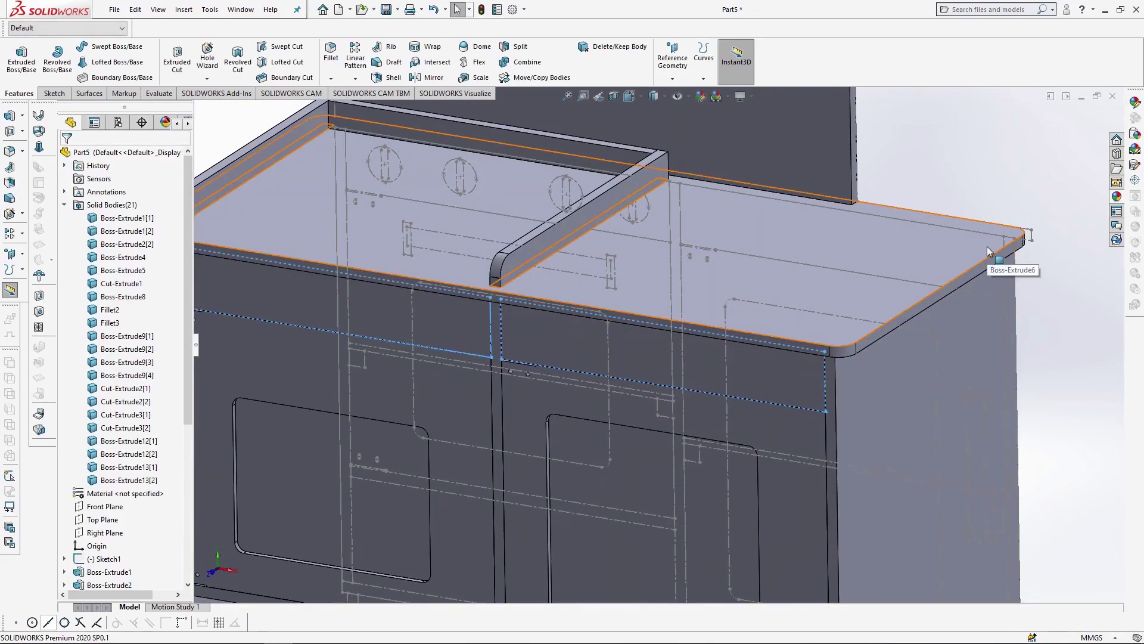
# - Start a sketch on the left front panel's face and trace the four knob outlines with circles about 38 mm in diameter
pyautogui.scroll(3, 767, 234)
pyautogui.click(447, 328)
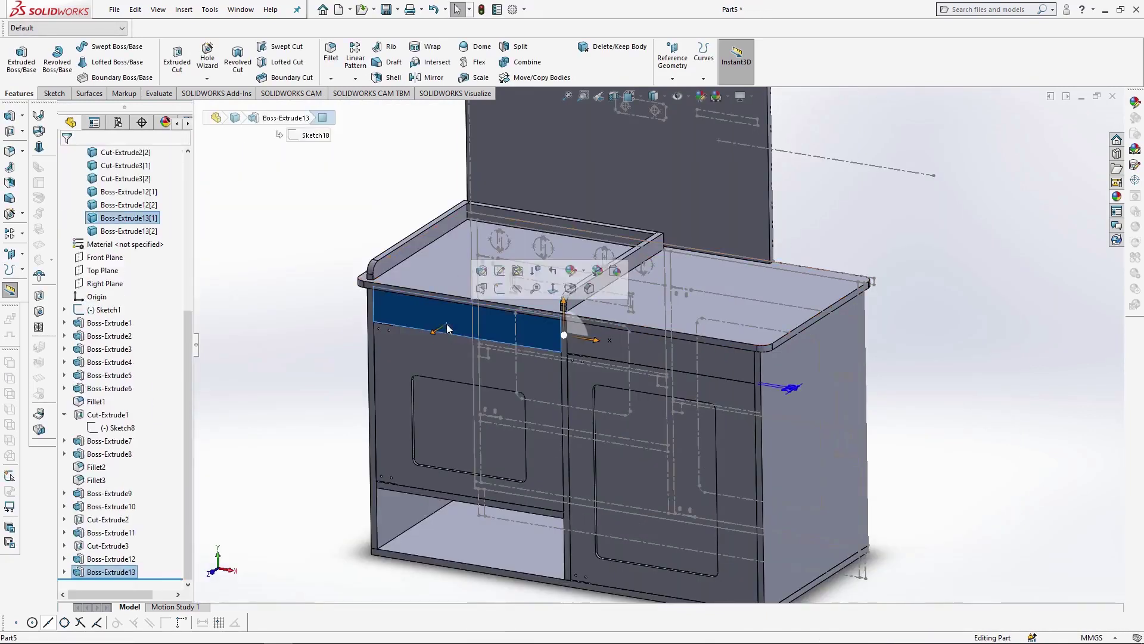
pyautogui.click(608, 273)
pyautogui.click(631, 96)
pyautogui.click(697, 163)
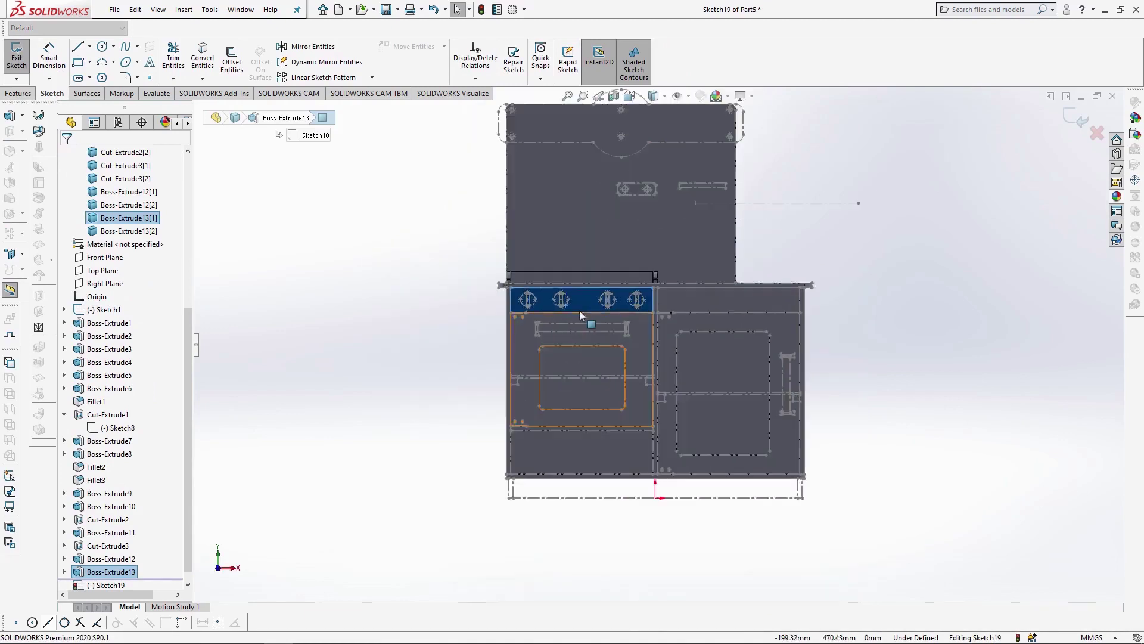
pyautogui.click(107, 46)
pyautogui.click(360, 304)
pyautogui.click(399, 304)
pyautogui.click(537, 304)
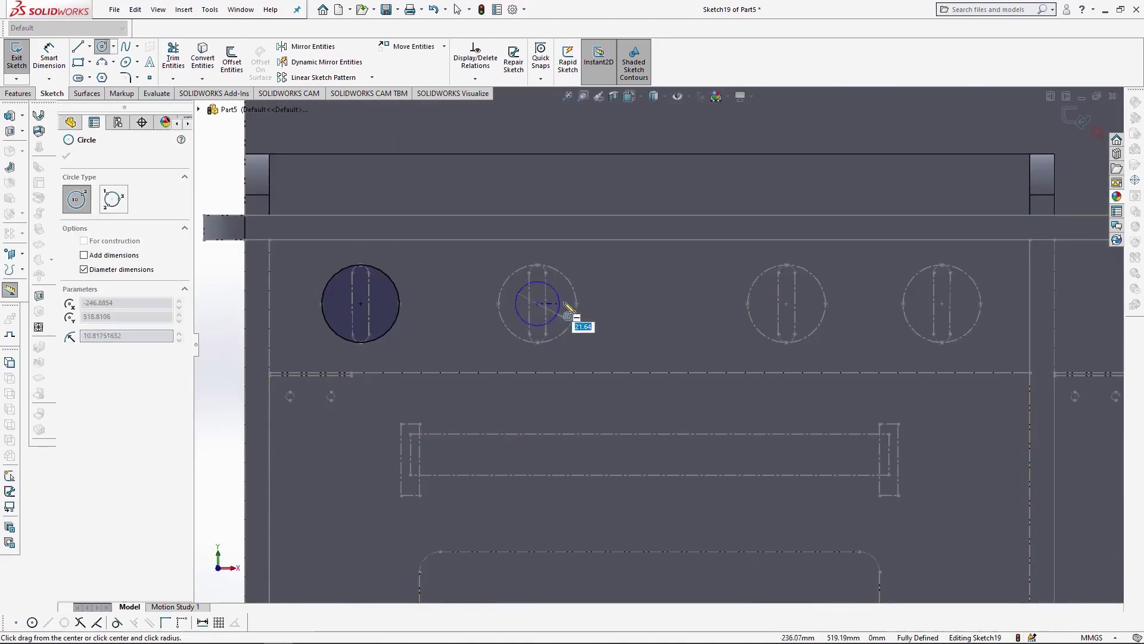
pyautogui.click(576, 304)
pyautogui.click(786, 304)
pyautogui.click(828, 307)
pyautogui.click(941, 303)
pyautogui.click(980, 303)
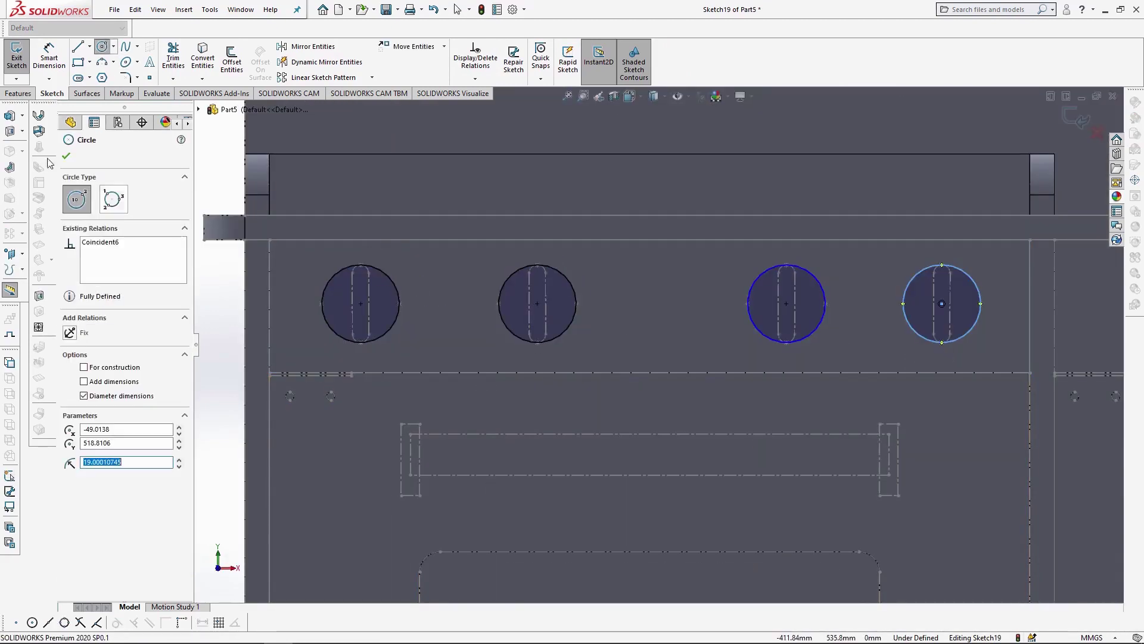
# - Extrude the four knob circles 12 mm as separate bodies
pyautogui.click(19, 94)
pyautogui.click(21, 62)
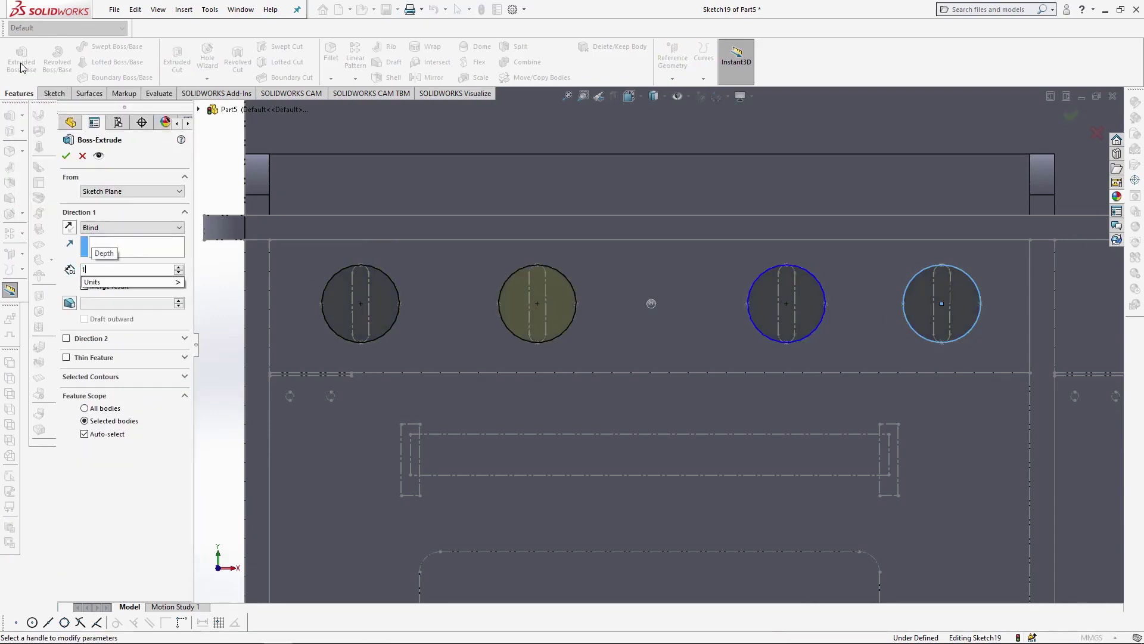
pyautogui.write('12')
pyautogui.press('Return')
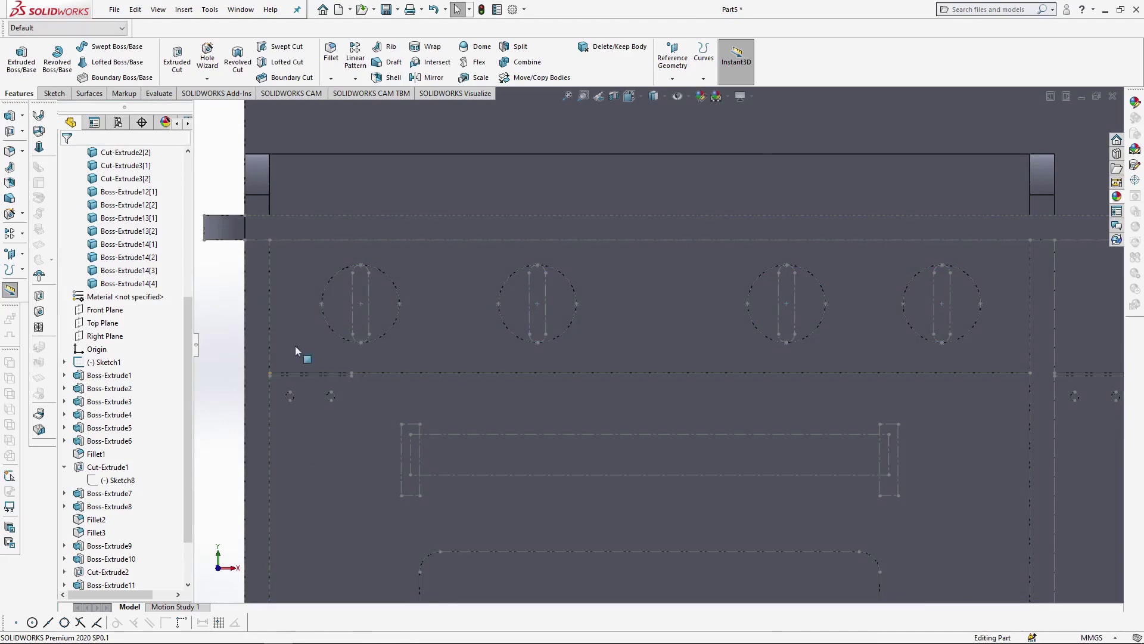
# - Start a sketch on the first knob's front face and convert the slot-shaped grip outlines of all four knobs
pyautogui.click(384, 309)
pyautogui.click(439, 274)
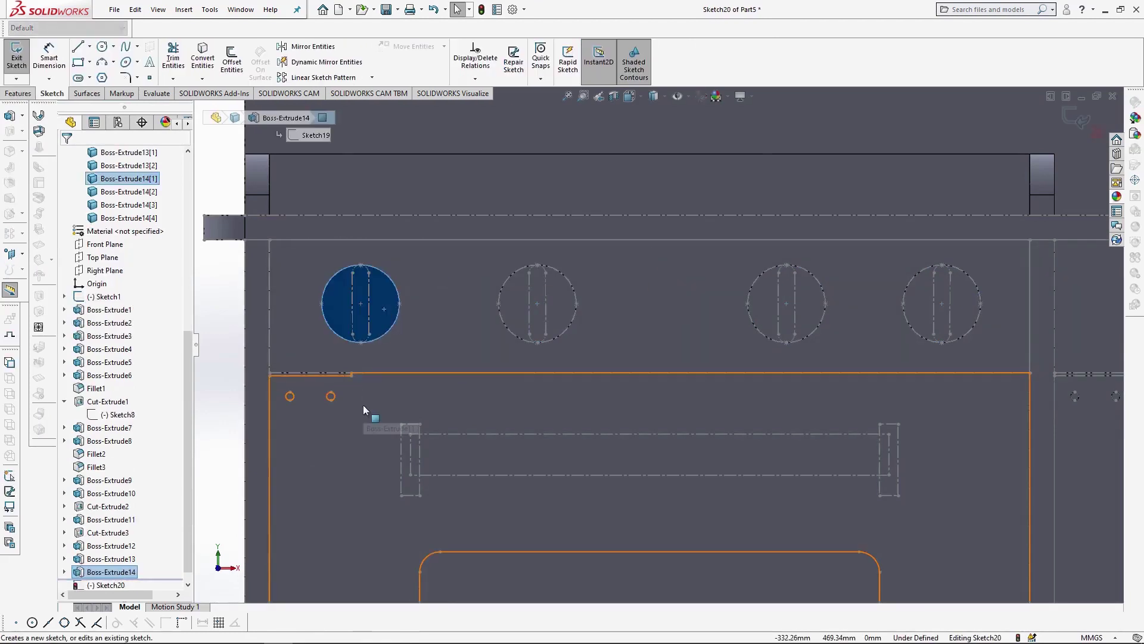
pyautogui.rightClick(369, 301)
pyautogui.click(501, 287)
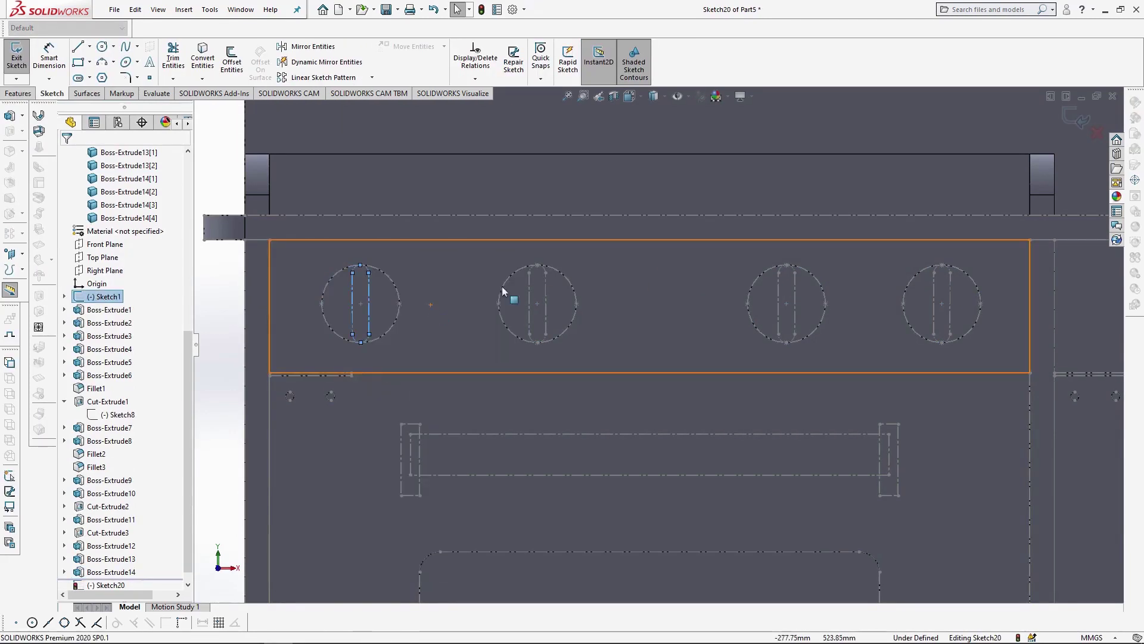
pyautogui.rightClick(544, 285)
pyautogui.click(593, 293)
pyautogui.rightClick(794, 292)
pyautogui.click(844, 299)
pyautogui.rightClick(947, 299)
pyautogui.click(1002, 300)
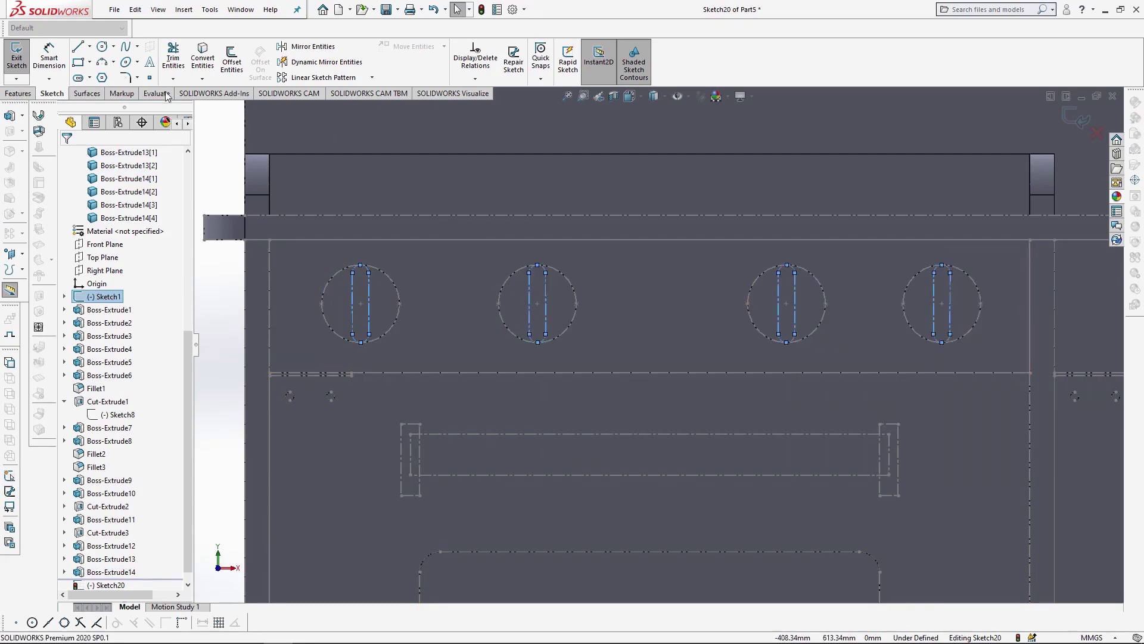
pyautogui.click(201, 59)
# - Extrude the four grip outlines 6 mm and merge them only with the four knob bodies
pyautogui.click(18, 93)
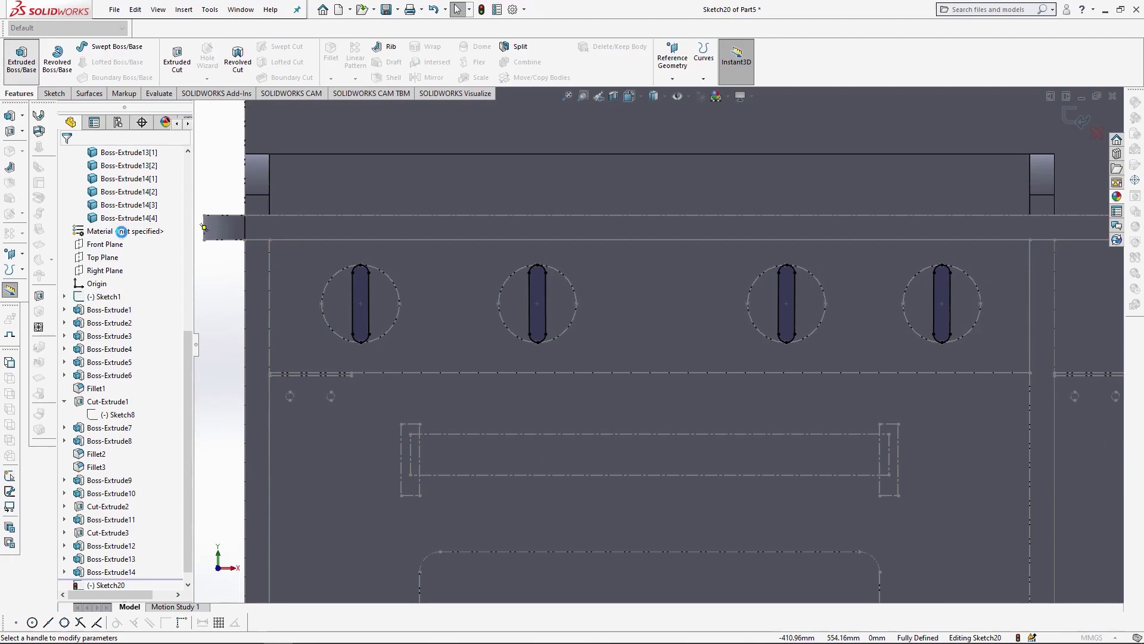
pyautogui.click(21, 58)
pyautogui.write('6')
pyautogui.press('Return')
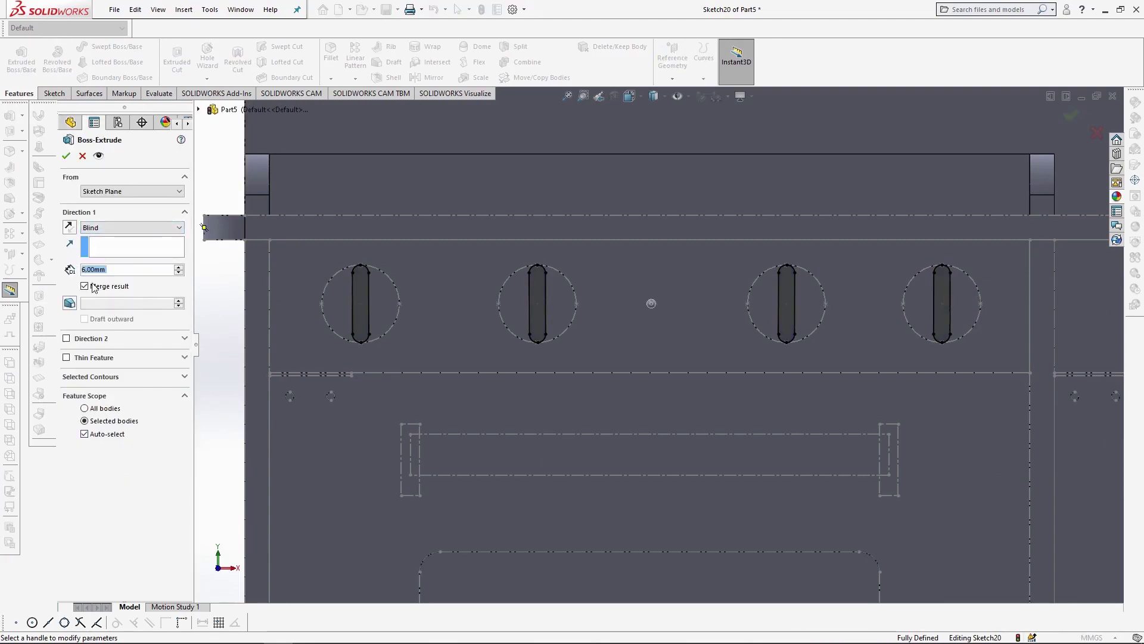
pyautogui.click(108, 434)
pyautogui.moveTo(465, 375); pyautogui.dragTo(443, 408, button='middle')
pyautogui.click(383, 315)
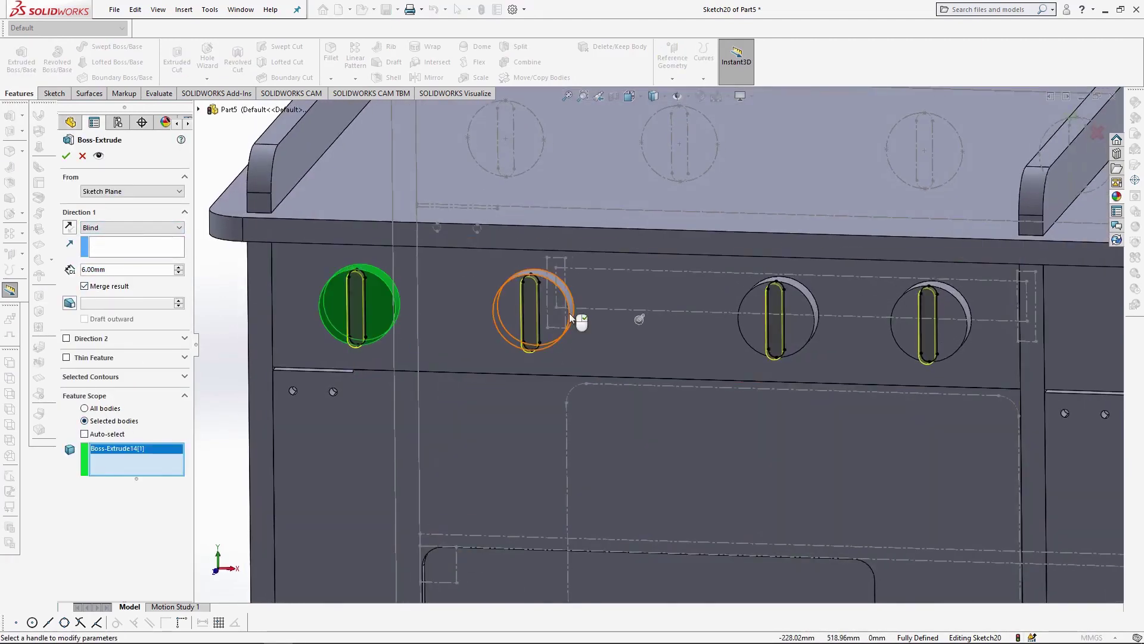
pyautogui.click(563, 313)
pyautogui.click(798, 307)
pyautogui.click(948, 305)
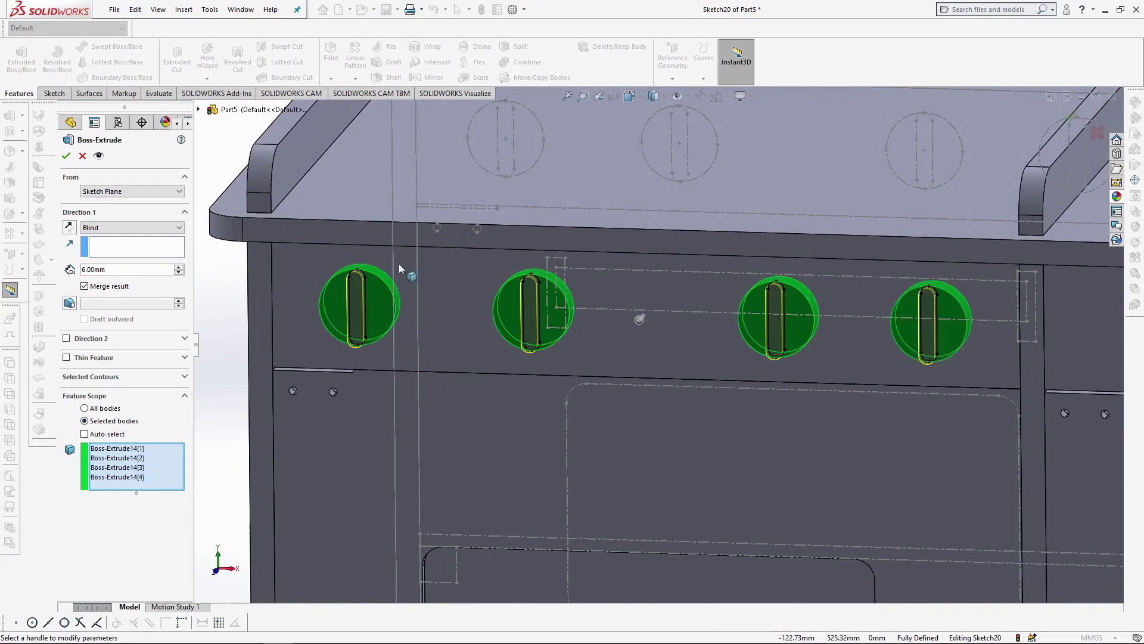
pyautogui.rightClick(279, 335)
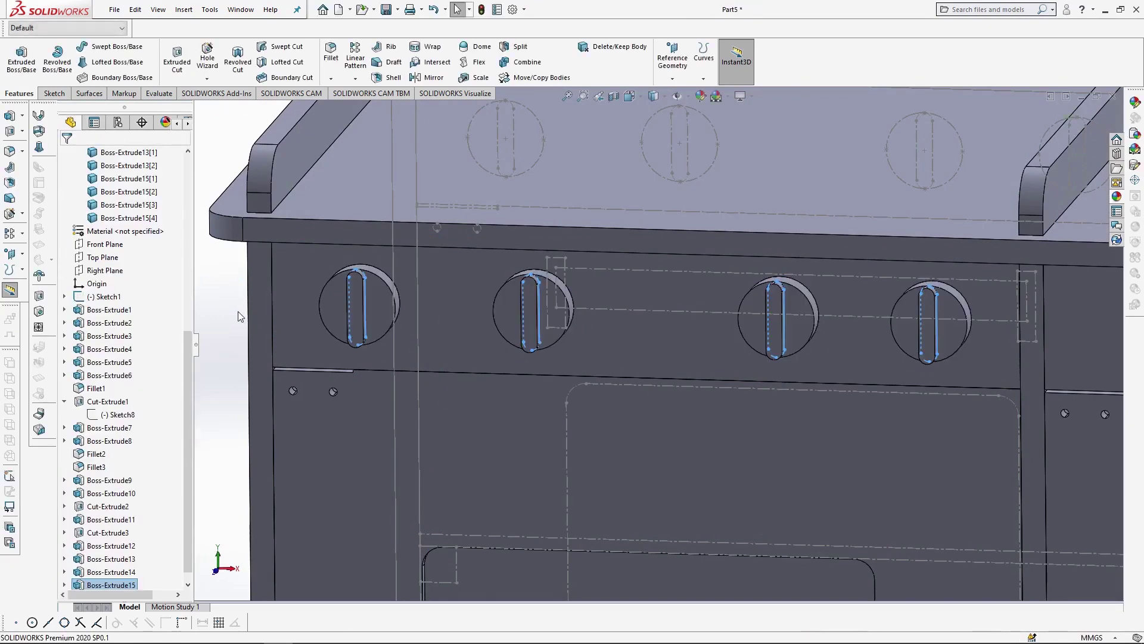
# - Start a sketch on the front face of the tall back panel and trace the narrow shelf outline with a rectangle
pyautogui.click(228, 315)
pyautogui.scroll(10, 651, 346)
pyautogui.scroll(-2, 714, 238)
pyautogui.click(777, 250)
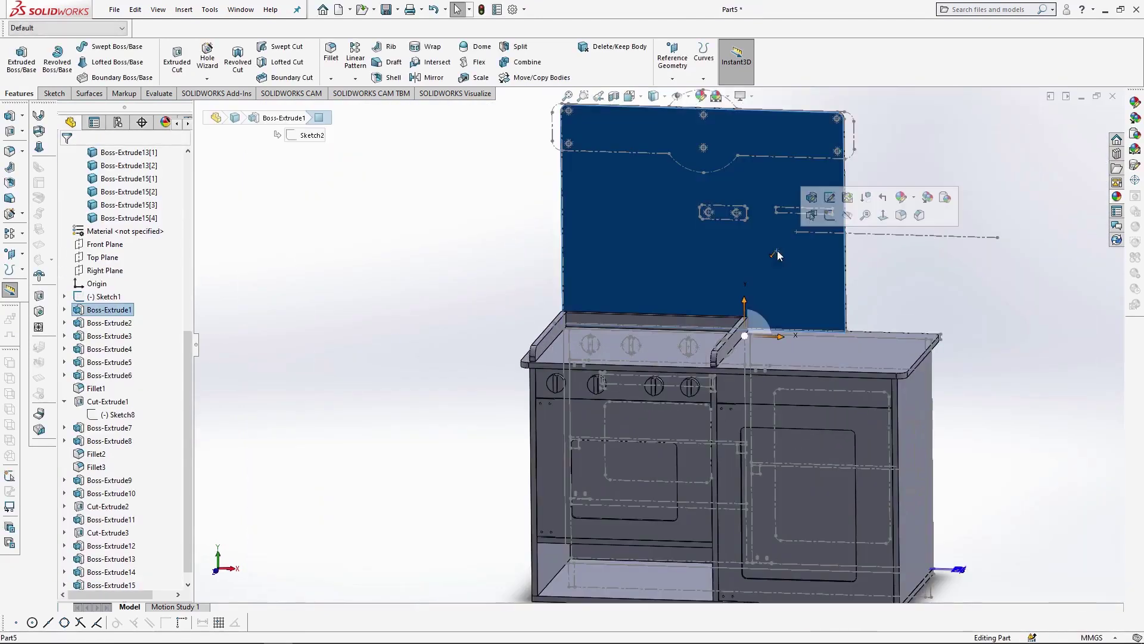
pyautogui.click(831, 215)
pyautogui.click(631, 97)
pyautogui.click(648, 147)
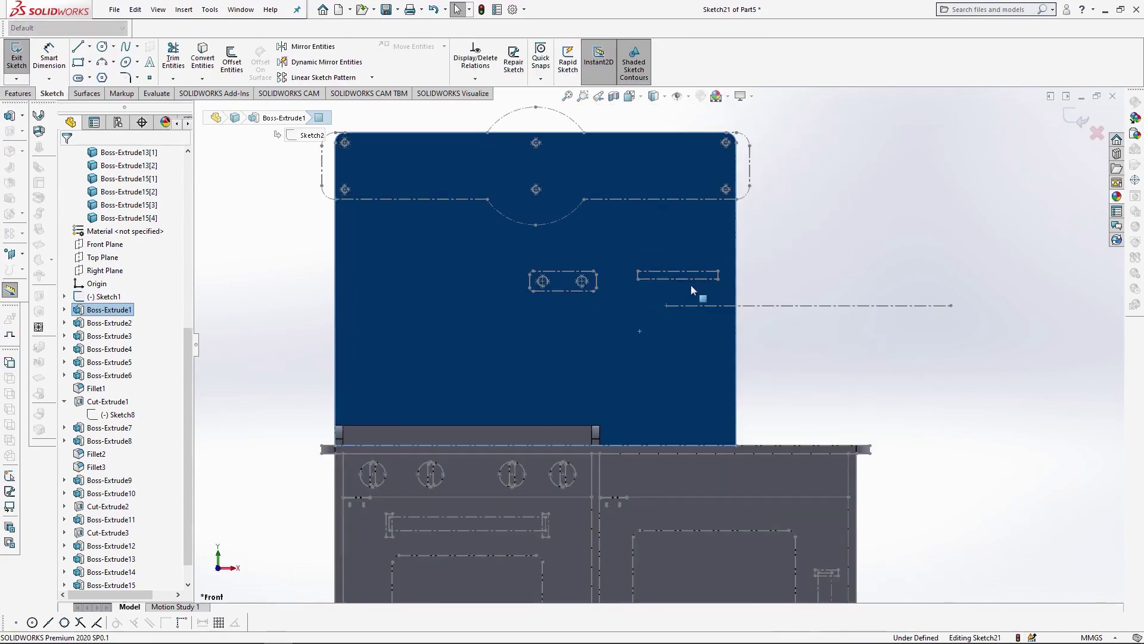
pyautogui.click(80, 62)
pyautogui.scroll(-3, 633, 257)
pyautogui.click(640, 282)
pyautogui.click(781, 296)
# - Extrude the narrow rectangle outward from the back panel as a separate shelf body
pyautogui.click(19, 94)
pyautogui.click(22, 64)
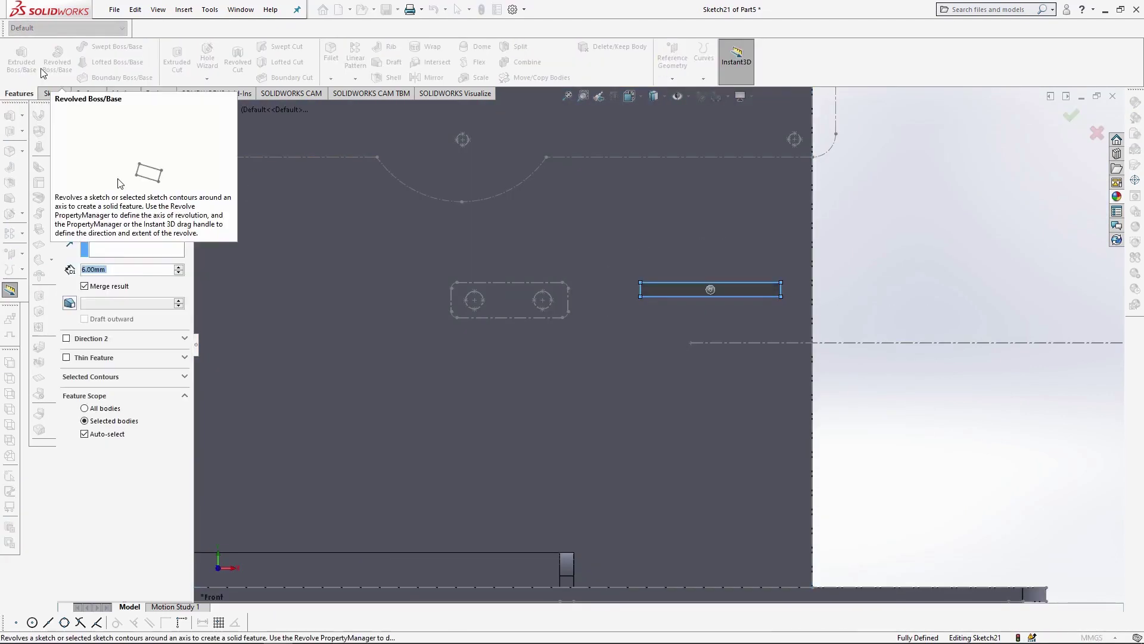
pyautogui.click(66, 155)
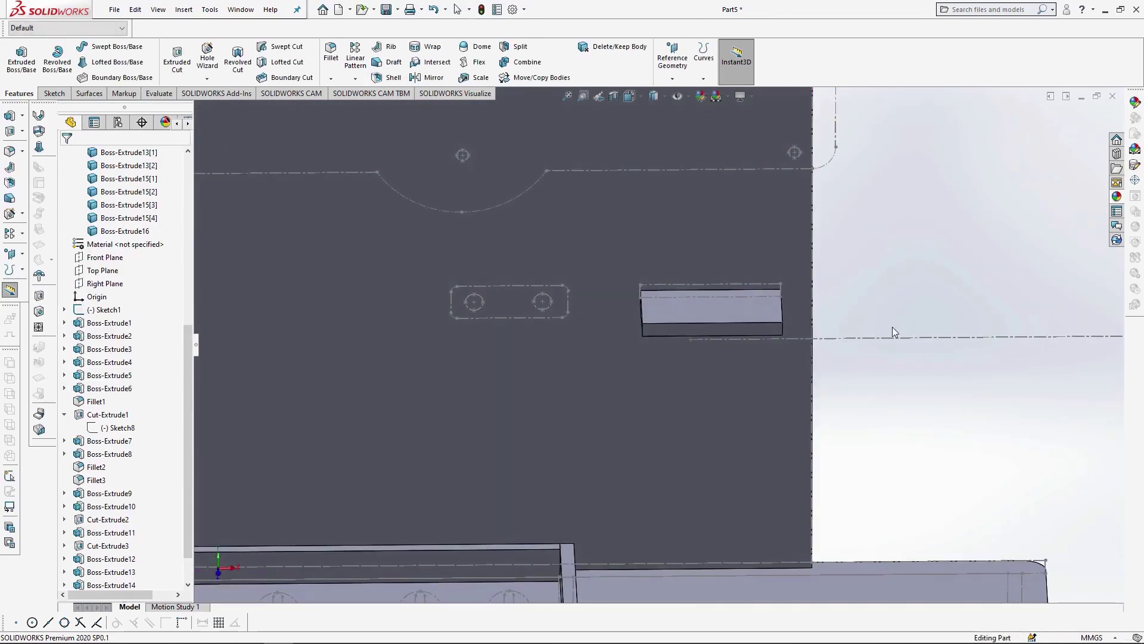
# - Sketch a chain of horizontal construction lines across the middle of the narrow shelf's top face, with segments of 12, 42, 12, 42 and 12 mm
pyautogui.click(768, 311)
pyautogui.click(836, 259)
pyautogui.click(632, 97)
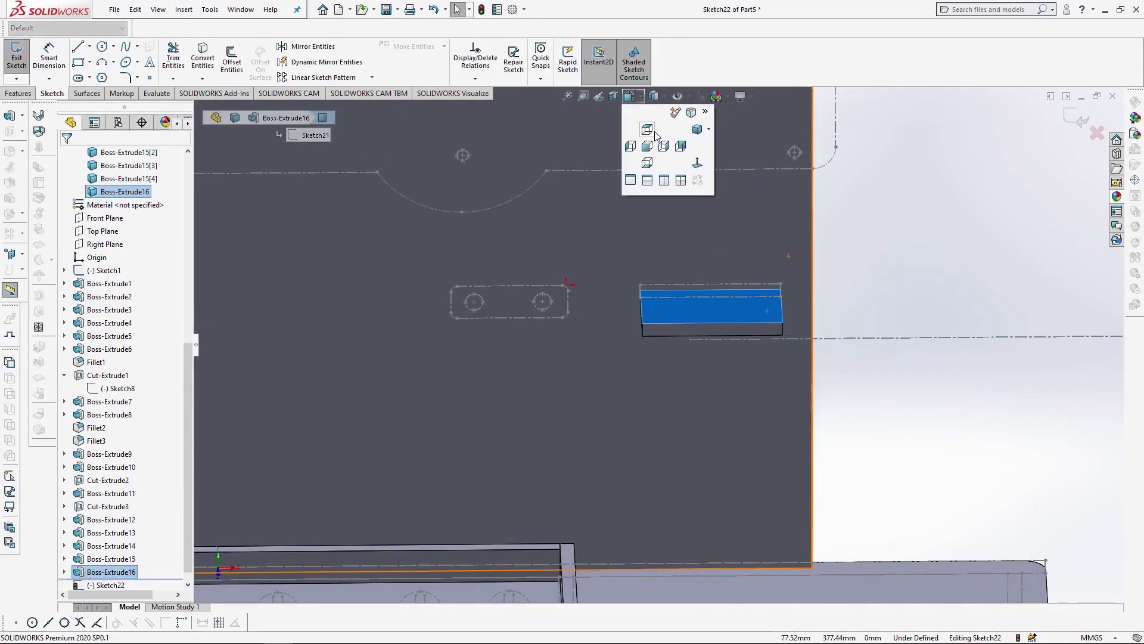
pyautogui.click(650, 129)
pyautogui.scroll(-6, 745, 256)
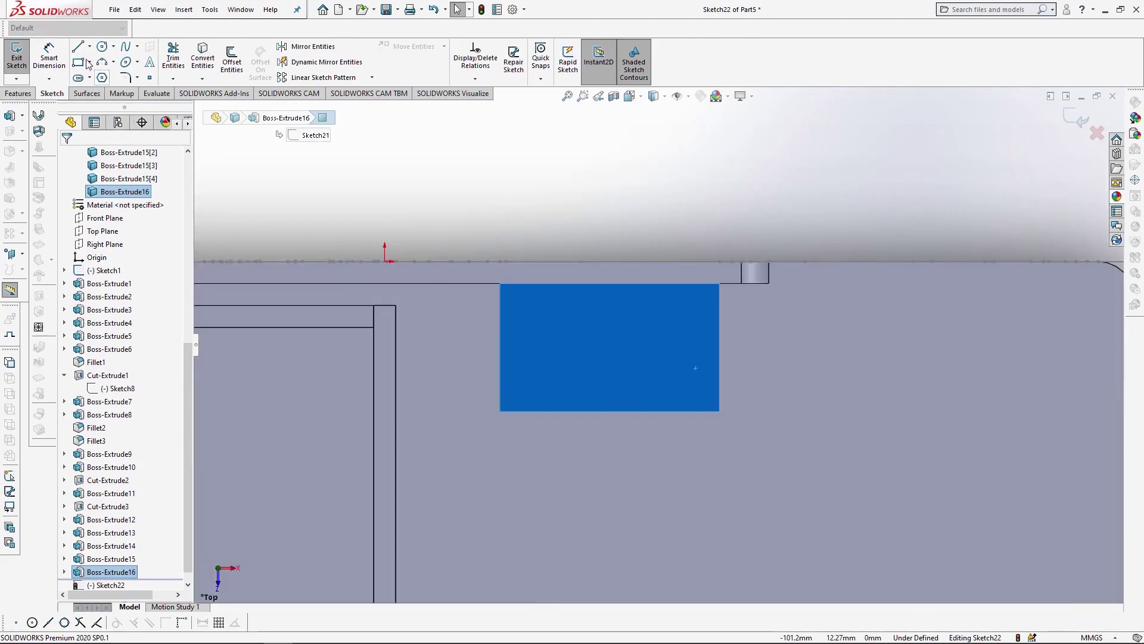
pyautogui.click(90, 47)
pyautogui.click(102, 70)
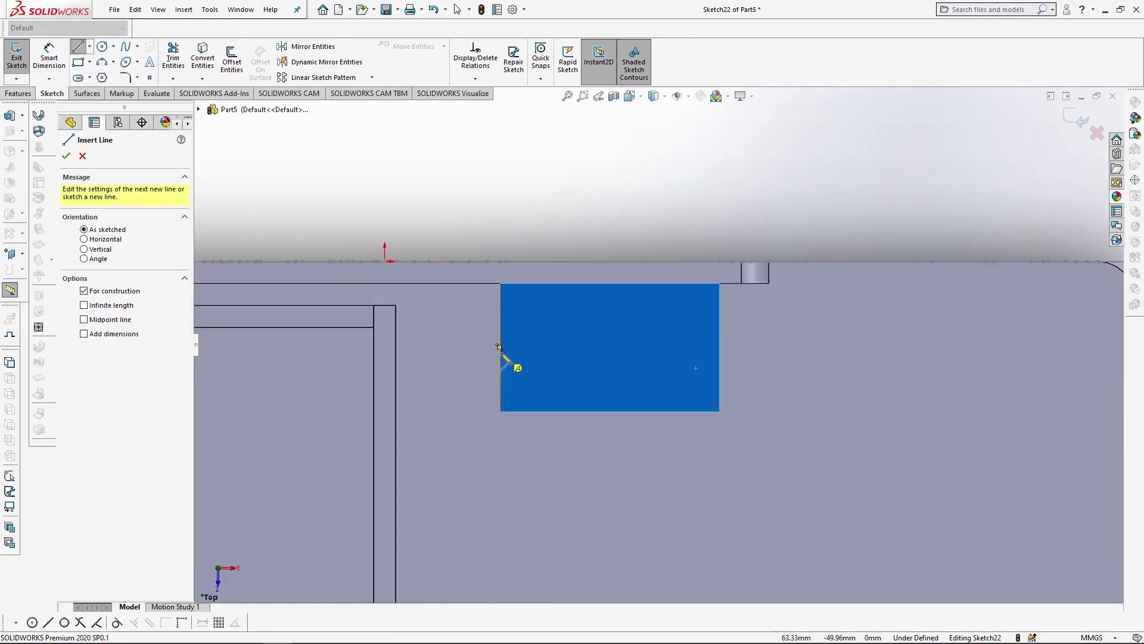
pyautogui.click(500, 347)
pyautogui.write('12')
pyautogui.press('Return')
pyautogui.press('Return')
pyautogui.write('12')
pyautogui.press('Return')
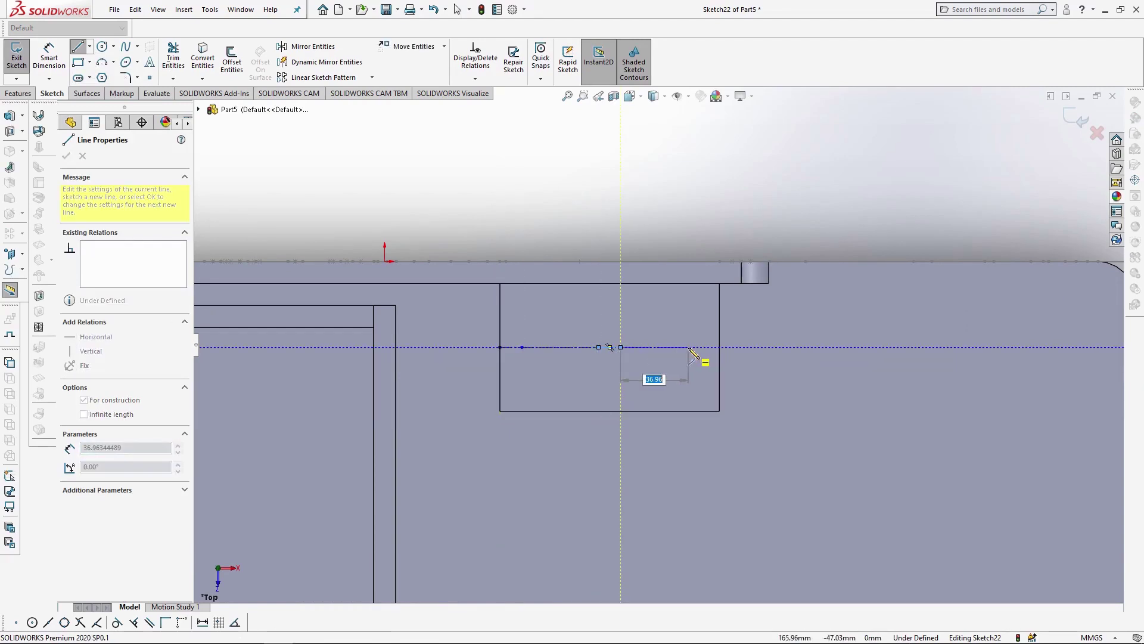
pyautogui.write('42')
pyautogui.press('Return')
pyautogui.press('Return')
pyautogui.press('Escape')
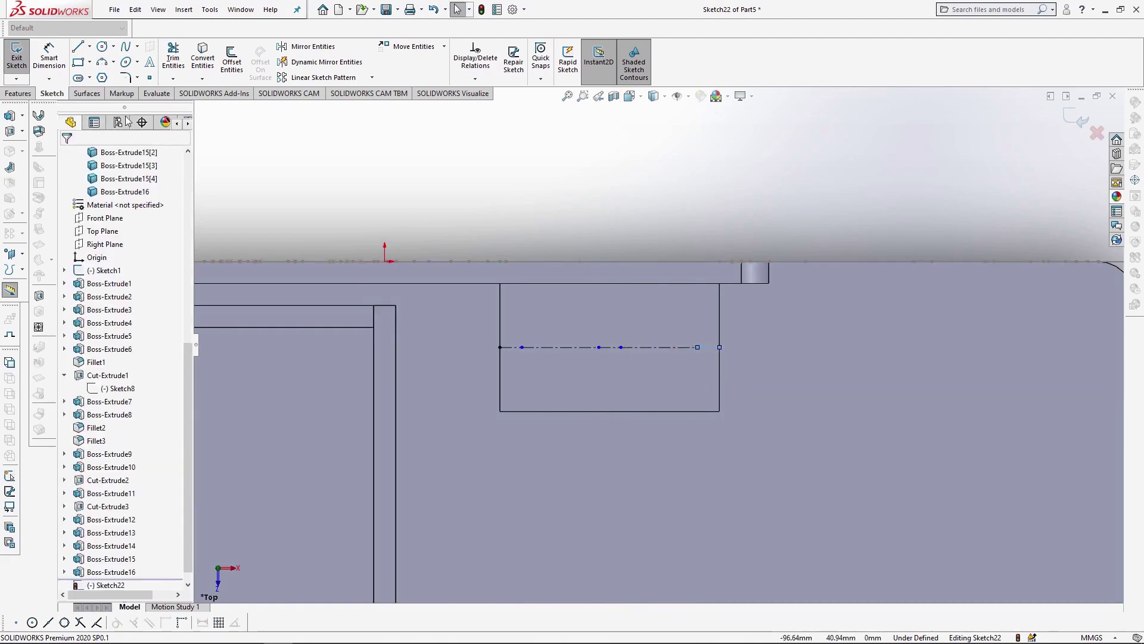
# - Draw two circles of 21 mm radius centred on the two 42 mm construction segments
pyautogui.click(110, 52)
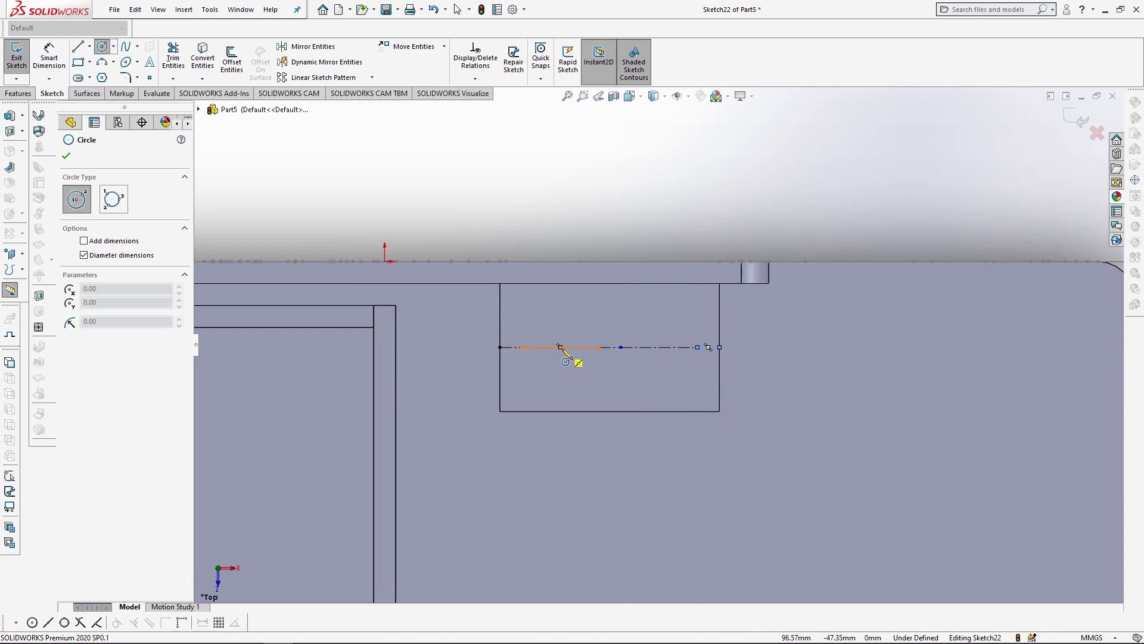
pyautogui.click(560, 347)
pyautogui.press('Return')
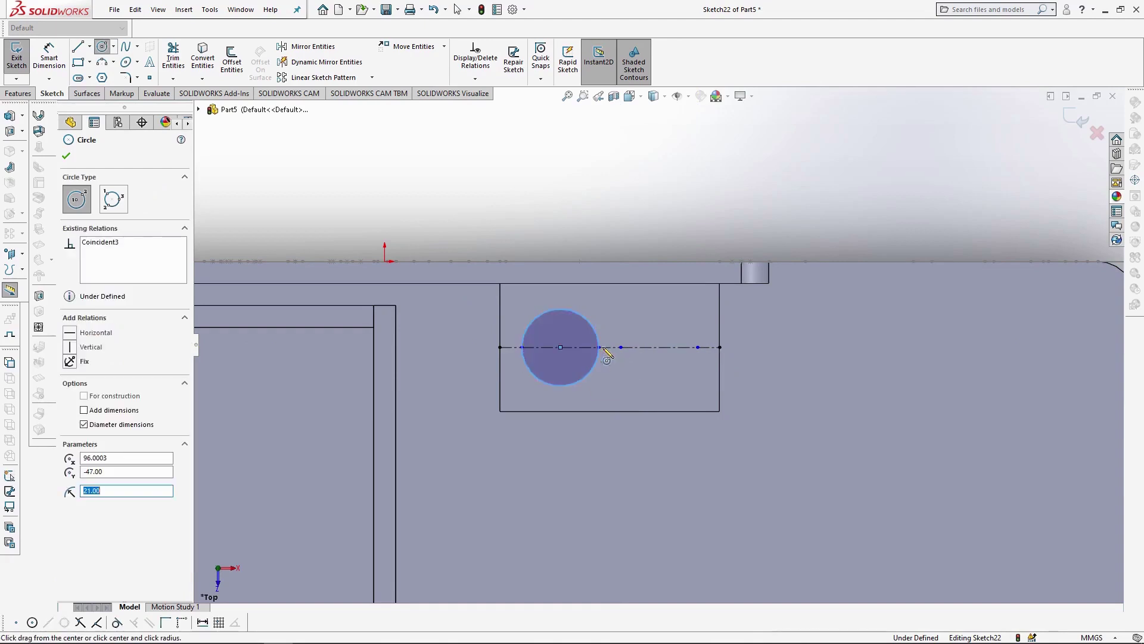
pyautogui.click(659, 347)
pyautogui.press('Return')
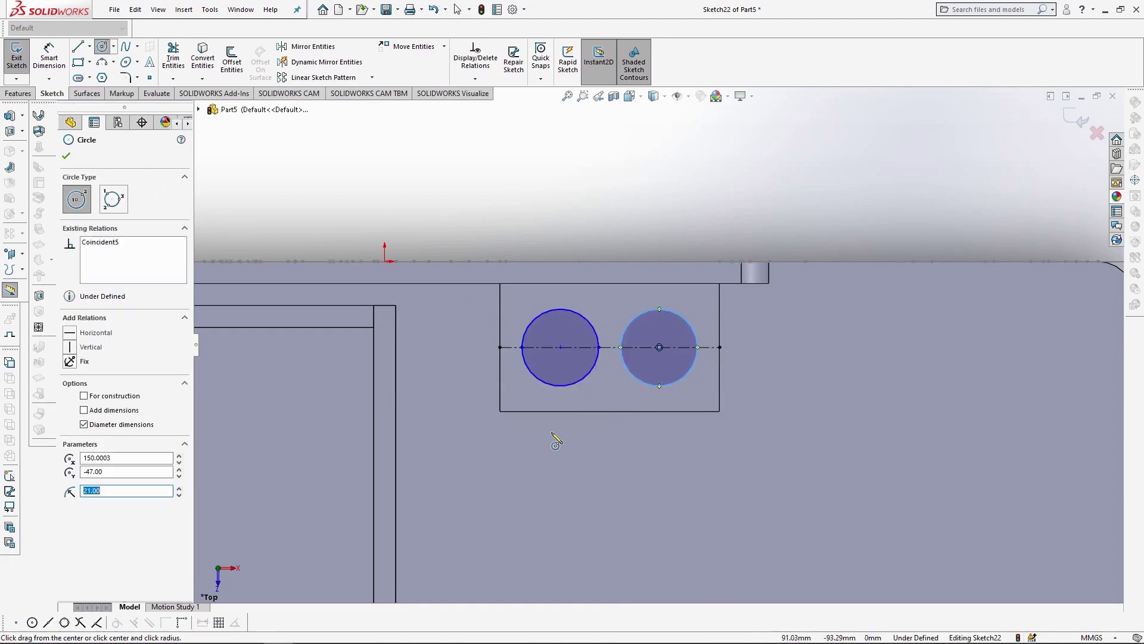
# - Cut both circles 5 mm deep into the shelf
pyautogui.click(27, 97)
pyautogui.write('5')
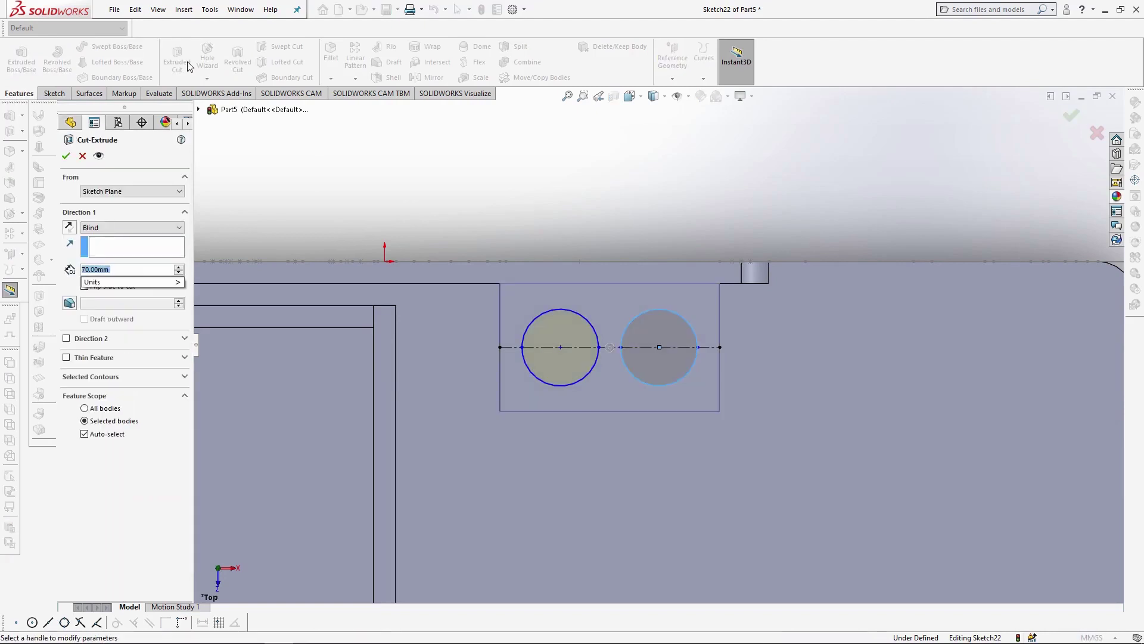
pyautogui.press('Return')
pyautogui.press('Return')
# - Fillet the shelf's two outer corner edges with a 20 mm radius
pyautogui.moveTo(727, 396); pyautogui.dragTo(746, 335, button='middle')
pyautogui.click(746, 335)
pyautogui.click(760, 231)
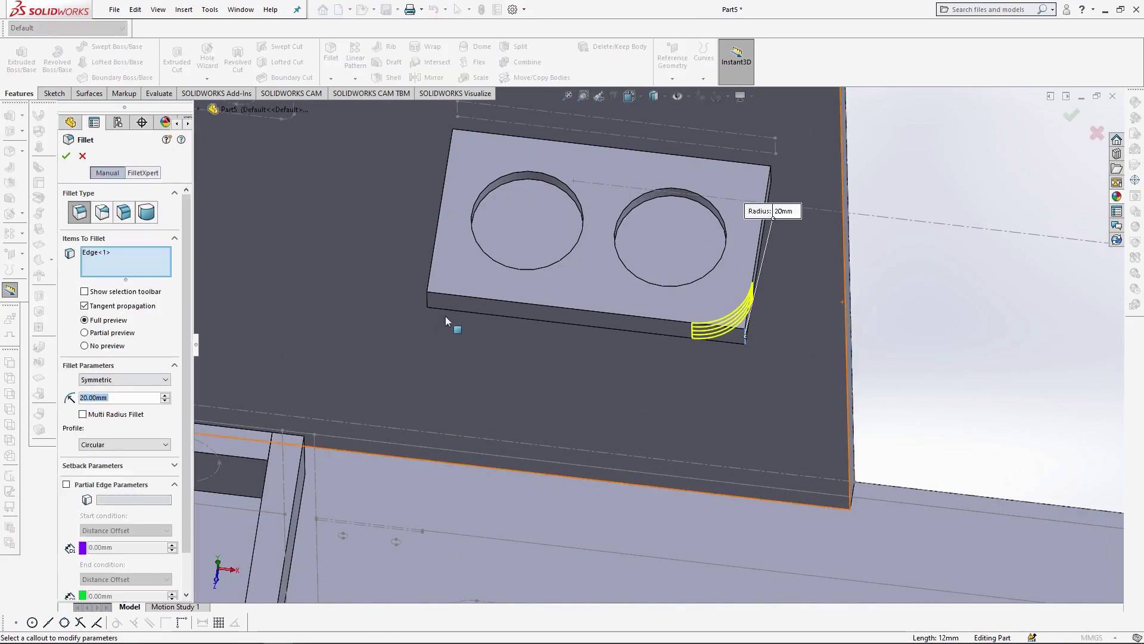
pyautogui.click(428, 300)
pyautogui.press('Return')
# - Start a sketch on the tall back panel's front face and convert the outline of the small rounded rectangle beside the shelf
pyautogui.scroll(4, 966, 313)
pyautogui.click(464, 287)
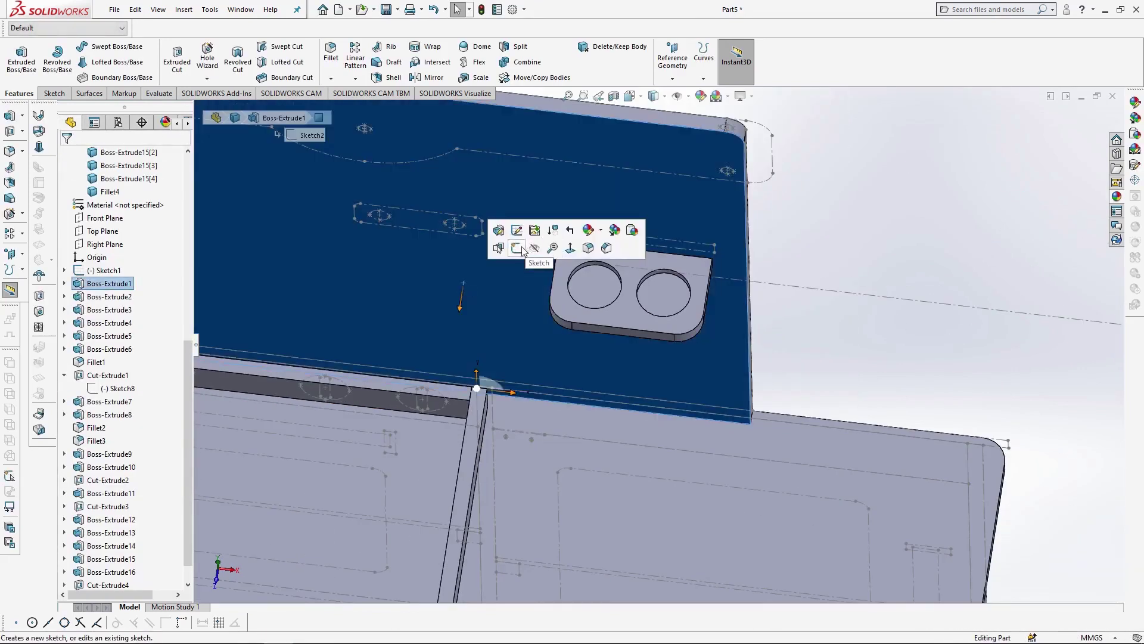
pyautogui.click(539, 250)
pyautogui.click(430, 230)
pyautogui.click(198, 67)
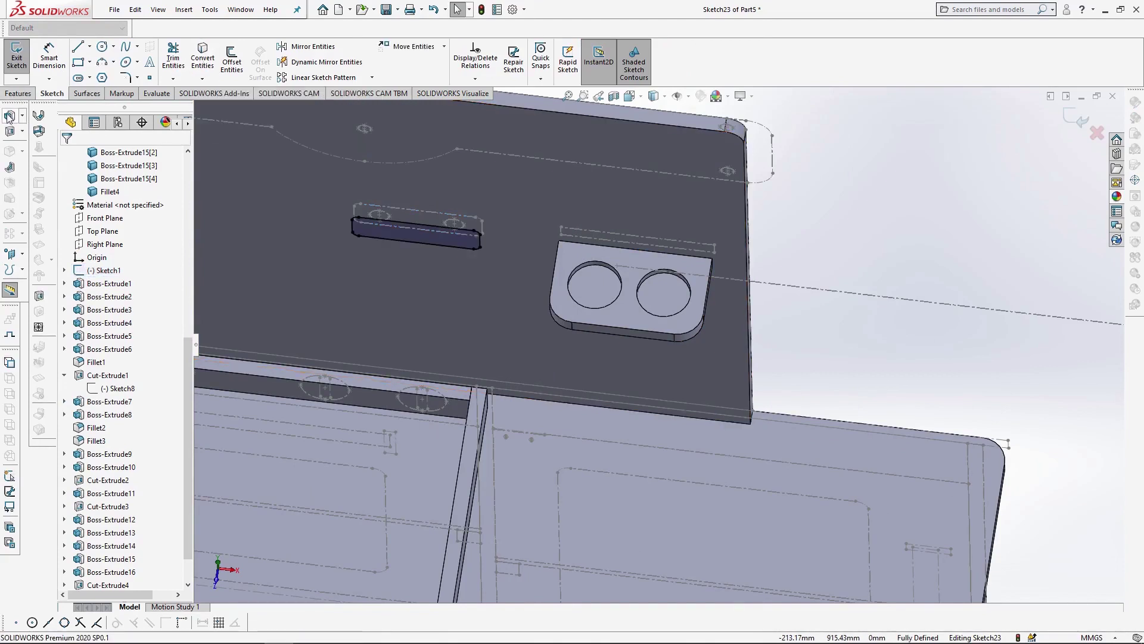
# - Extrude the rounded rectangle 9 mm as a separate body
pyautogui.click(18, 94)
pyautogui.click(30, 67)
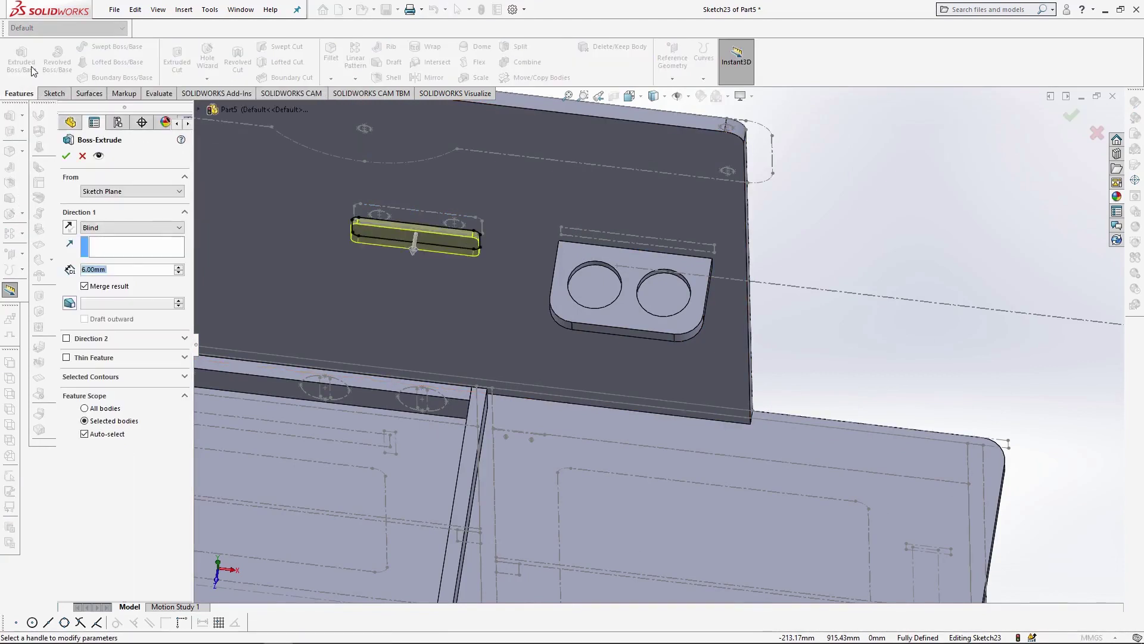
pyautogui.write('2.5')
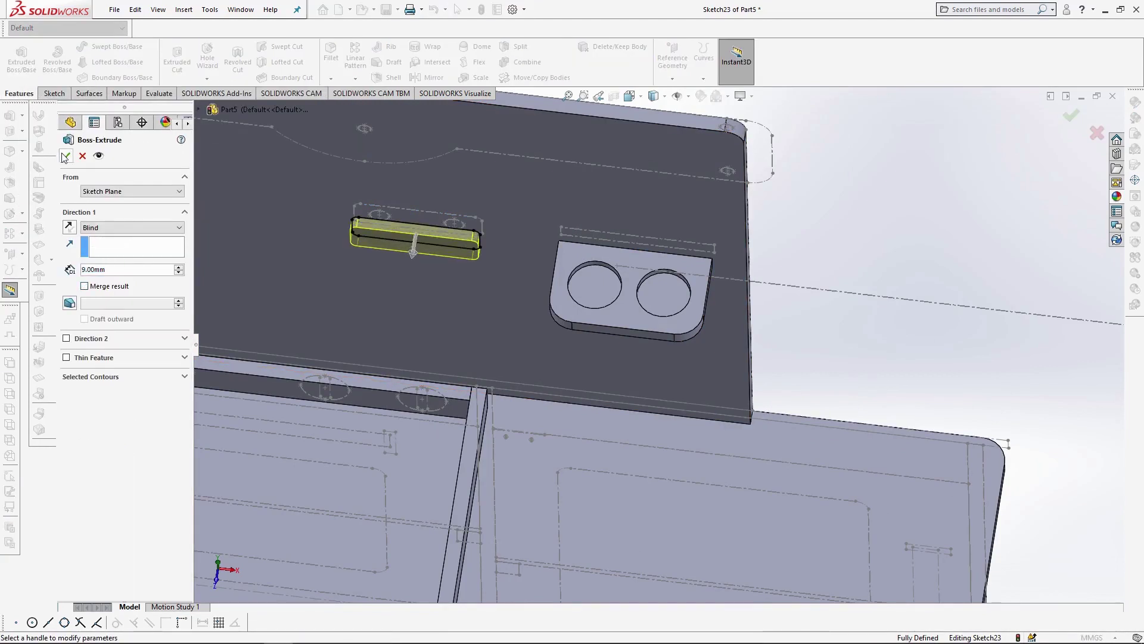
pyautogui.press('Return')
# - Sketch two 8 mm diameter circles on the rounded plate's front face, centred on the two imported circles
pyautogui.click(633, 98)
pyautogui.click(651, 148)
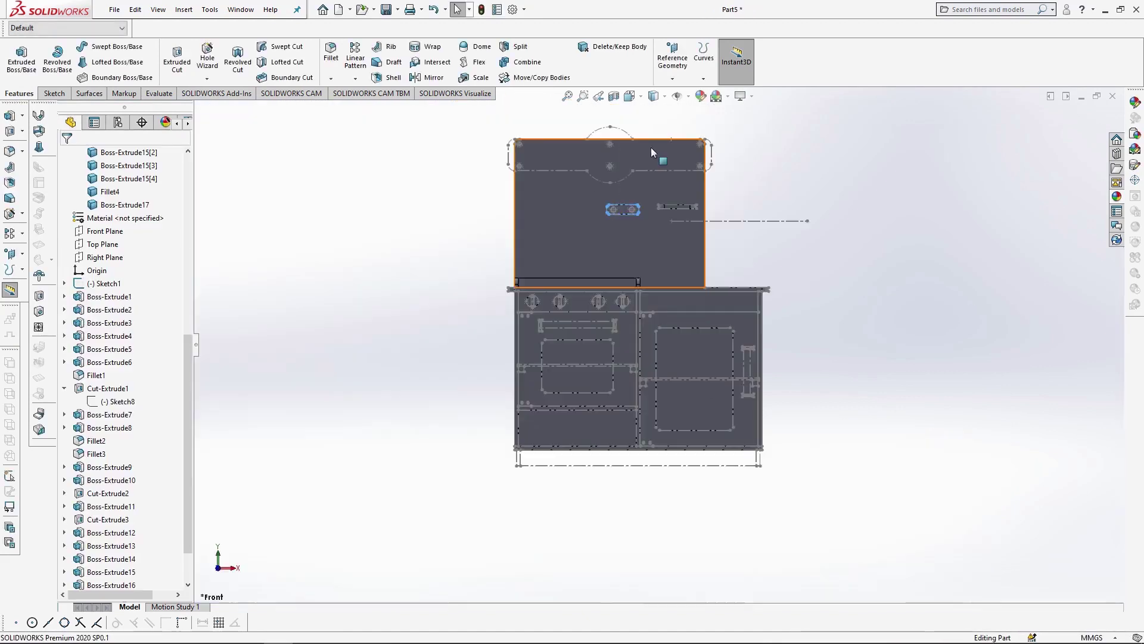
pyautogui.scroll(-6, 639, 243)
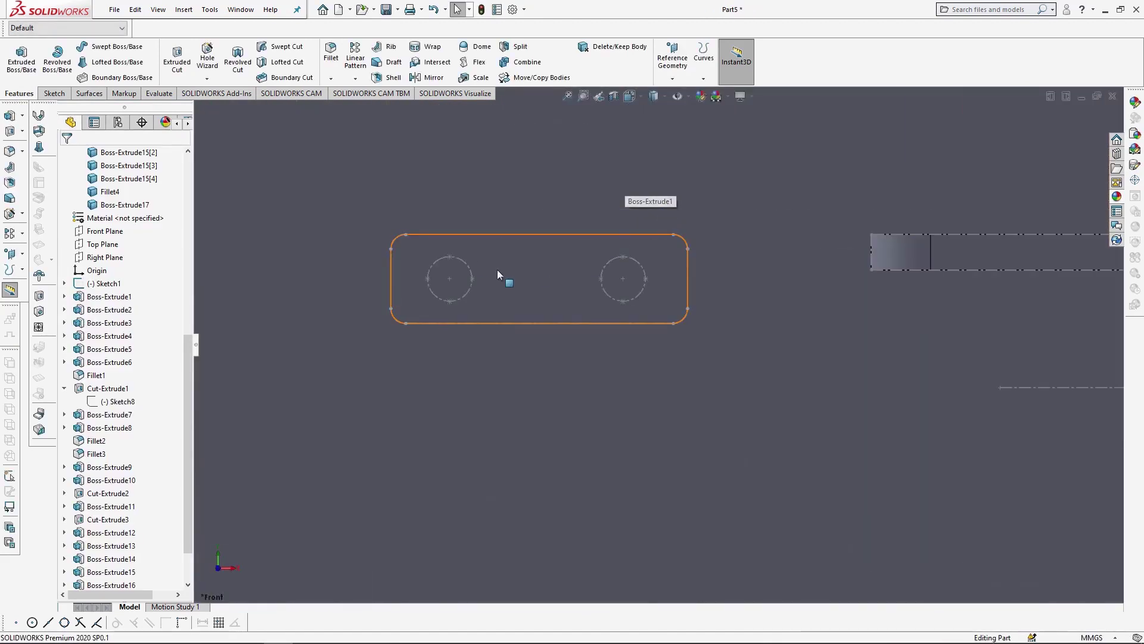
pyautogui.click(501, 269)
pyautogui.click(555, 239)
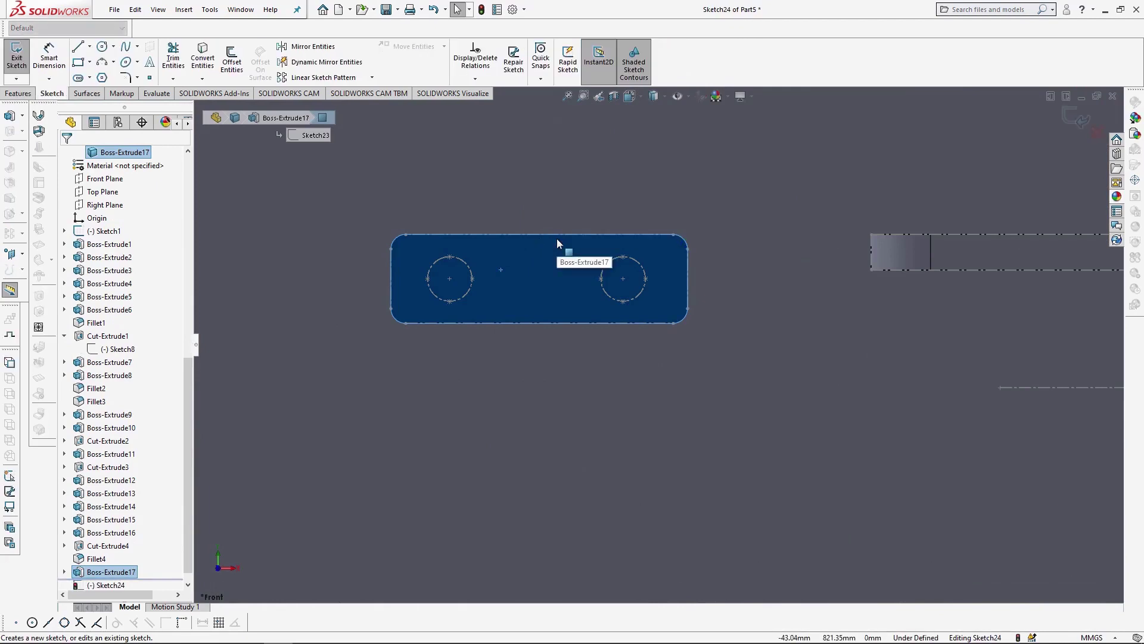
pyautogui.click(102, 47)
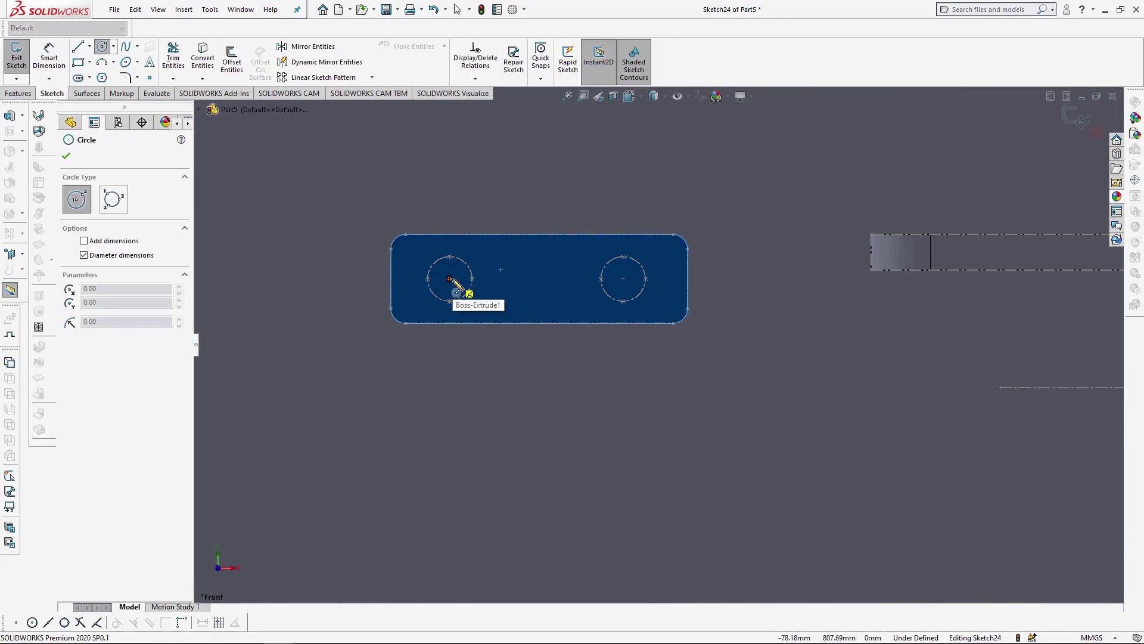
pyautogui.click(450, 278)
pyautogui.write('8')
pyautogui.press('Return')
pyautogui.click(623, 278)
pyautogui.write('8')
pyautogui.press('Return')
# - Extrude the two small circles 20 mm as separate peg bodies
pyautogui.click(18, 94)
pyautogui.click(21, 58)
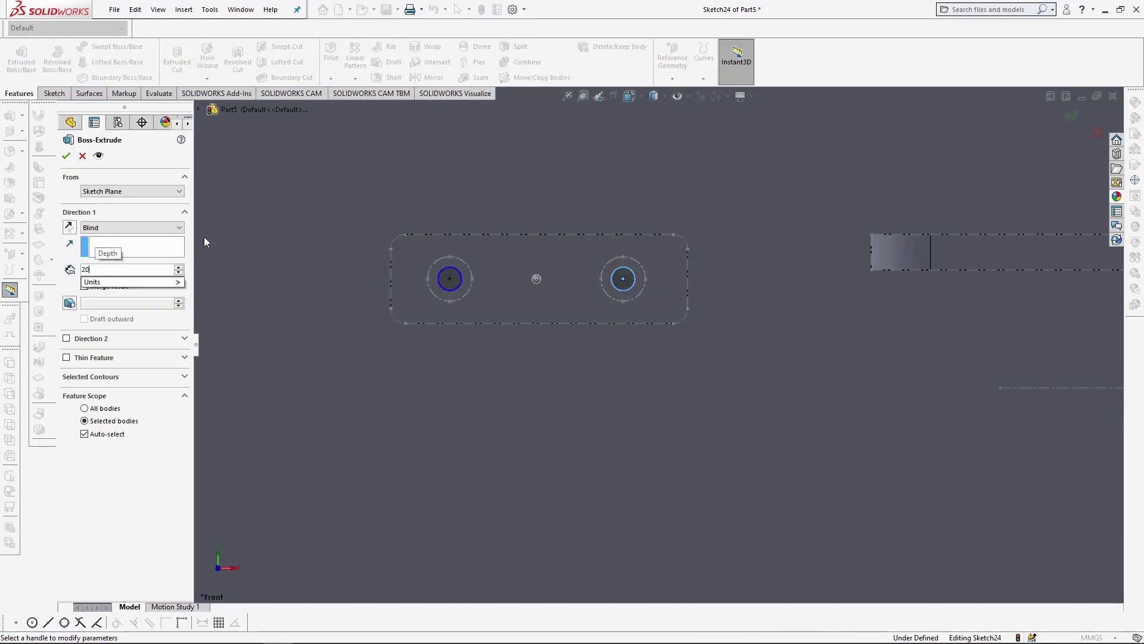
pyautogui.press('Return')
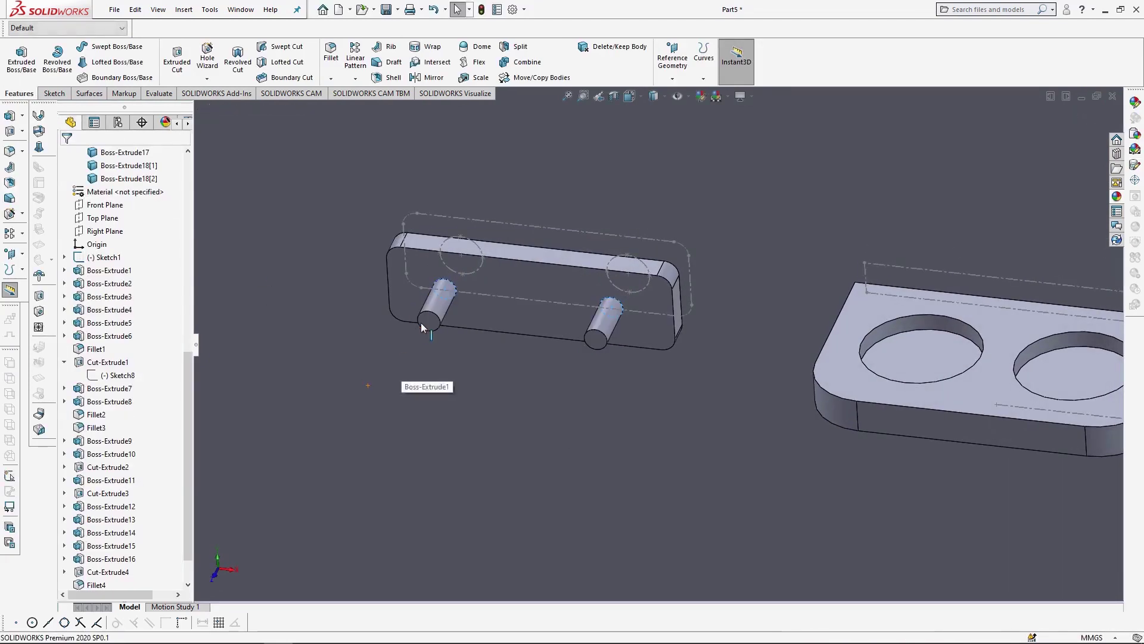
# - Add a 15 mm dome to the end face of each of the two pegs
pyautogui.click(425, 324)
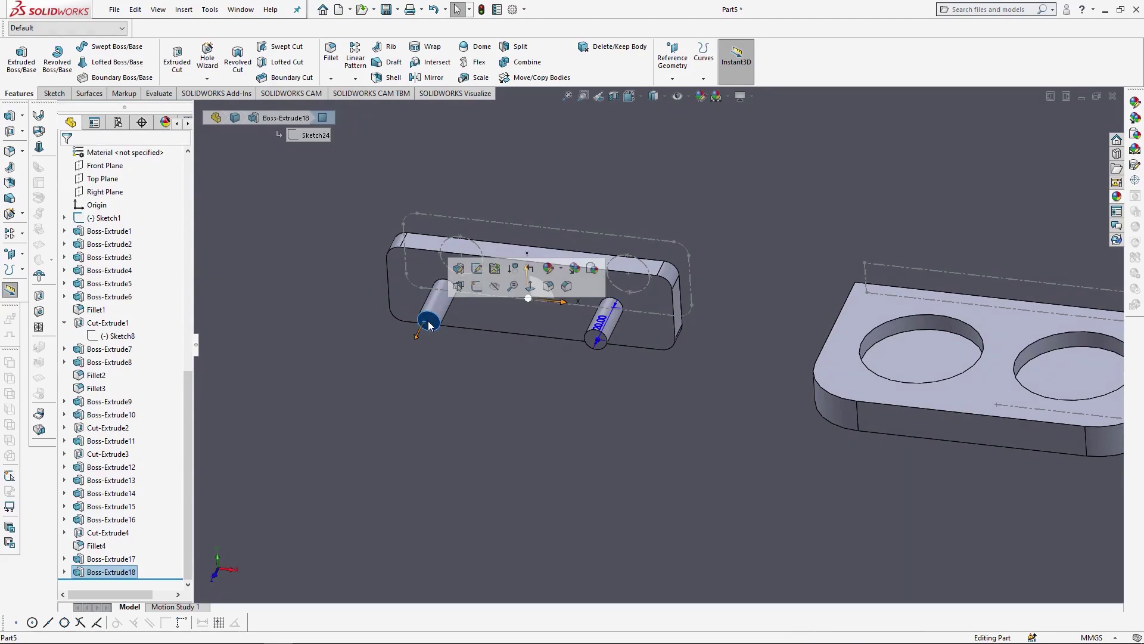
pyautogui.click(482, 47)
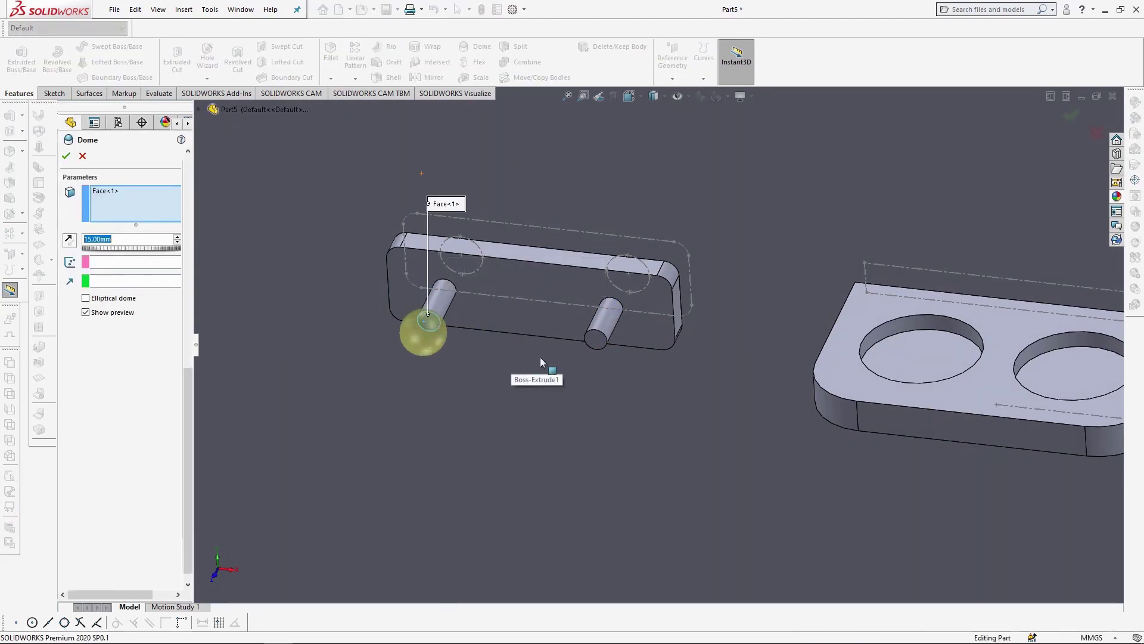
pyautogui.press('Return')
pyautogui.hotkey('ctrl', '1')
pyautogui.scroll(-10, 635, 205)
pyautogui.click(619, 320)
pyautogui.click(480, 48)
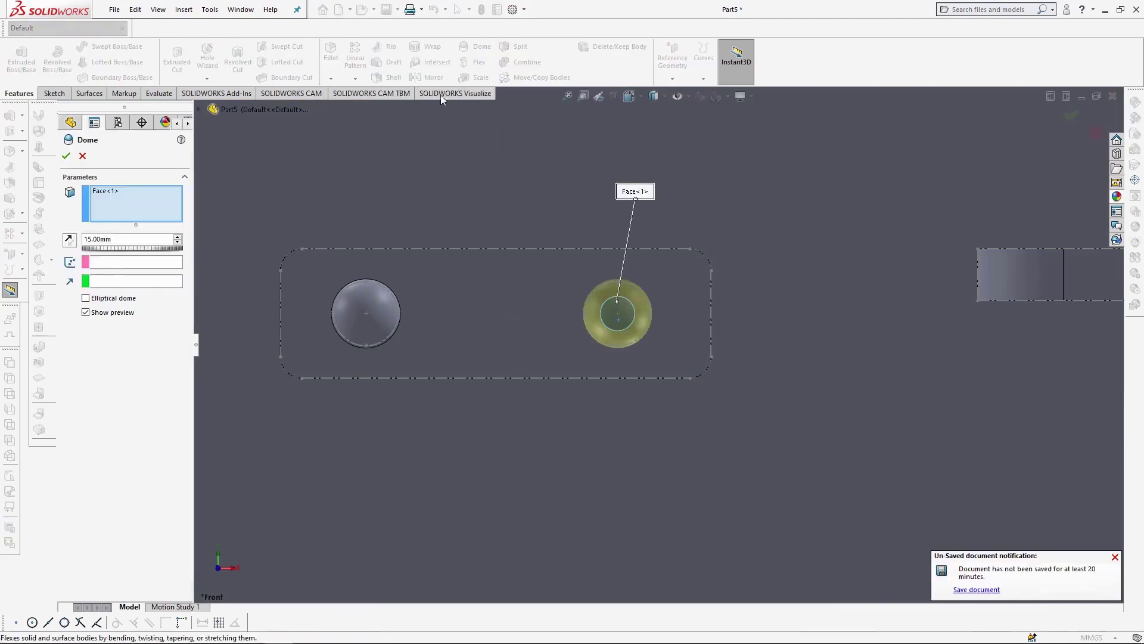
pyautogui.press('Return')
# - Start a sketch on the Front Plane and trace a rectangle about 744 by 50 mm beneath the cabinet, between the two end strips
pyautogui.scroll(8, 654, 342)
pyautogui.moveTo(672, 349); pyautogui.dragTo(647, 406, button='middle')
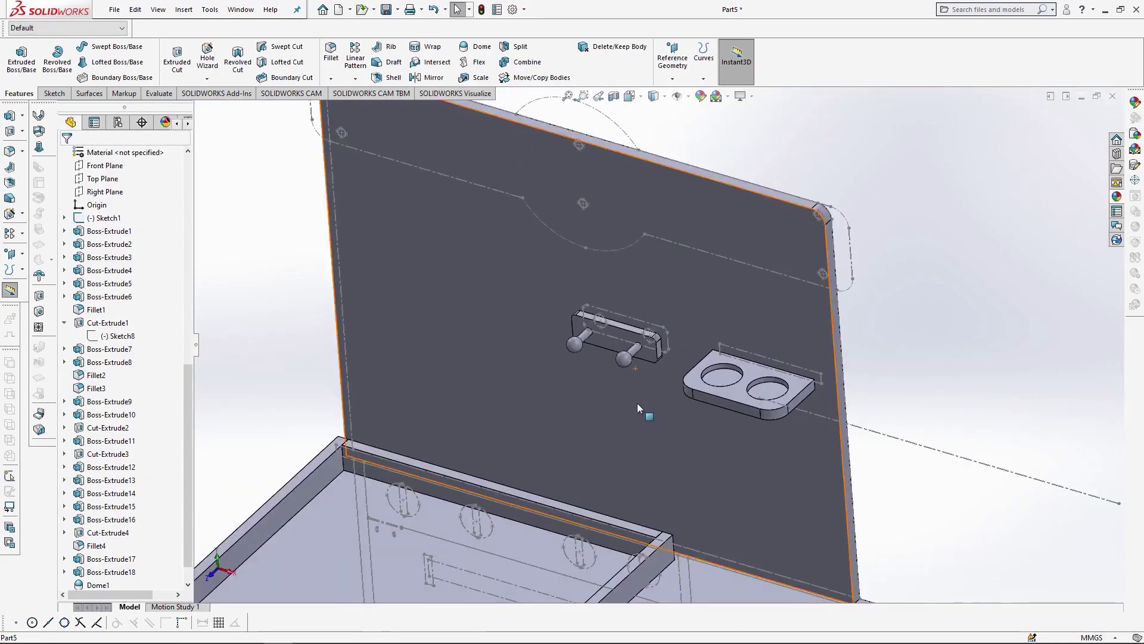
pyautogui.scroll(5, 638, 403)
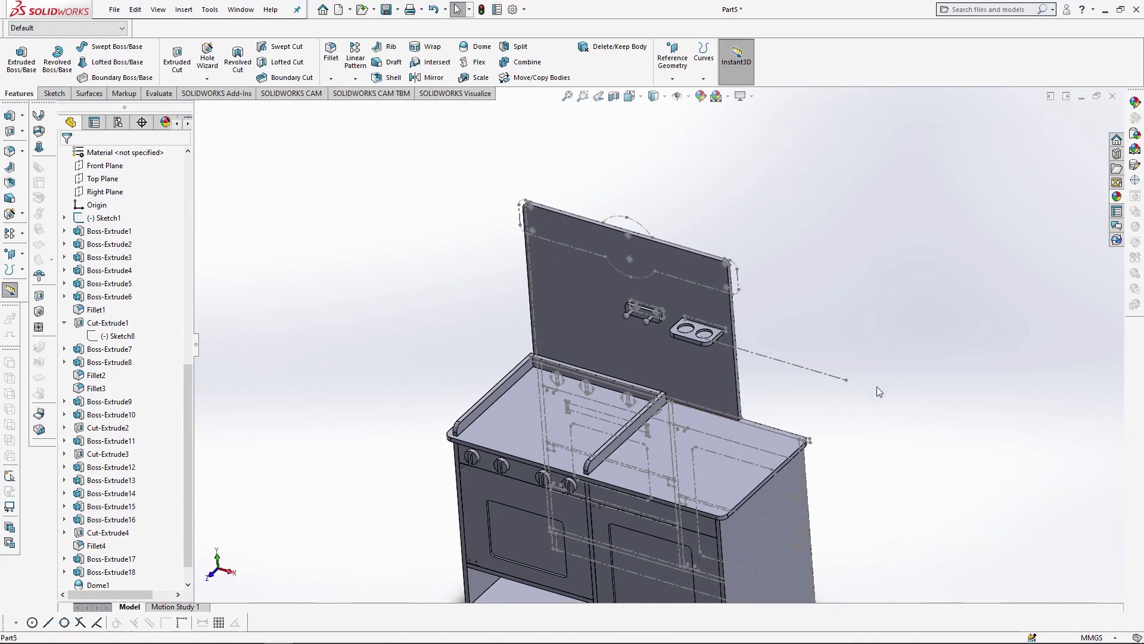
pyautogui.scroll(2, 67, 187)
pyautogui.click(113, 245)
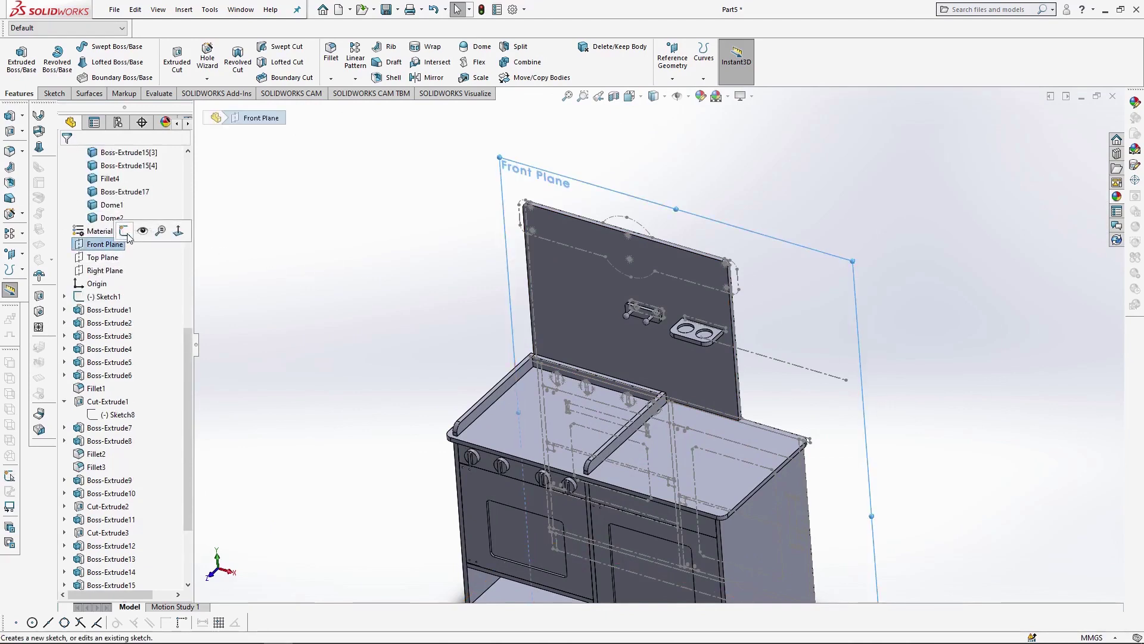
pyautogui.click(126, 233)
pyautogui.click(654, 96)
pyautogui.click(661, 128)
pyautogui.click(78, 62)
pyautogui.scroll(-5, 351, 384)
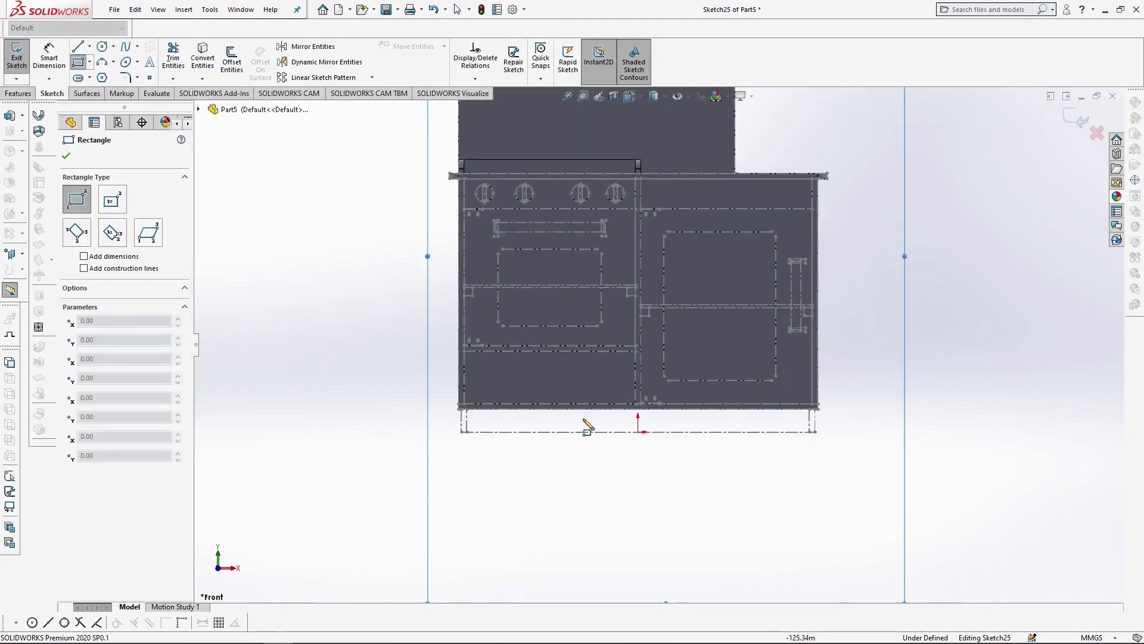
pyautogui.click(343, 372)
pyautogui.click(942, 411)
# - Extrude the long base rectangle 12 mm as a separate rear plinth body
pyautogui.click(18, 93)
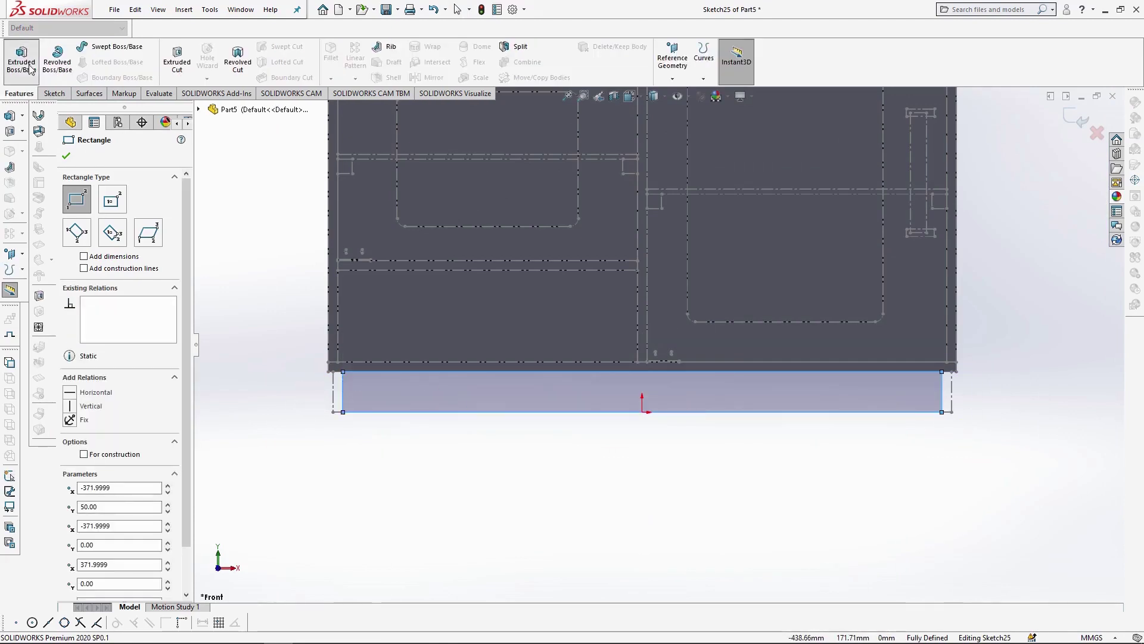
pyautogui.click(21, 59)
pyautogui.write('12.00mm')
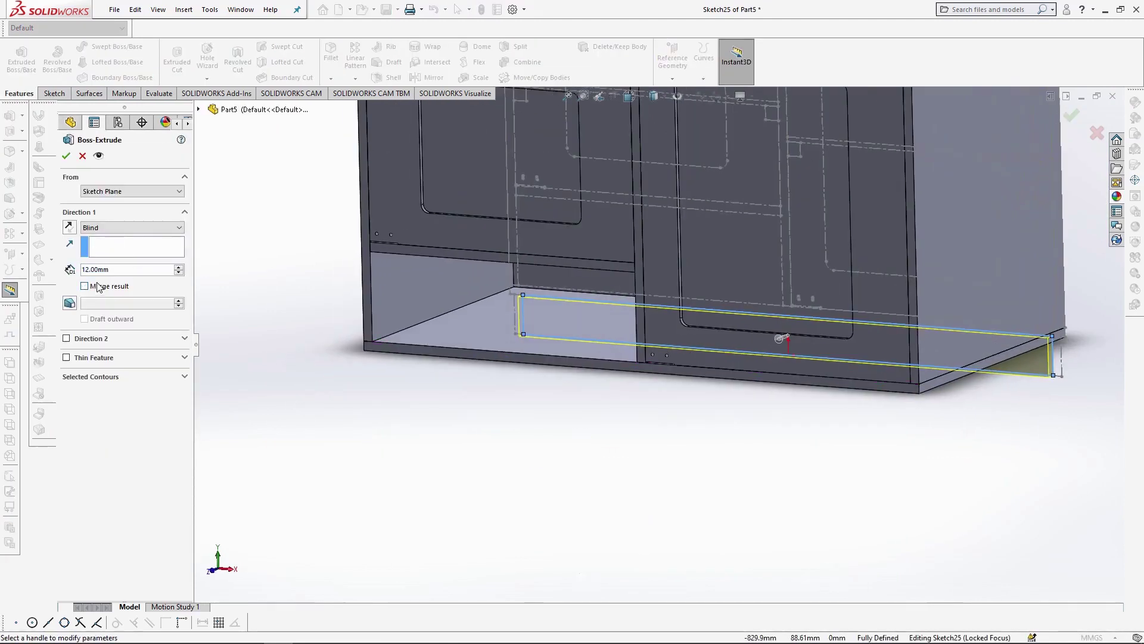
pyautogui.click(66, 156)
# - Start another sketch on the Front Plane and trace a rectangle about 12 by 50 mm at each end of the rear plinth
pyautogui.scroll(1, 120, 334)
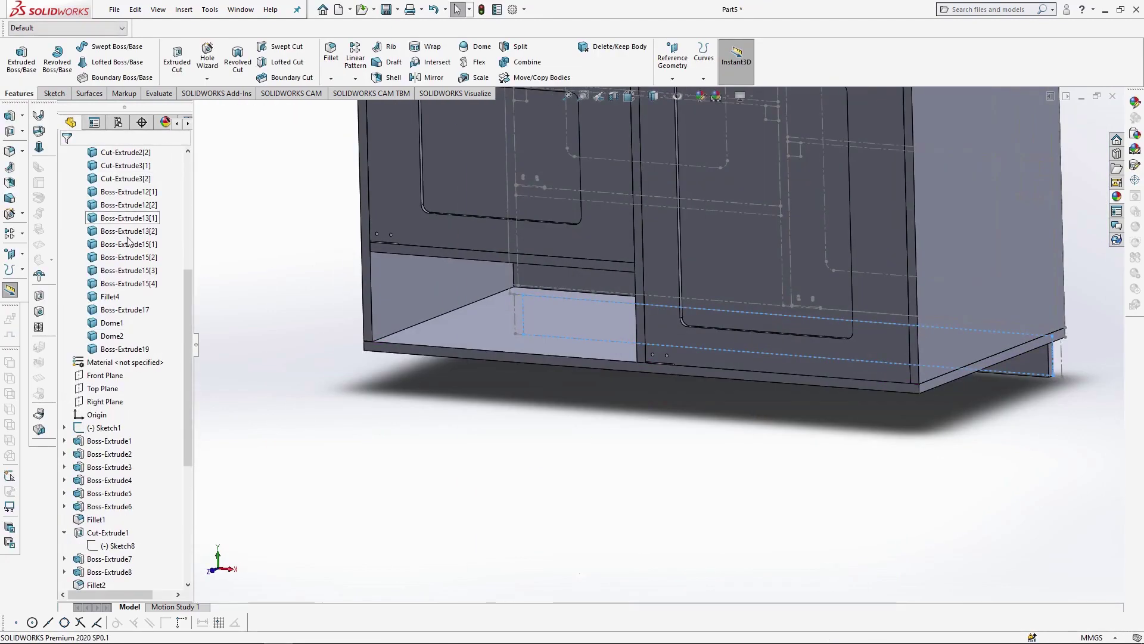
pyautogui.click(104, 375)
pyautogui.click(120, 358)
pyautogui.click(638, 96)
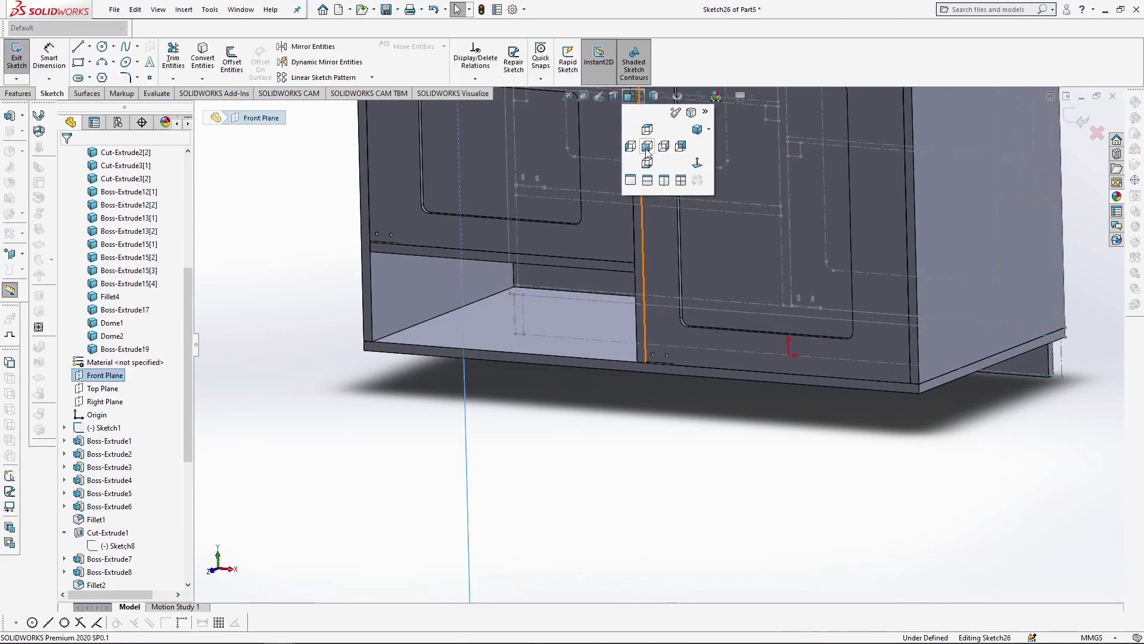
pyautogui.click(698, 162)
pyautogui.scroll(-4, 739, 444)
pyautogui.click(833, 330)
pyautogui.click(818, 400)
pyautogui.scroll(4, 818, 406)
pyautogui.scroll(-4, 363, 393)
pyautogui.scroll(-3, 490, 345)
pyautogui.click(500, 332)
pyautogui.click(531, 458)
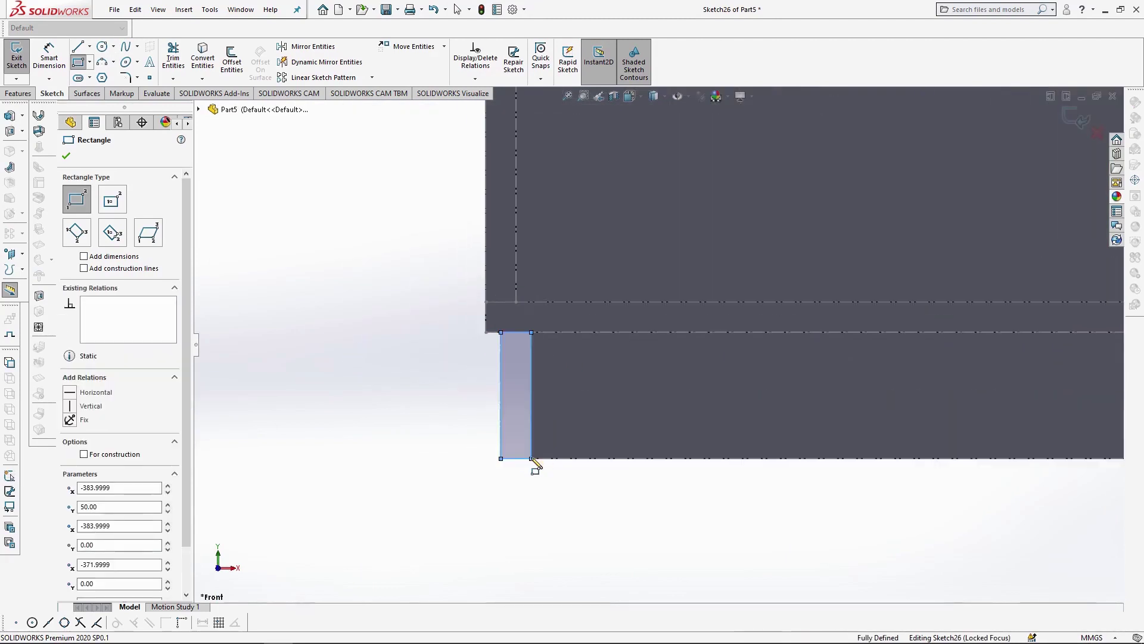
# - Extrude the two end rectangles 365 mm as separate plinth side bodies
pyautogui.click(19, 94)
pyautogui.click(21, 57)
pyautogui.moveTo(125, 269); pyautogui.dragTo(18, 268)
pyautogui.write('365')
pyautogui.press('Return')
pyautogui.click(114, 287)
pyautogui.scroll(-1, 610, 455)
pyautogui.moveTo(610, 455); pyautogui.dragTo(650, 419, button='middle')
pyautogui.press('Return')
# - Start a sketch on the front end of the left plinth side and trace a rectangle about 768 by 50 mm across the full plinth width
pyautogui.scroll(3, 710, 413)
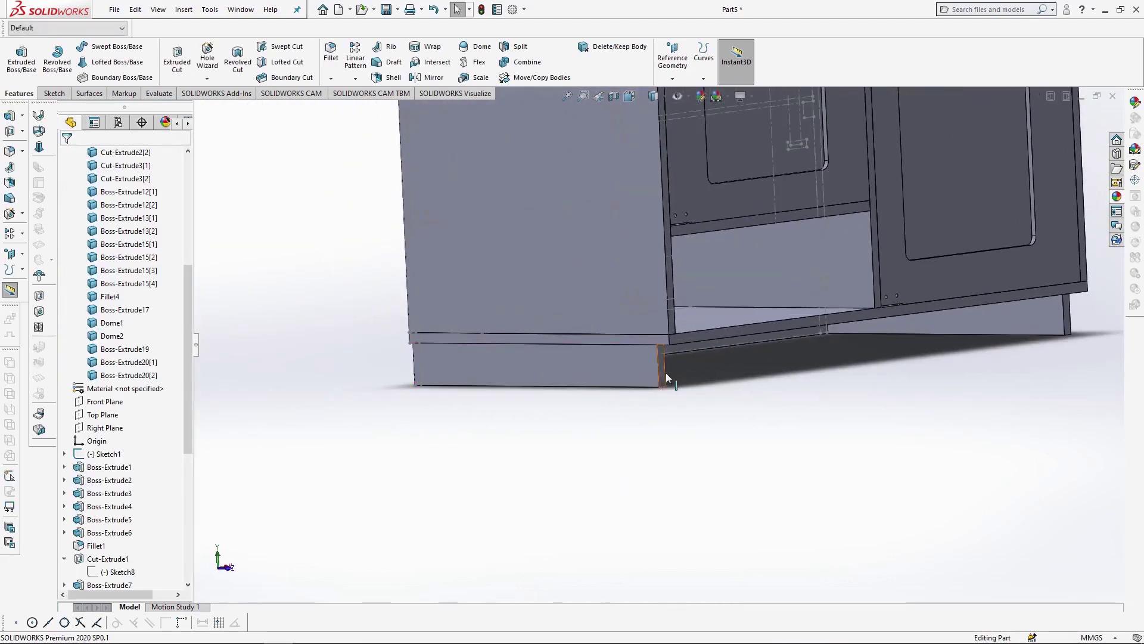
pyautogui.click(666, 382)
pyautogui.click(717, 344)
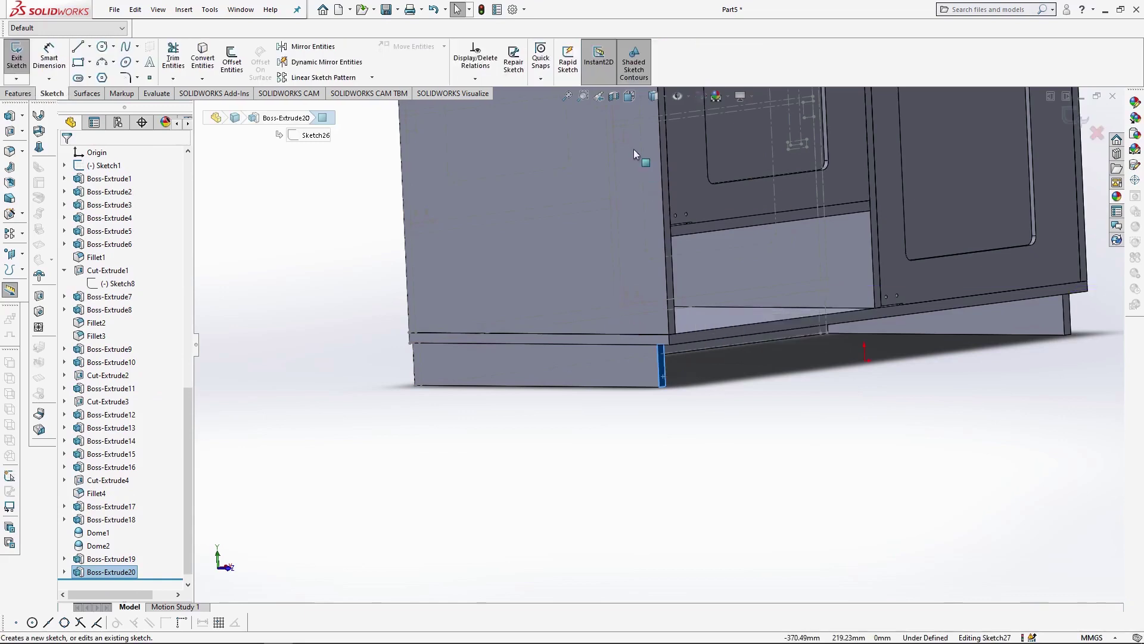
pyautogui.click(630, 99)
pyautogui.click(696, 153)
pyautogui.scroll(-5, 648, 440)
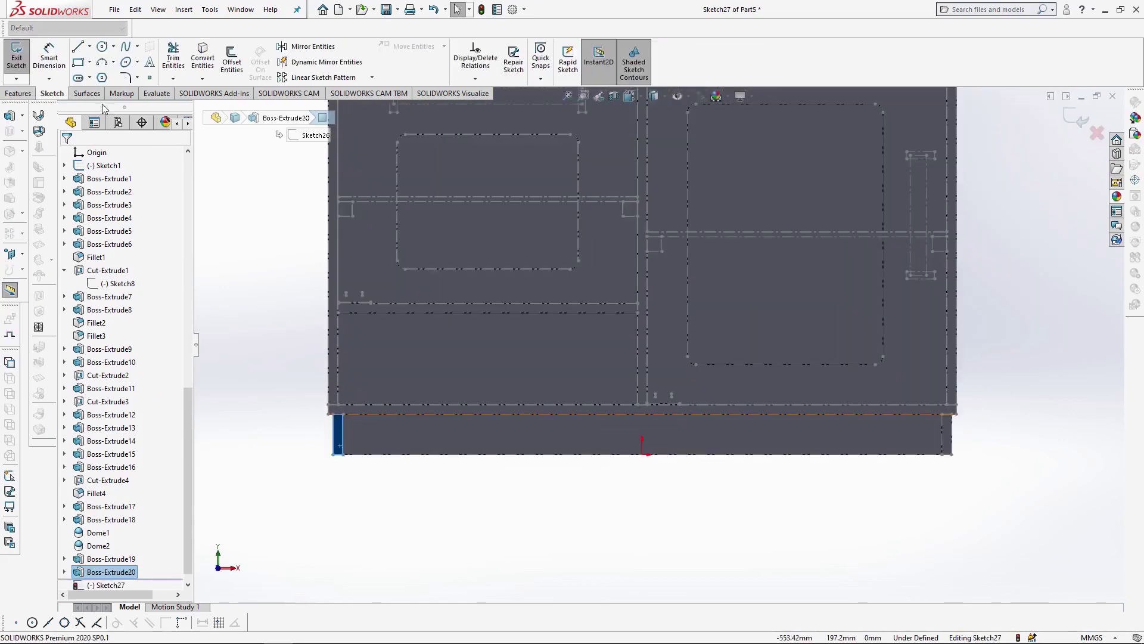
pyautogui.click(79, 62)
pyautogui.click(333, 454)
pyautogui.click(951, 414)
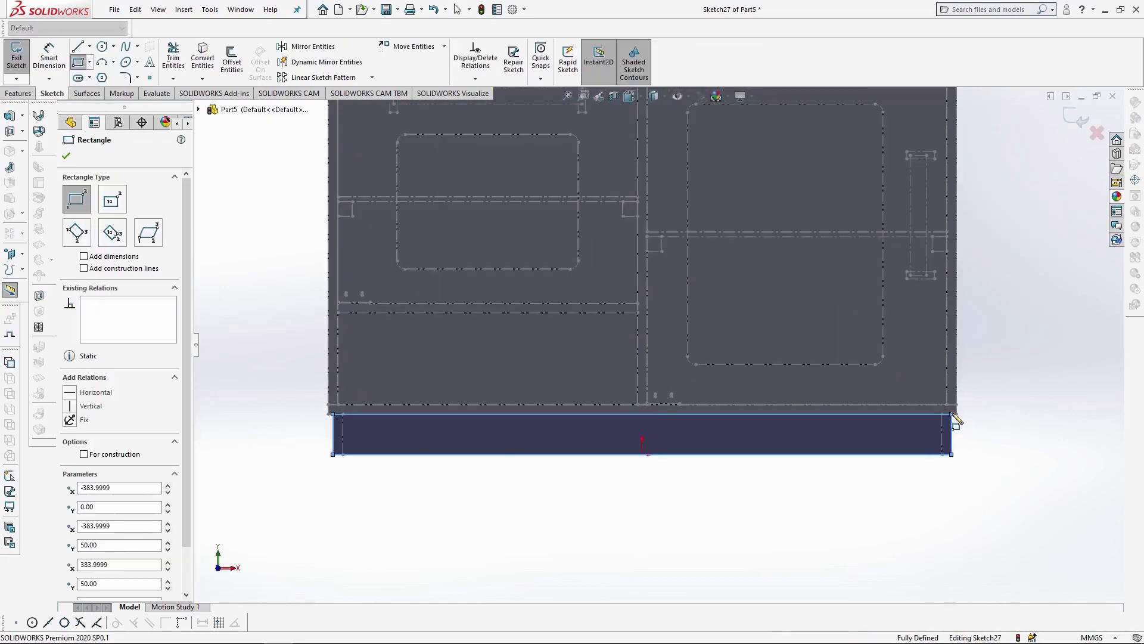
# - Extrude the full-width rectangle 12 mm as a separate front plinth body
pyautogui.click(21, 96)
pyautogui.click(22, 58)
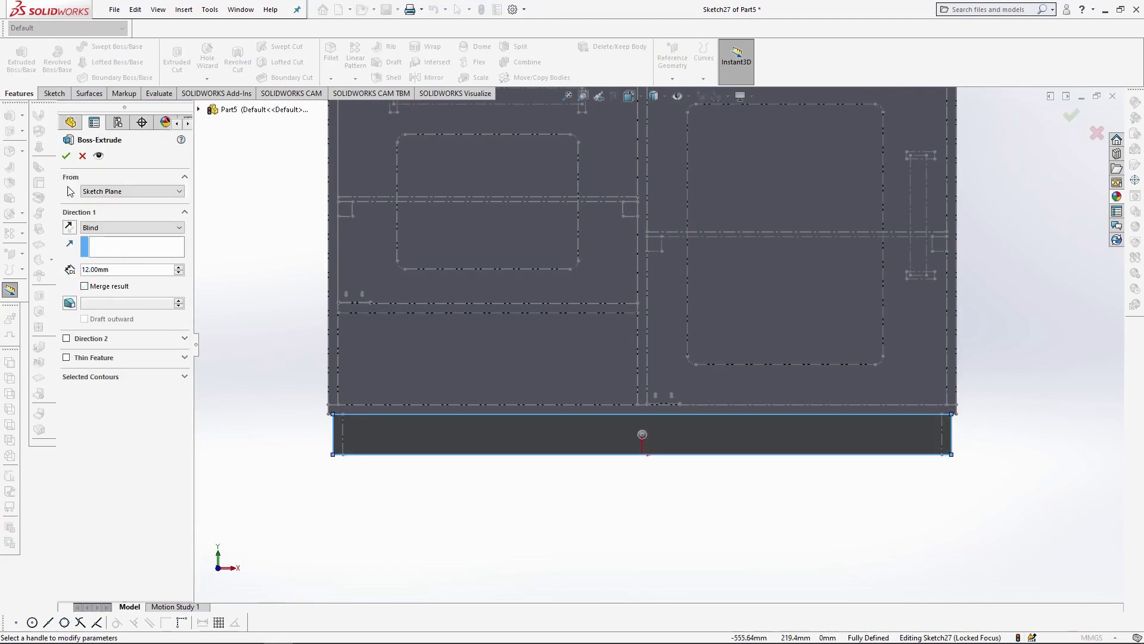
pyautogui.press('Return')
pyautogui.moveTo(408, 441); pyautogui.dragTo(477, 441, button='middle')
pyautogui.scroll(4, 401, 391)
pyautogui.moveTo(400, 391); pyautogui.dragTo(351, 413, button='middle')
pyautogui.click(756, 200)
pyautogui.scroll(1, 757, 200)
pyautogui.keyDown('ctrl'); pyautogui.moveTo(756, 200); pyautogui.dragTo(733, 266, button='middle'); pyautogui.keyUp('ctrl')
pyautogui.scroll(-2, 705, 302)
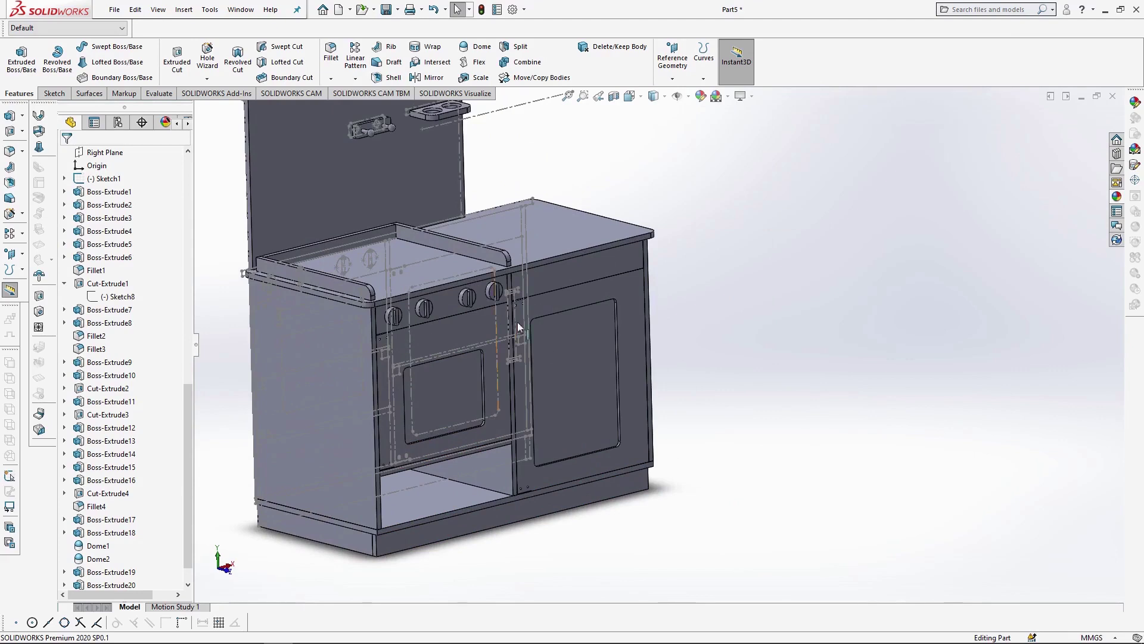
# - Start a sketch on the oven door's front face and trace the two upright handle-bracket rectangles above the window
pyautogui.click(437, 339)
pyautogui.click(476, 302)
pyautogui.click(630, 96)
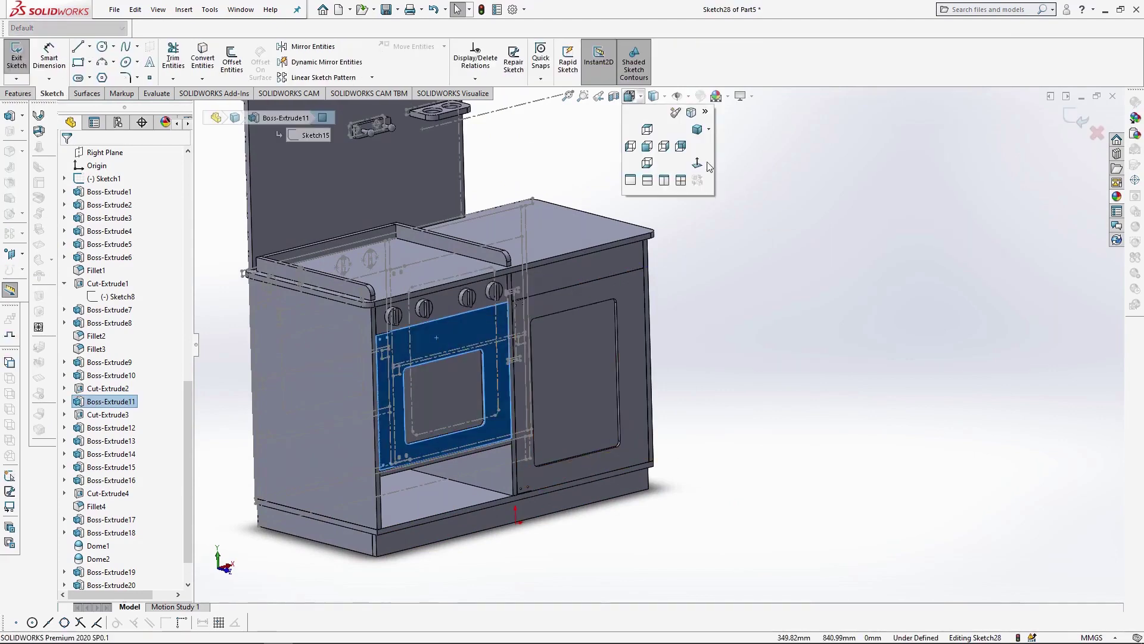
pyautogui.click(702, 163)
pyautogui.click(78, 62)
pyautogui.scroll(-3, 709, 425)
pyautogui.scroll(-1, 530, 301)
pyautogui.click(356, 251)
pyautogui.click(367, 292)
pyautogui.click(642, 251)
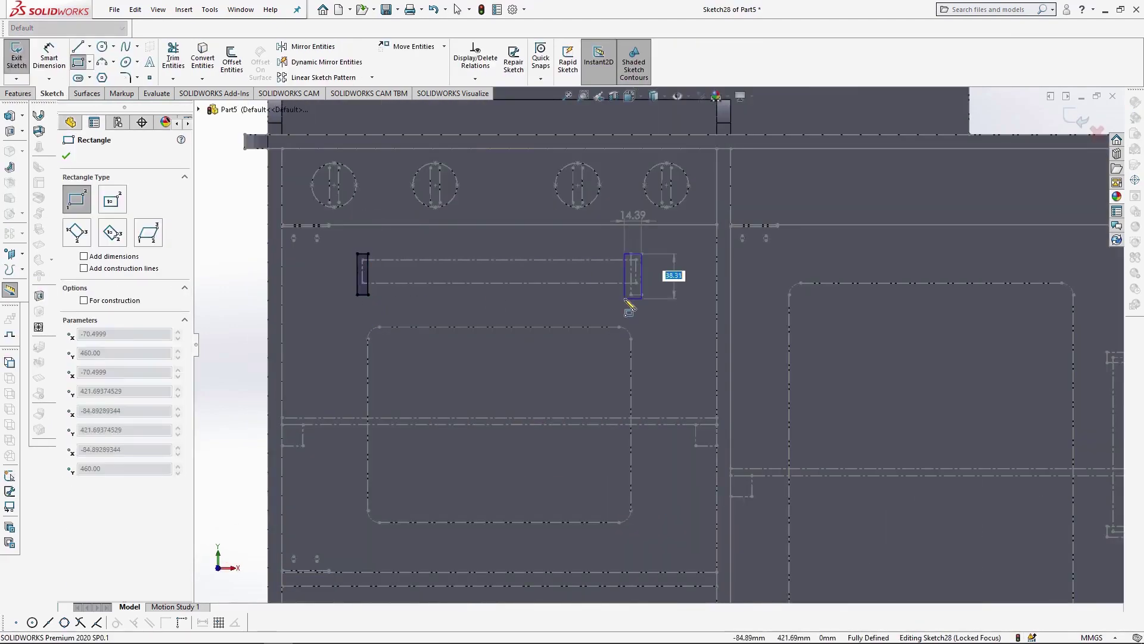
pyautogui.click(631, 293)
# - Trace the two handle-bracket rectangles, about 35 by 9 mm each, beside the cupboard door's window in the same sketch
pyautogui.scroll(3, 628, 297)
pyautogui.scroll(-3, 935, 375)
pyautogui.click(852, 271)
pyautogui.click(894, 282)
pyautogui.click(853, 447)
pyautogui.click(894, 457)
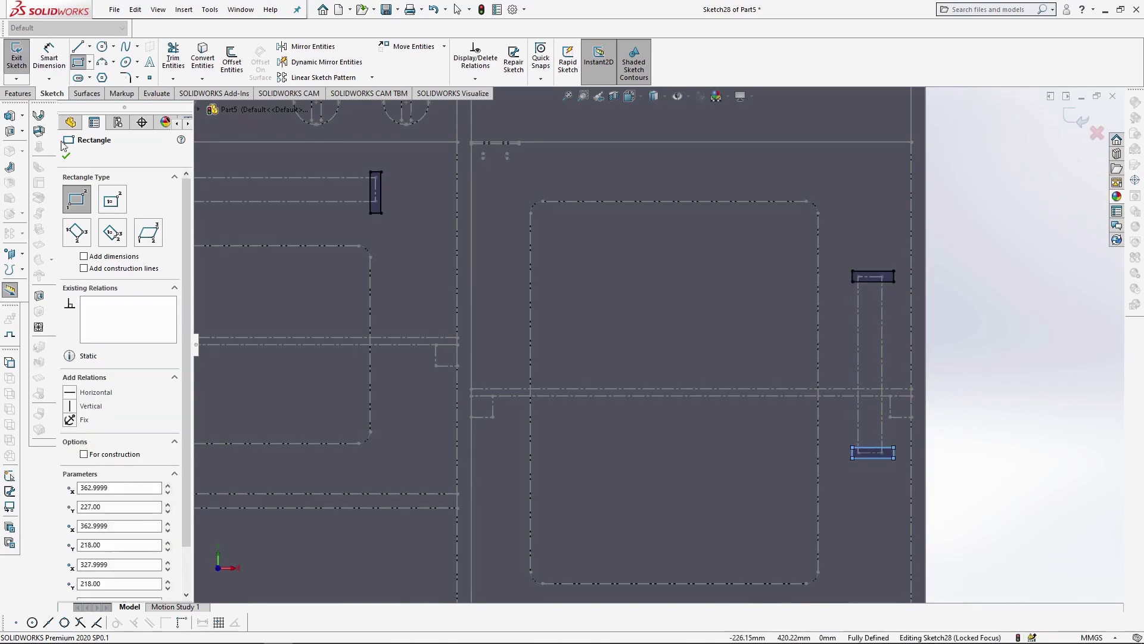
# - Extrude the four bracket rectangles 35 mm as separate bodies with merging turned off
pyautogui.click(18, 93)
pyautogui.click(21, 60)
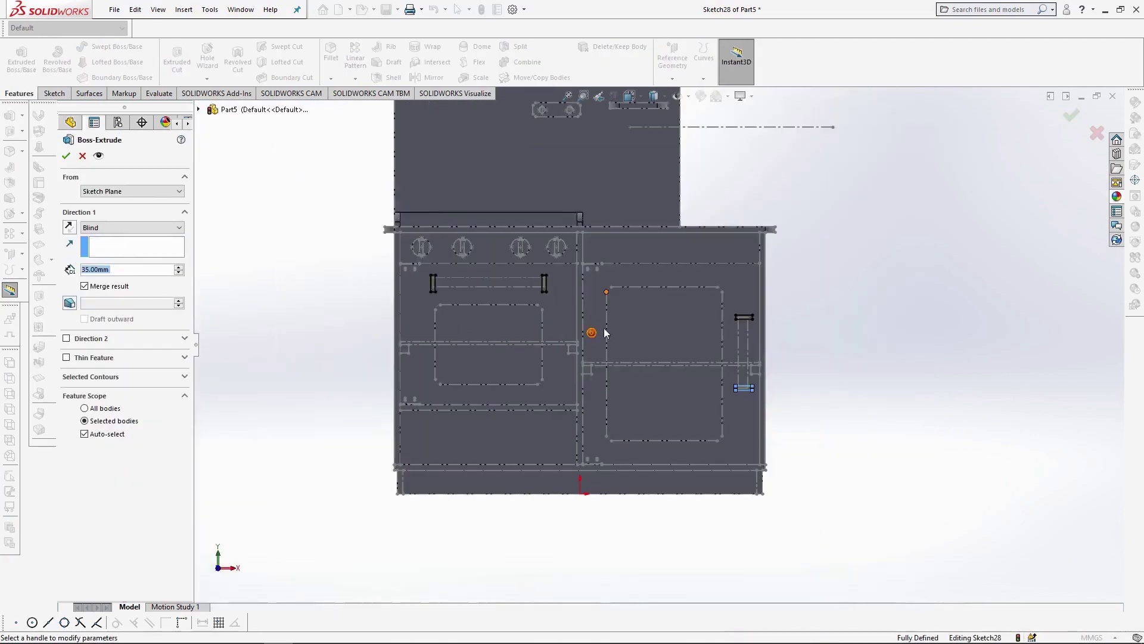
pyautogui.click(92, 271)
pyautogui.click(66, 156)
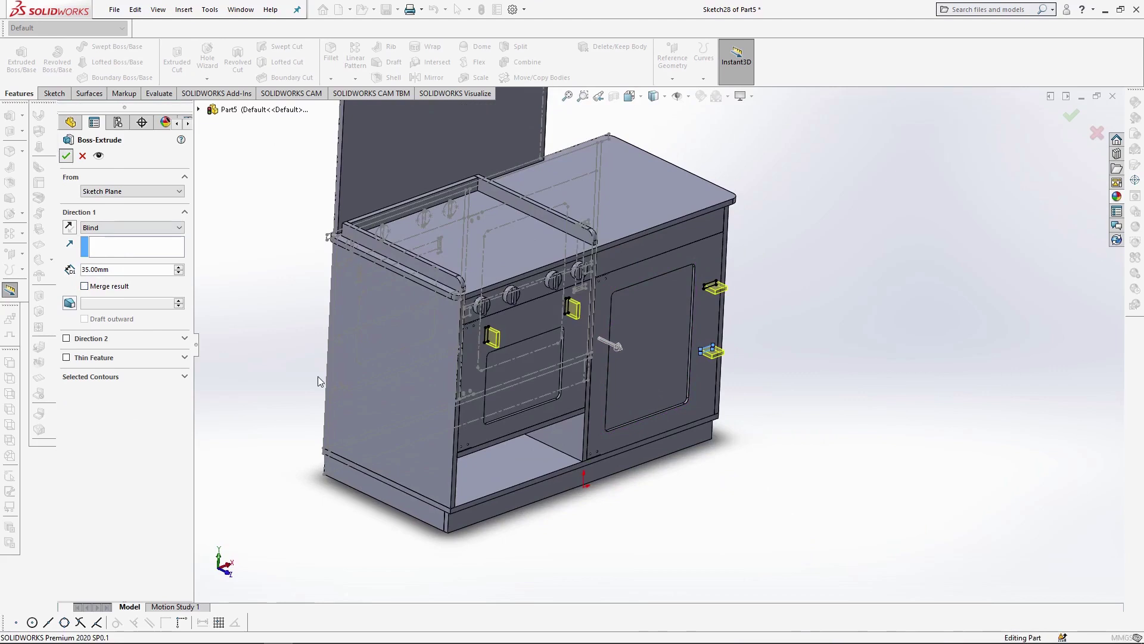
# - Round the lower outer edge of both oven door handle brackets with 20 mm fillets
pyautogui.scroll(-5, 524, 336)
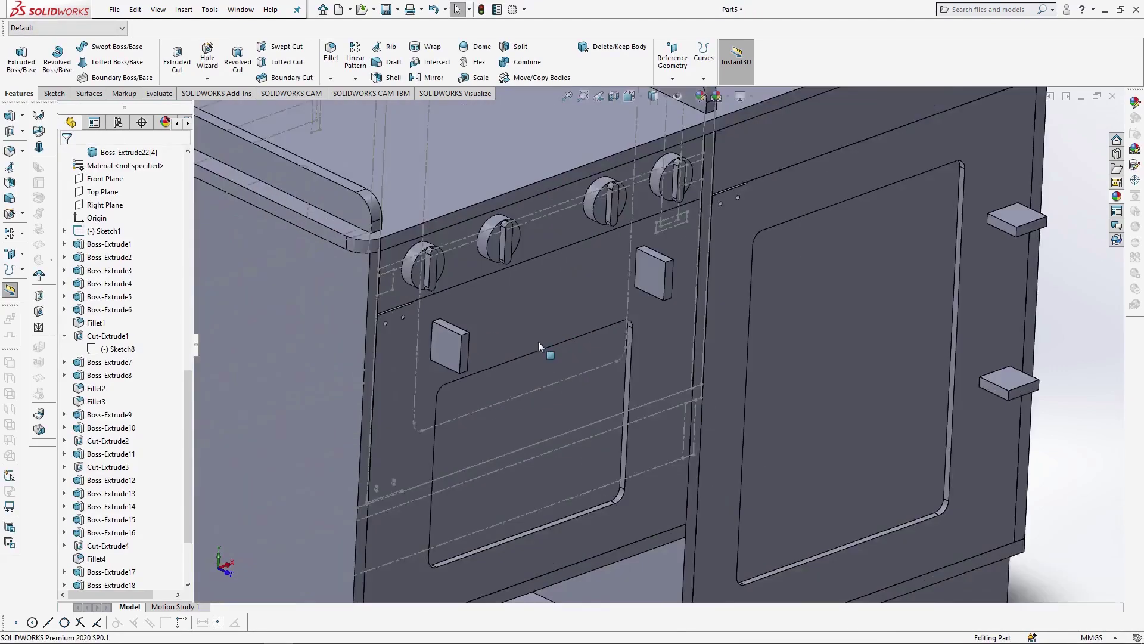
pyautogui.click(455, 378)
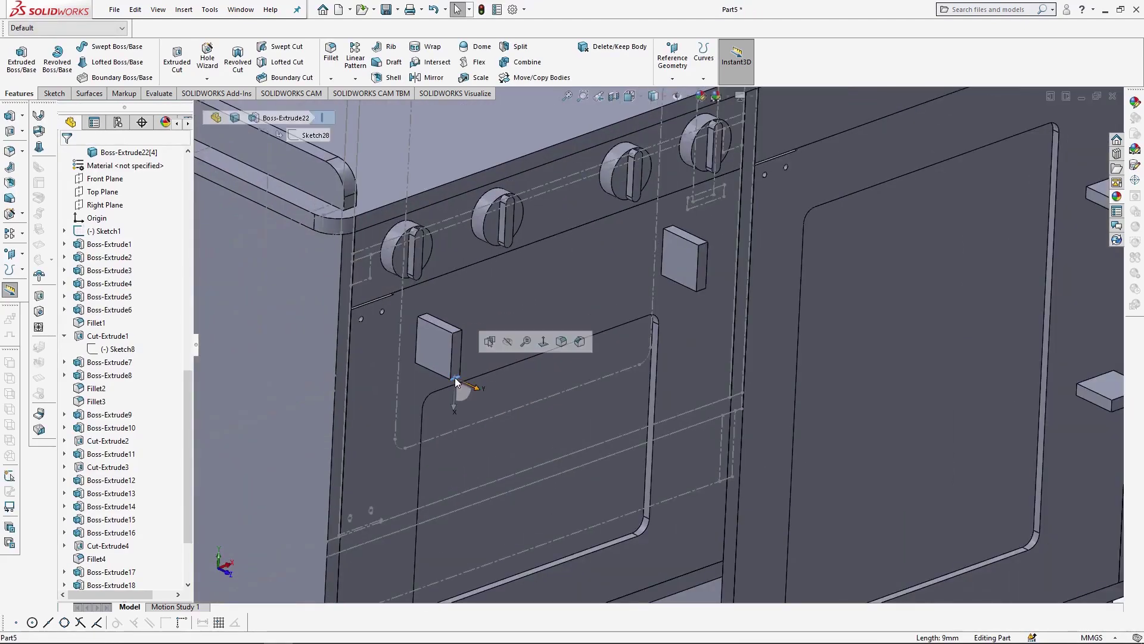
pyautogui.click(559, 341)
pyautogui.click(704, 289)
pyautogui.click(807, 252)
pyautogui.press('Return')
pyautogui.scroll(1, 961, 268)
pyautogui.scroll(-3, 987, 246)
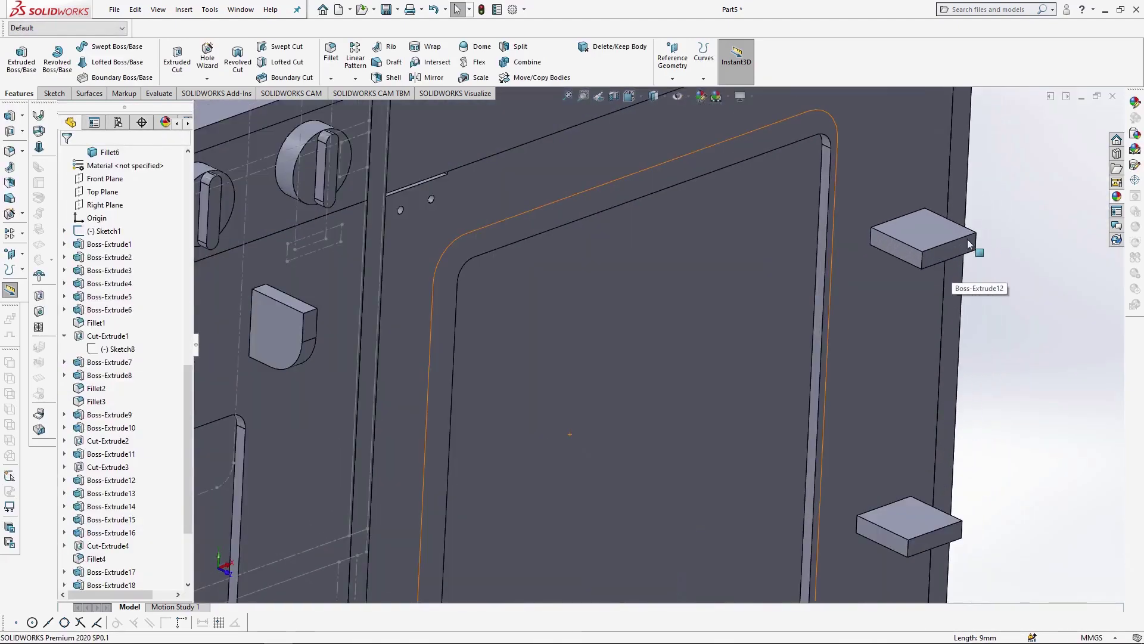
# - Round the outer edge on the door's free side of both cupboard door handle brackets with 20 mm fillets
pyautogui.click(977, 242)
pyautogui.press('Return')
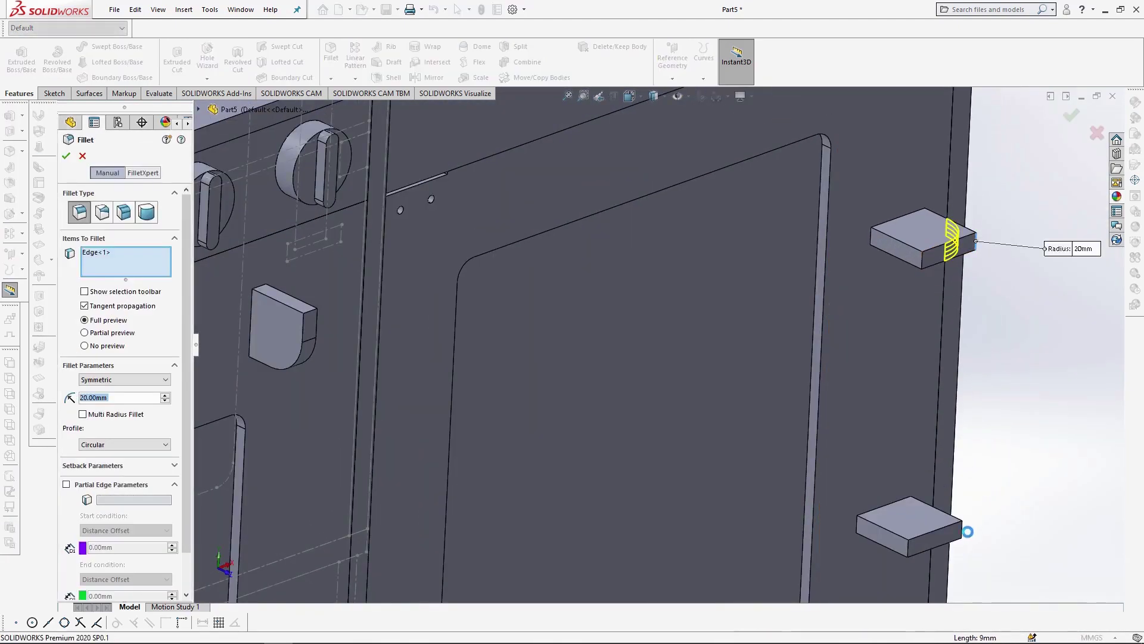
pyautogui.press('Return')
pyautogui.click(962, 532)
pyautogui.press('Return')
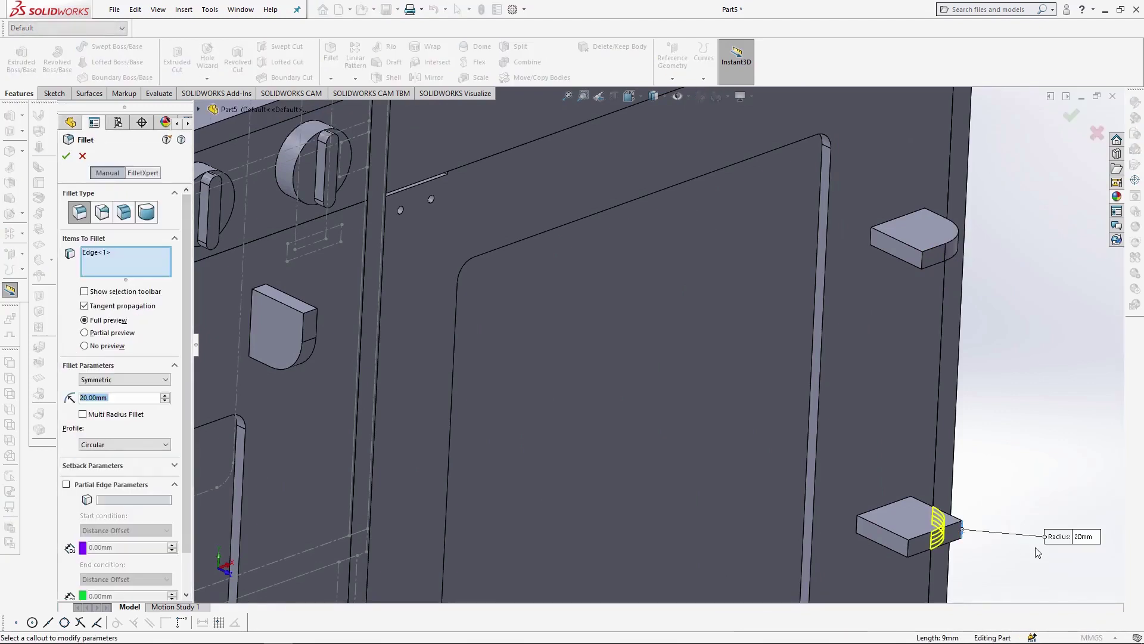
pyautogui.press('Return')
# - Round the remaining outer edges of the handle brackets with 15 mm fillets
pyautogui.click(922, 260)
pyautogui.click(1032, 225)
pyautogui.write('15')
pyautogui.press('Return')
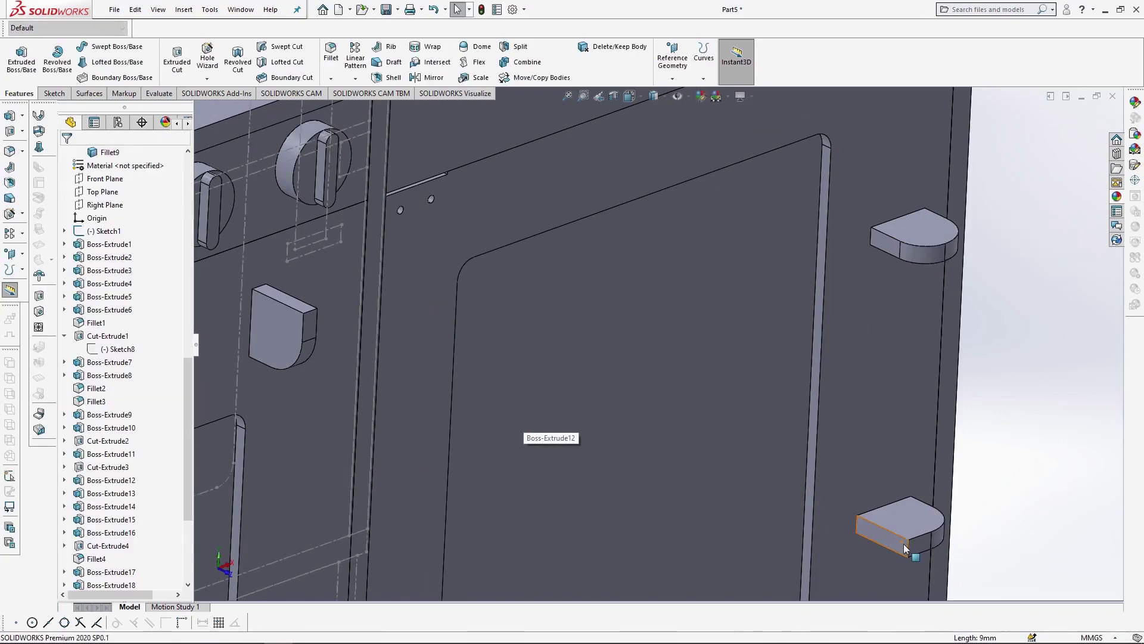
pyautogui.click(908, 547)
pyautogui.press('Return')
pyautogui.press('Return')
pyautogui.scroll(6, 908, 551)
pyautogui.scroll(-3, 592, 471)
# - Start a sketch on the inner face of the oven door's left bracket and draw a 20 mm circle centred on the upper fillet's arc
pyautogui.moveTo(775, 394); pyautogui.dragTo(679, 412, button='middle')
pyautogui.scroll(4, 827, 430)
pyautogui.scroll(-4, 660, 225)
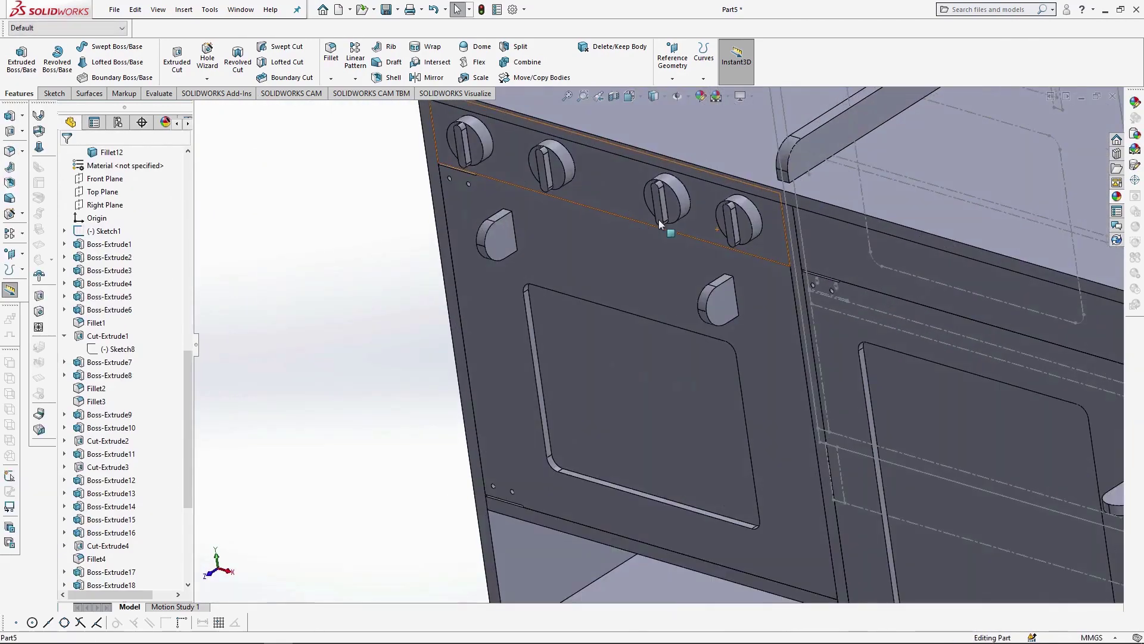
pyautogui.click(496, 239)
pyautogui.click(552, 205)
pyautogui.click(630, 96)
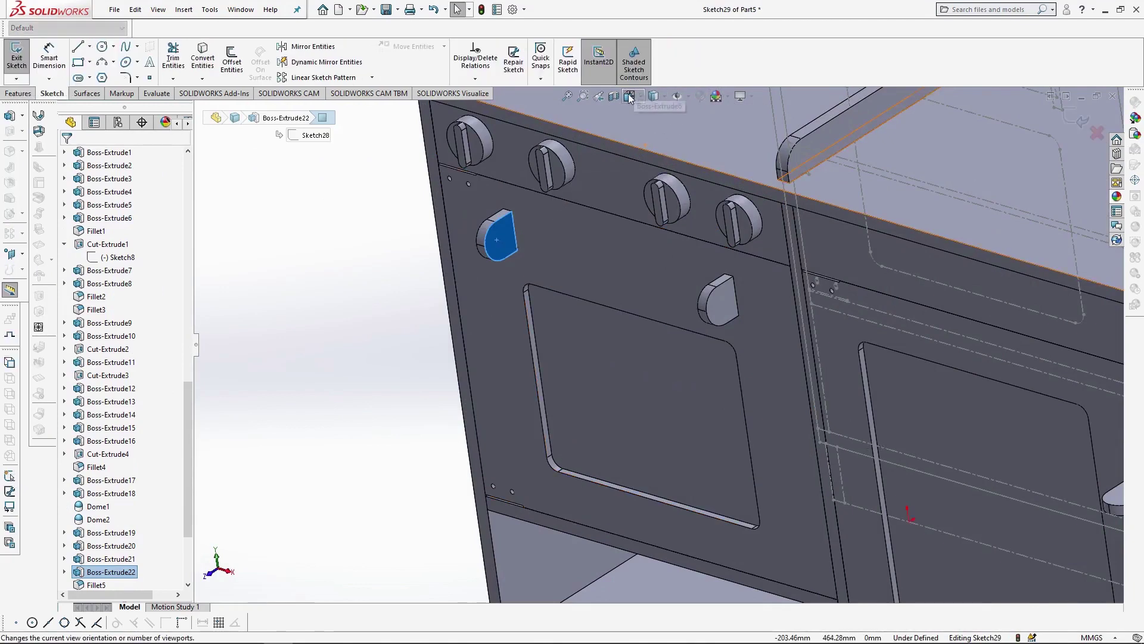
pyautogui.click(663, 146)
pyautogui.scroll(-5, 616, 324)
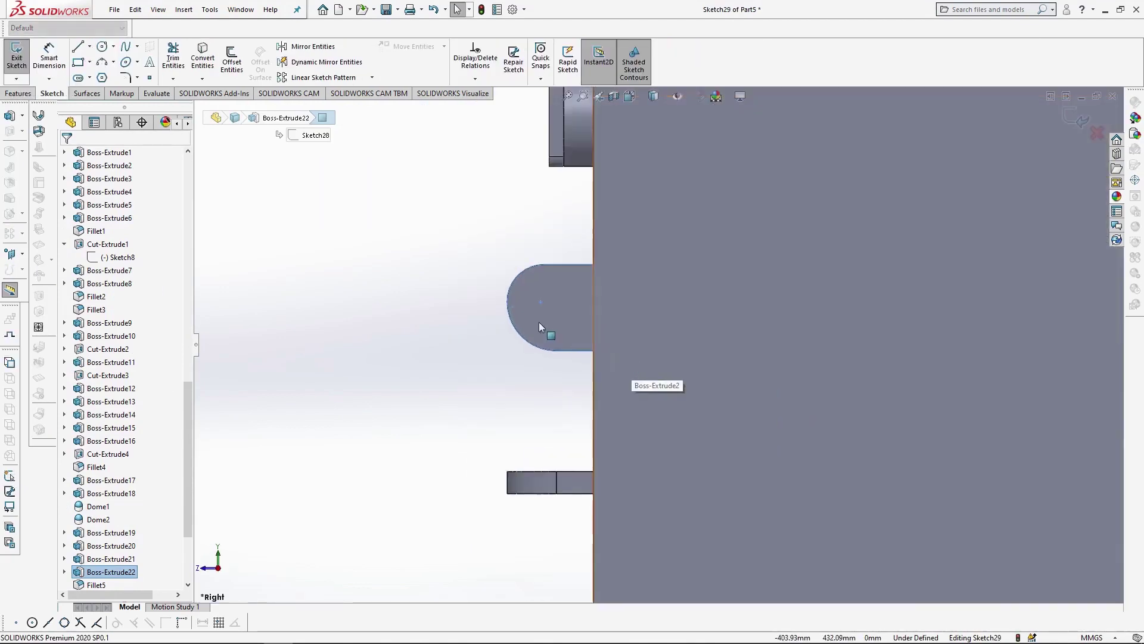
pyautogui.click(103, 48)
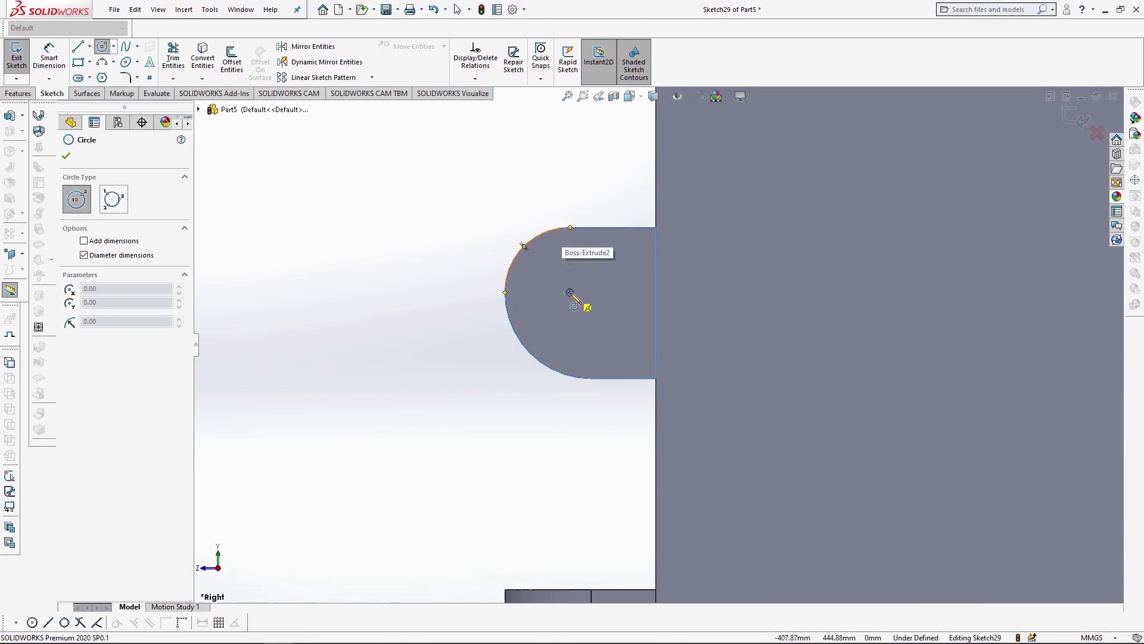
pyautogui.click(570, 292)
pyautogui.write('20')
pyautogui.press('Return')
# - Start a boss extrusion of the circle towards the opposite bracket with a depth of 234 mm, and check its ends from the front
pyautogui.moveTo(596, 260); pyautogui.dragTo(525, 307, button='middle')
pyautogui.click(19, 94)
pyautogui.click(21, 59)
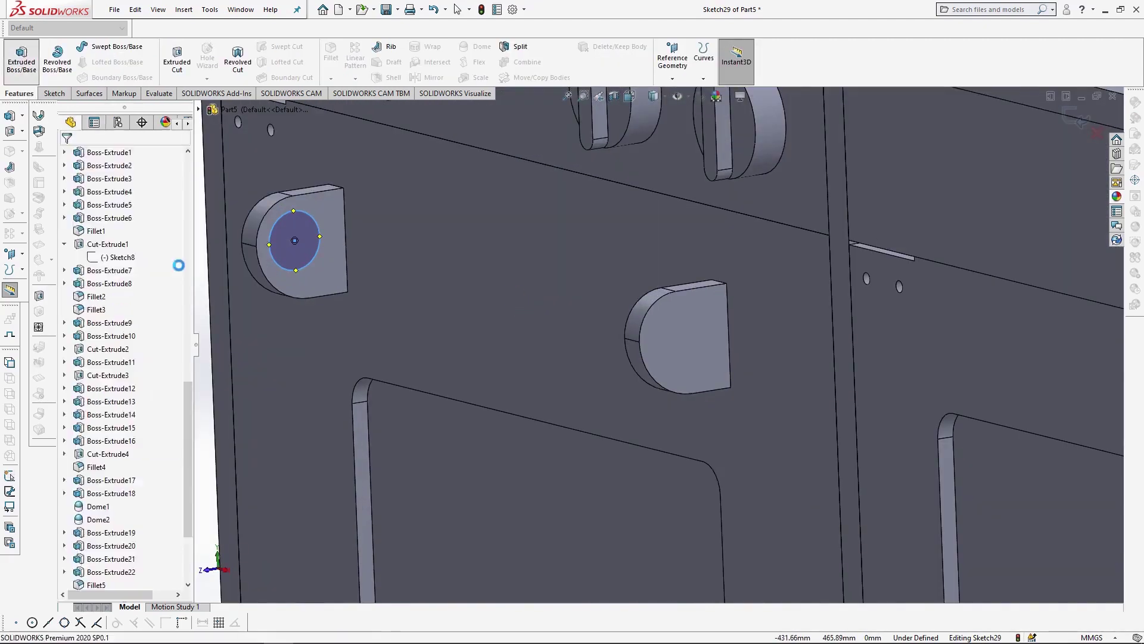
pyautogui.write('234')
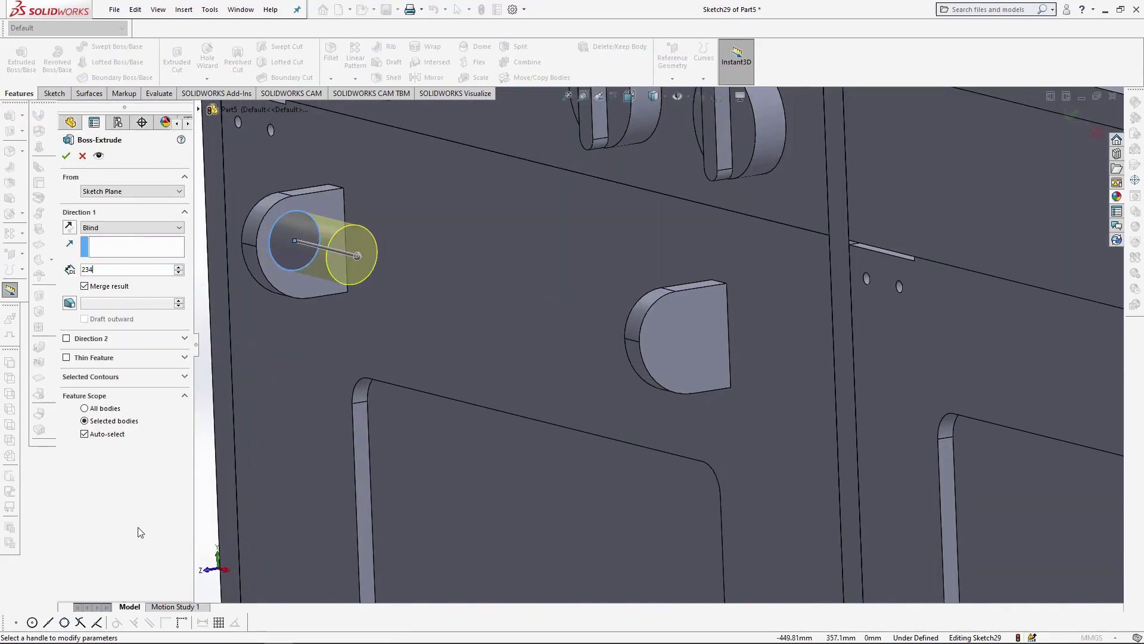
pyautogui.press('Return')
pyautogui.click(629, 96)
pyautogui.click(649, 159)
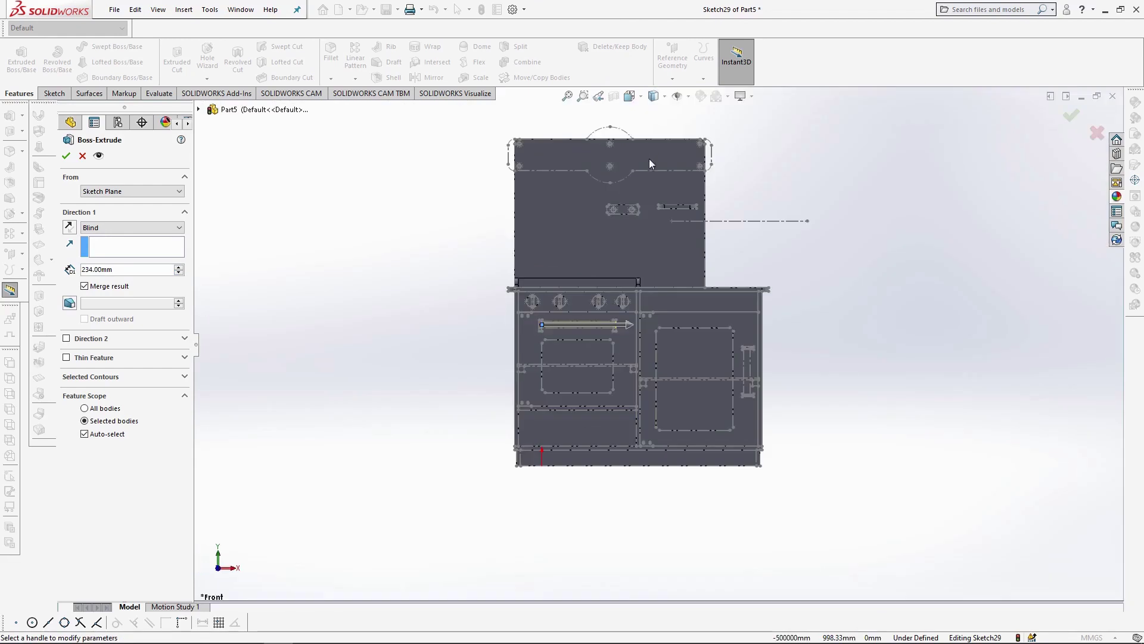
pyautogui.scroll(-8, 592, 327)
pyautogui.scroll(-2, 703, 301)
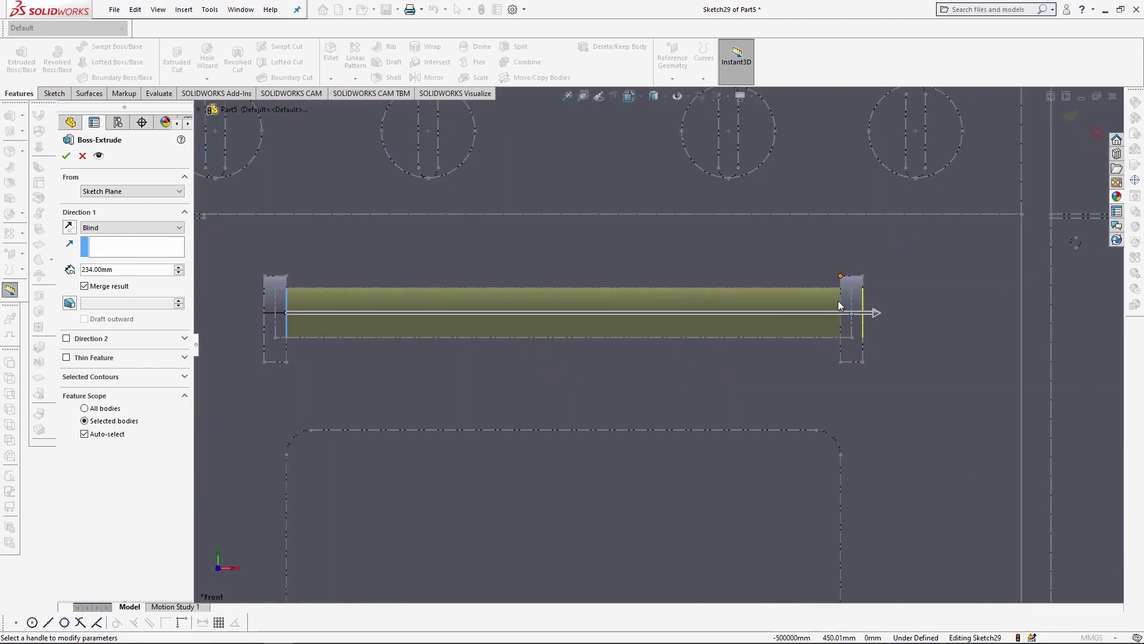
# - Start the rod extrusion from a reversed 4.5 mm offset and create it as a separate body
pyautogui.click(109, 191)
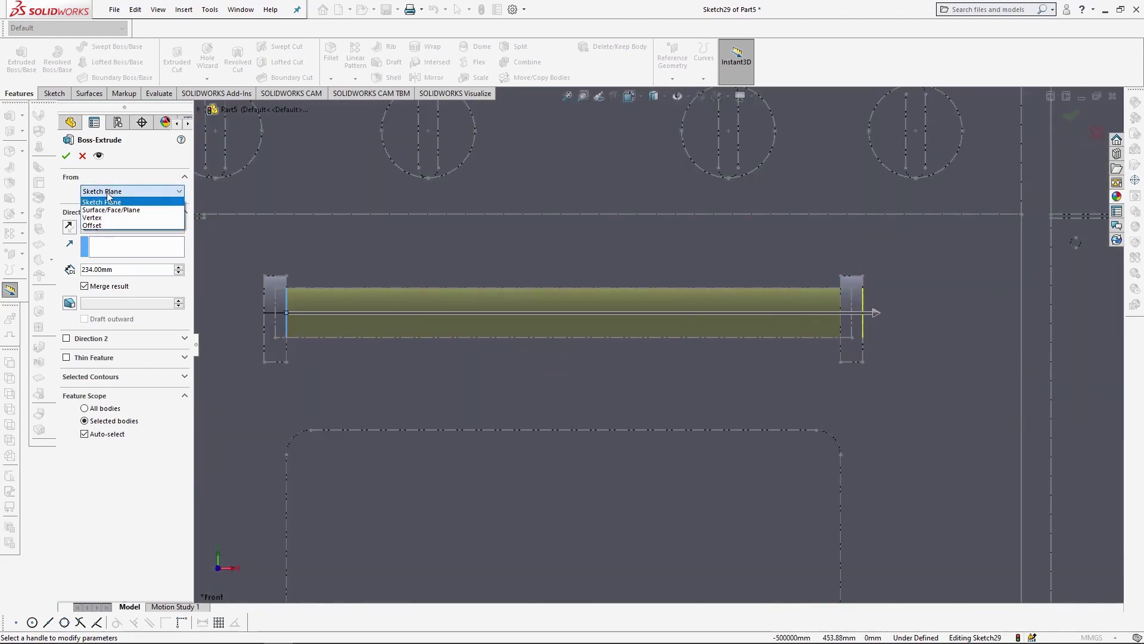
pyautogui.click(105, 227)
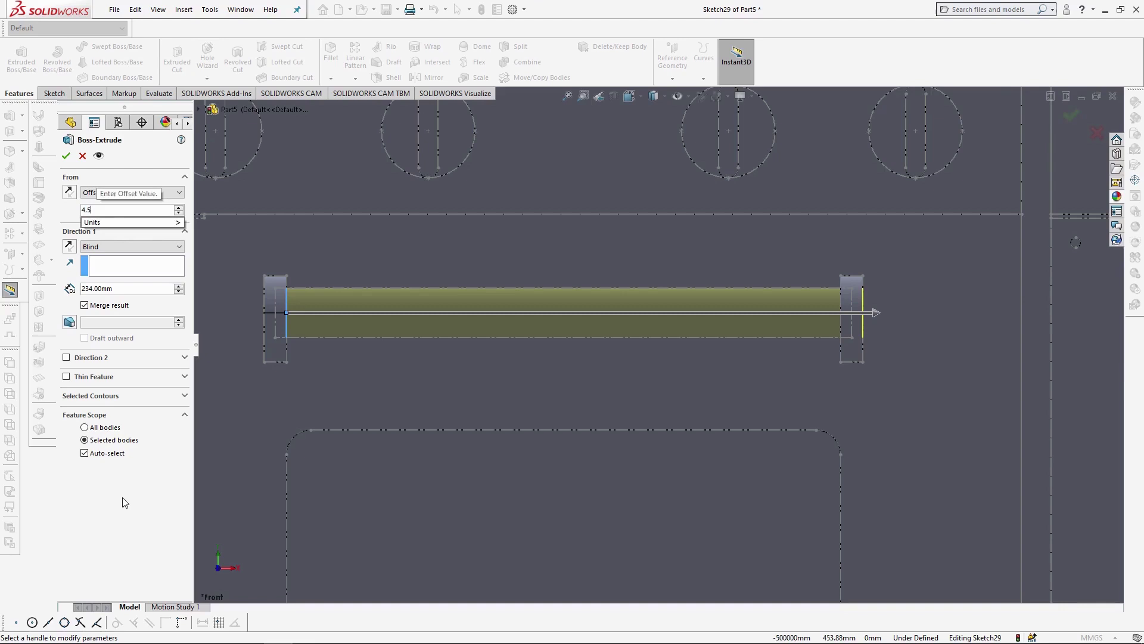
pyautogui.write('4.5')
pyautogui.press('Return')
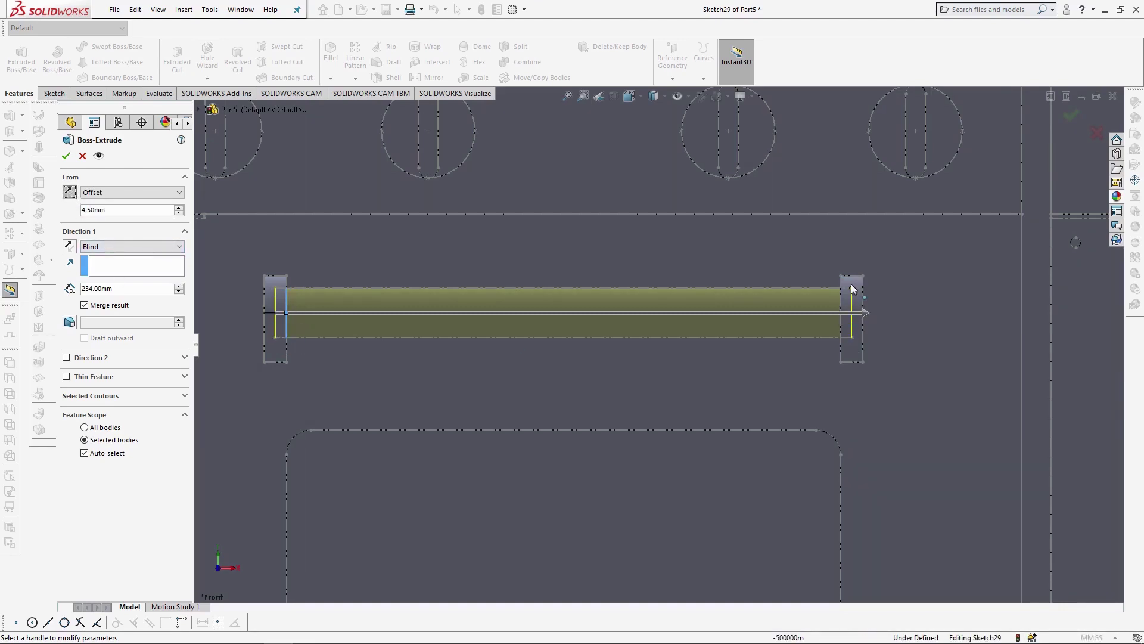
pyautogui.click(85, 305)
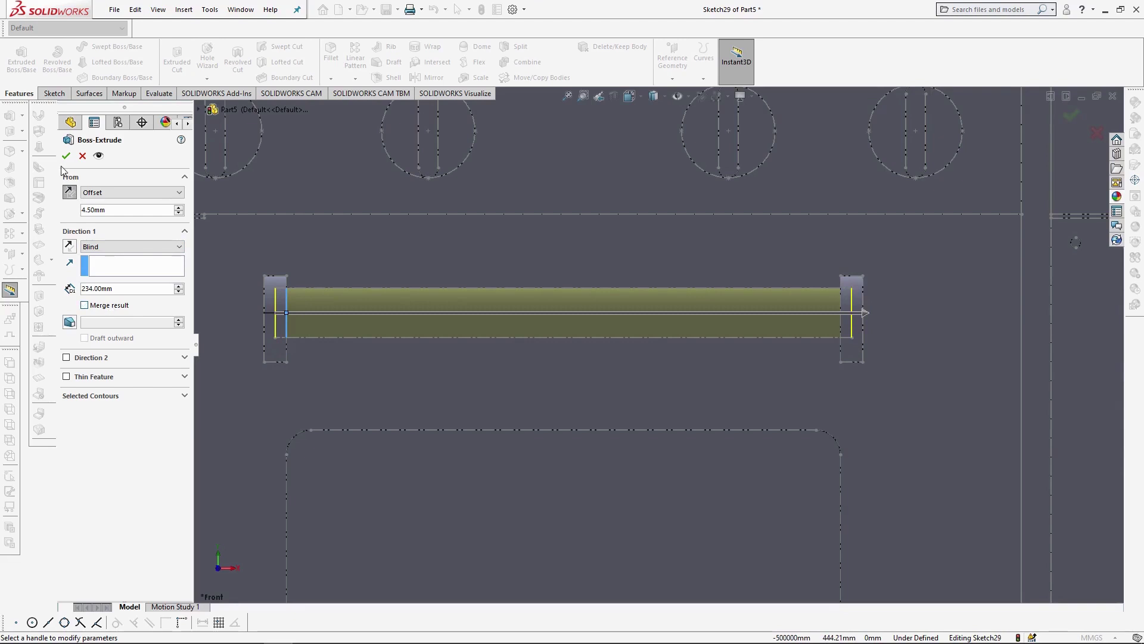
pyautogui.press('Return')
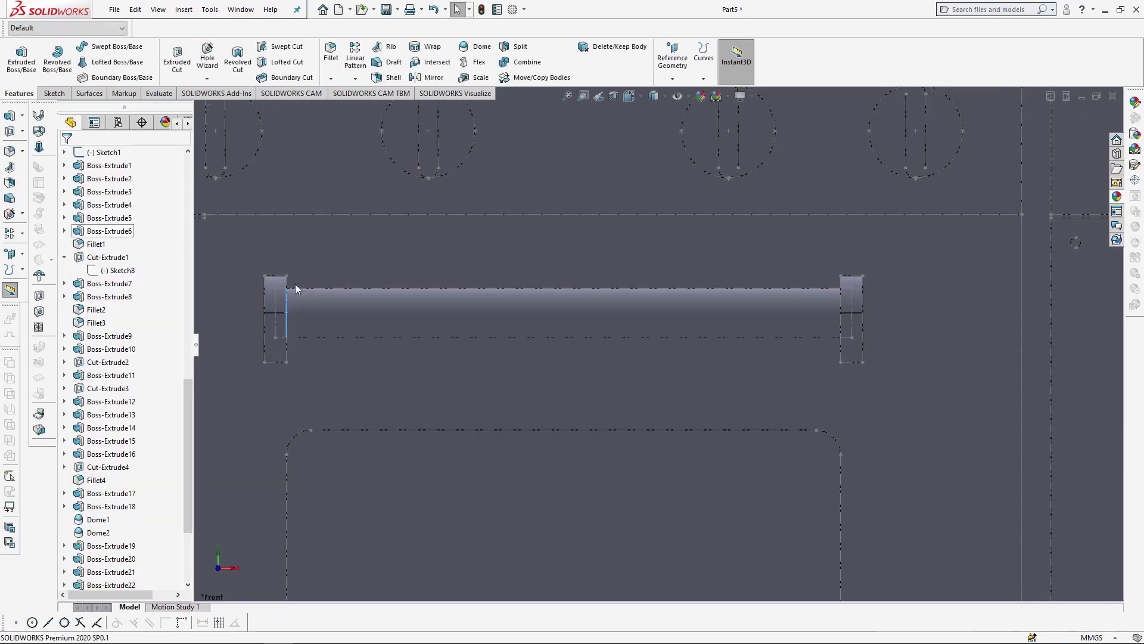
# - Start a sketch on the inner face of the oven door's left handle bracket and convert the rod's circle into it
pyautogui.scroll(3, 478, 335)
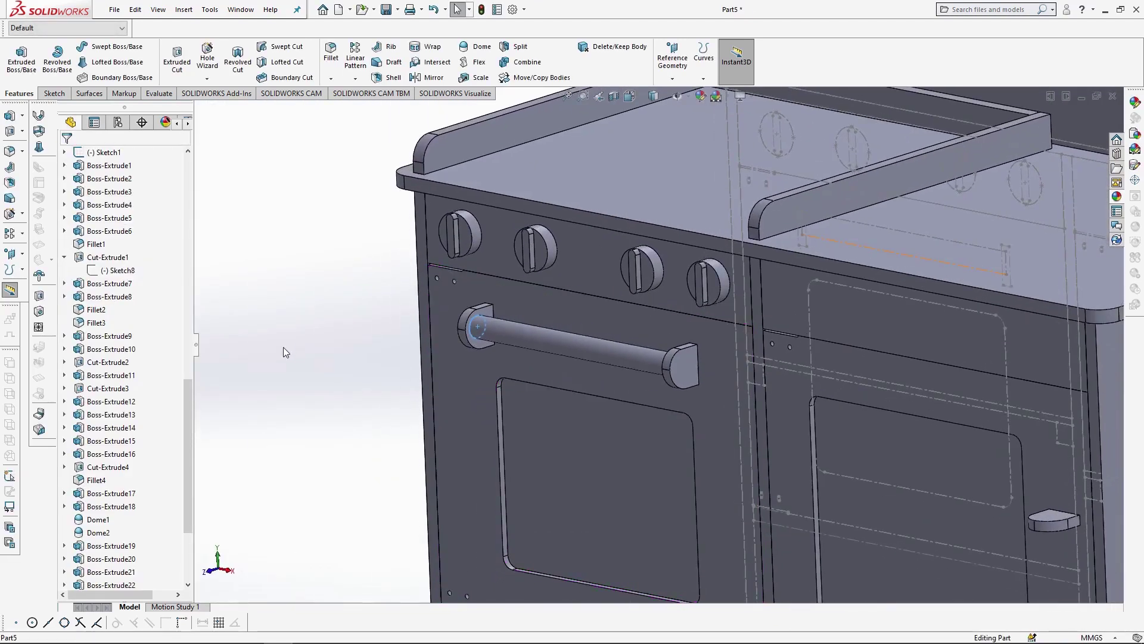
pyautogui.scroll(-5, 466, 385)
pyautogui.click(373, 385)
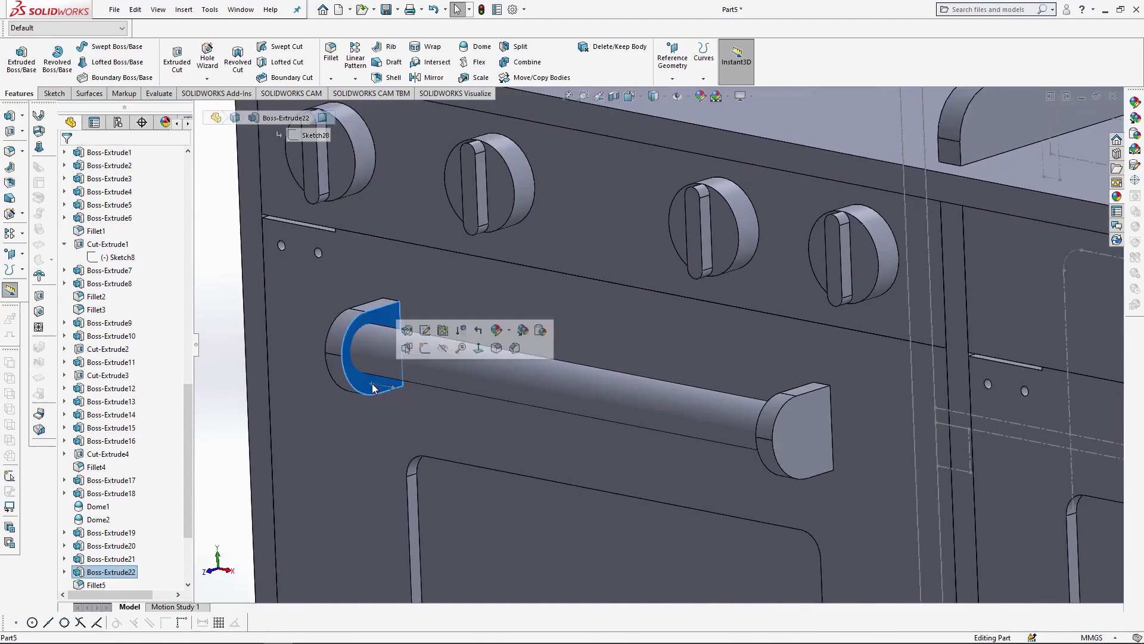
pyautogui.click(424, 352)
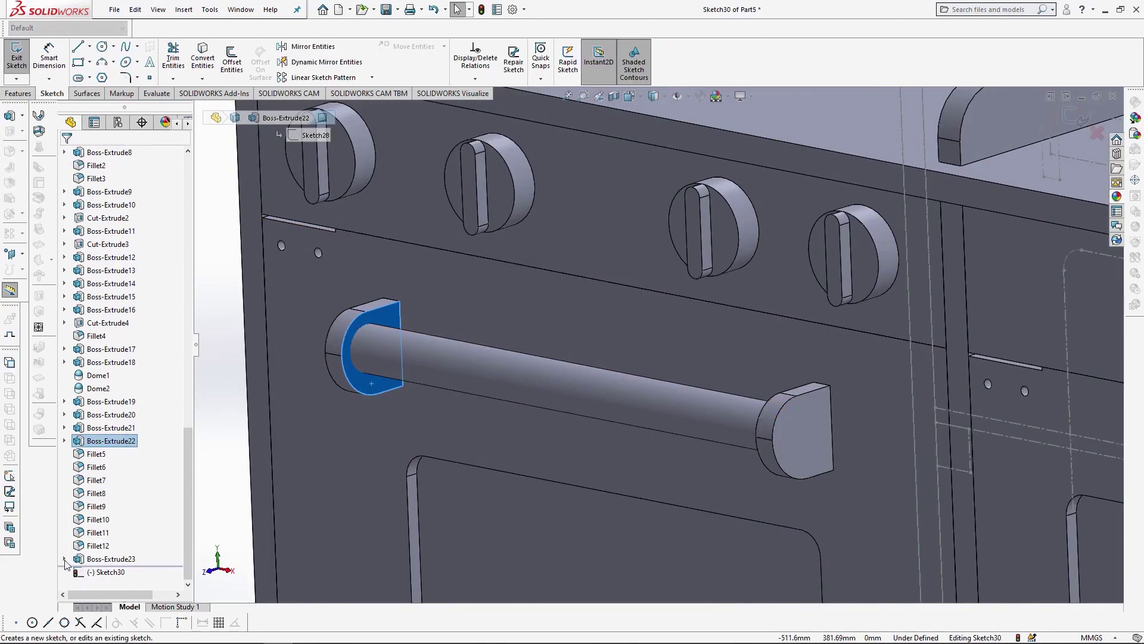
pyautogui.click(65, 558)
pyautogui.click(119, 571)
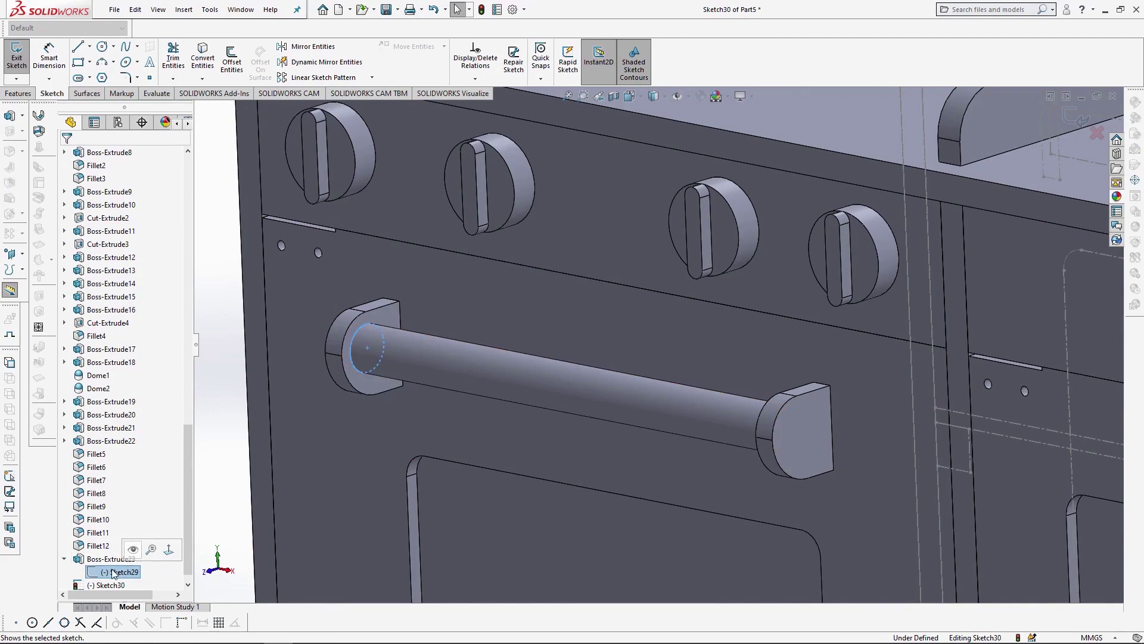
pyautogui.click(202, 54)
# - Start a cut extrusion of the circle towards the opposite bracket, 234 mm deep, from a reversed 4.5 mm offset
pyautogui.click(18, 93)
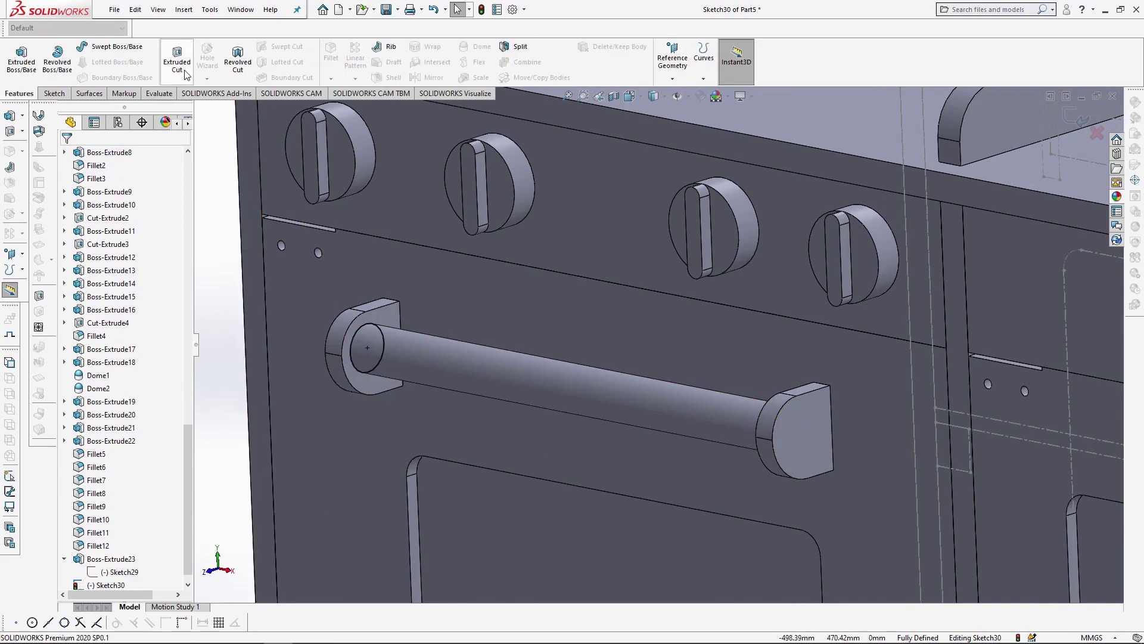
pyautogui.click(179, 65)
pyautogui.click(68, 227)
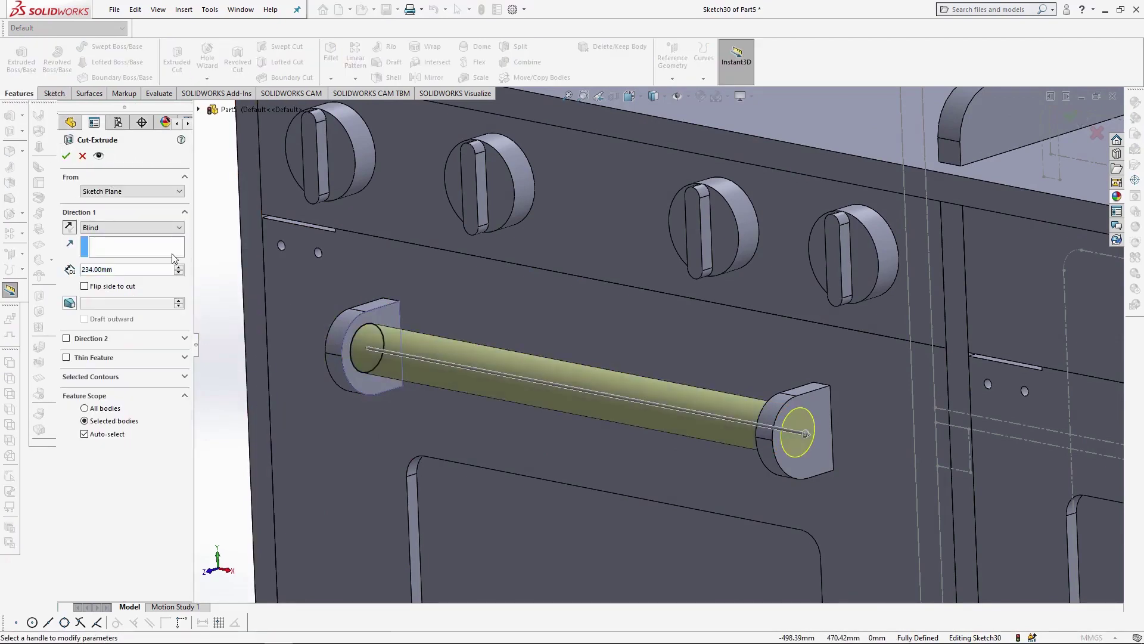
pyautogui.click(118, 192)
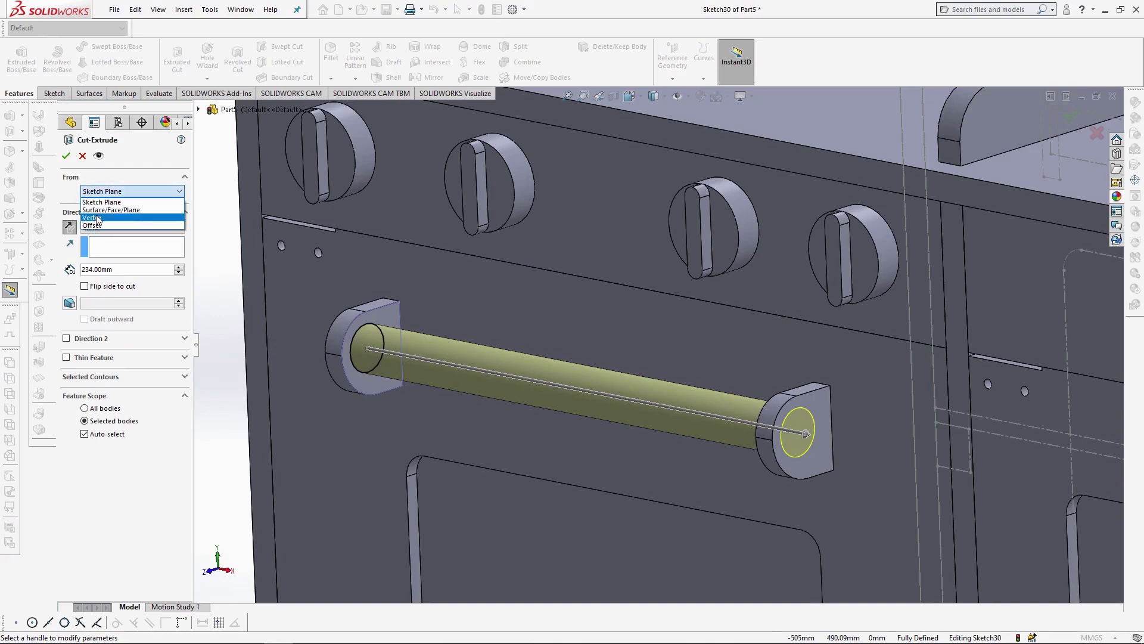
pyautogui.click(100, 226)
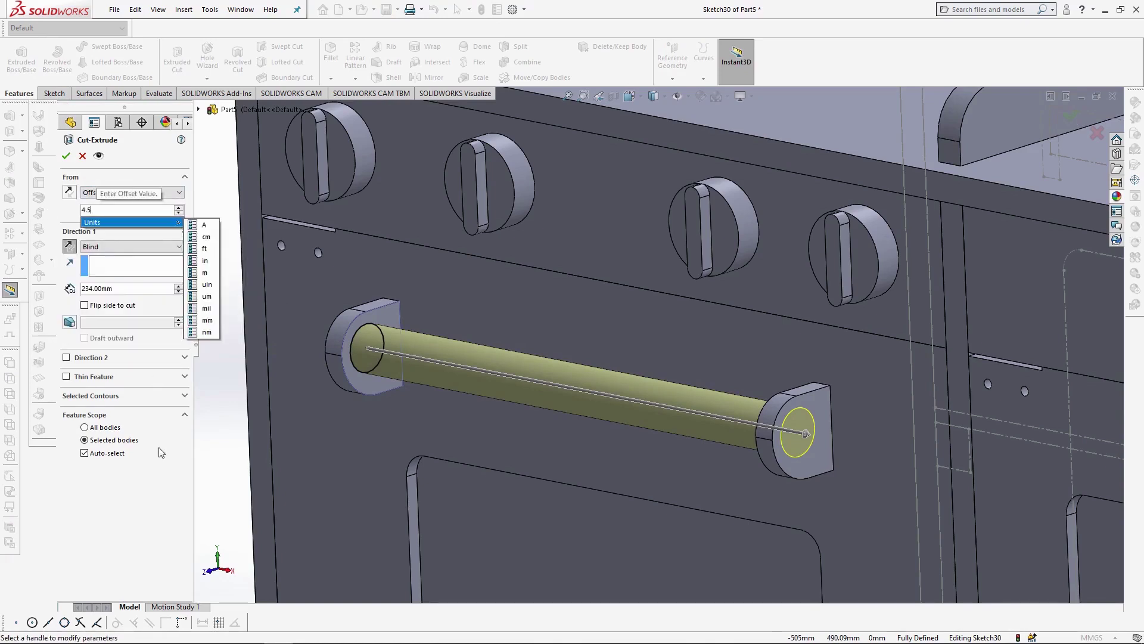
pyautogui.click(70, 191)
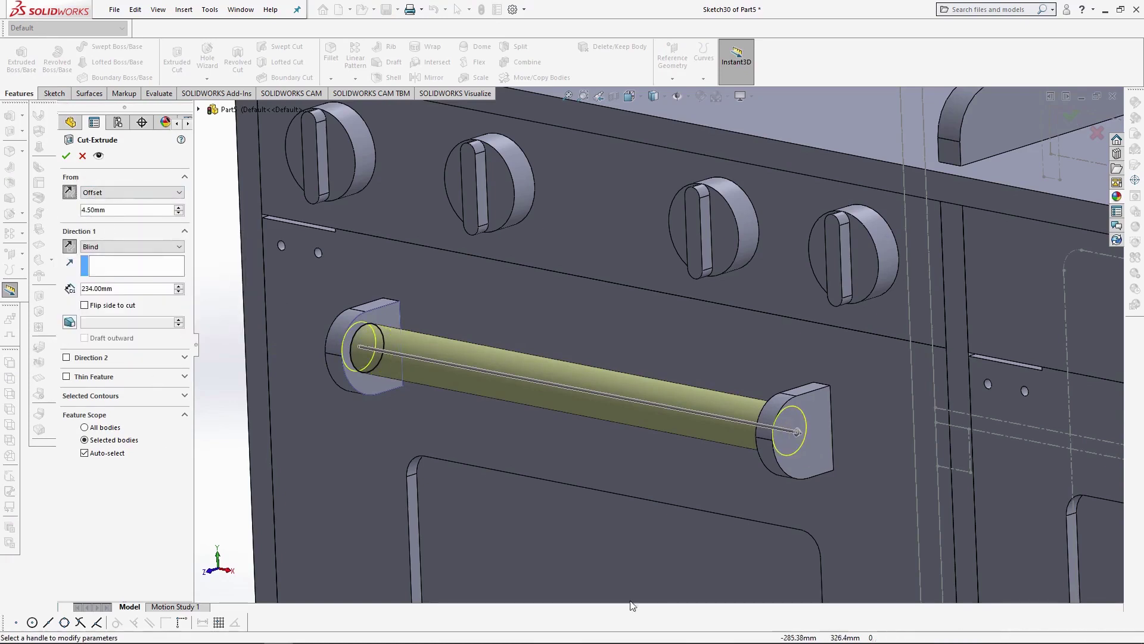
# - Limit the cut to the oven handle's two bracket bodies and create it
pyautogui.click(117, 440)
pyautogui.click(353, 386)
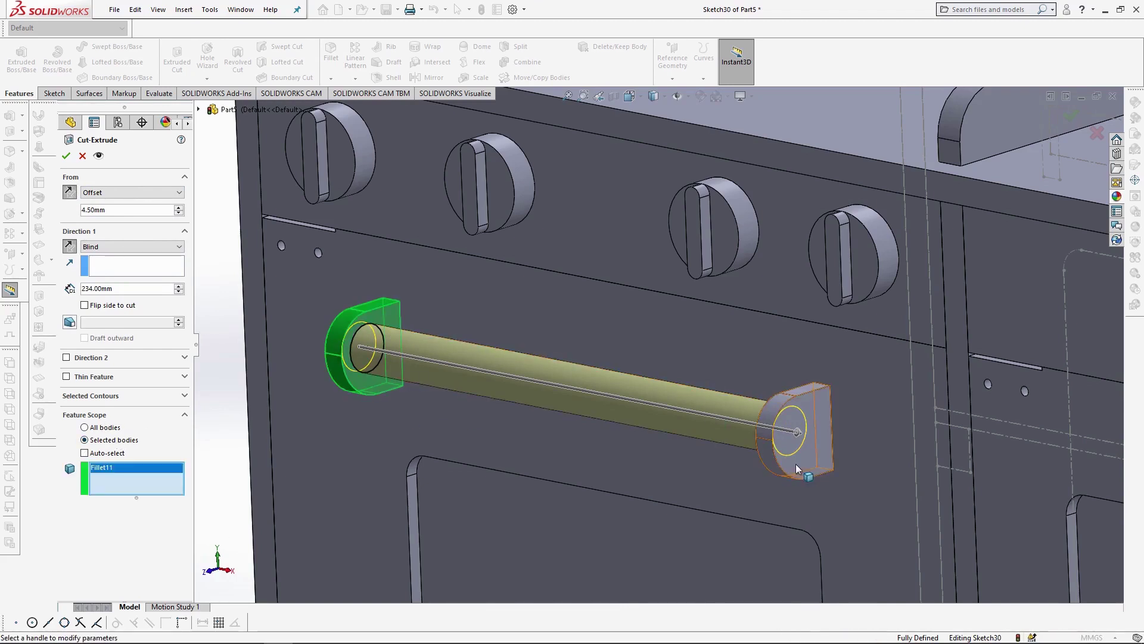
pyautogui.click(793, 465)
pyautogui.press('Return')
# - Hide the oven handle's rod body to inspect the bracket recesses, and show it again
pyautogui.moveTo(391, 401); pyautogui.dragTo(412, 393, button='middle')
pyautogui.click(430, 349)
pyautogui.click(484, 325)
pyautogui.scroll(11, 103, 223)
pyautogui.click(117, 336)
pyautogui.click(120, 319)
pyautogui.scroll(6, 754, 428)
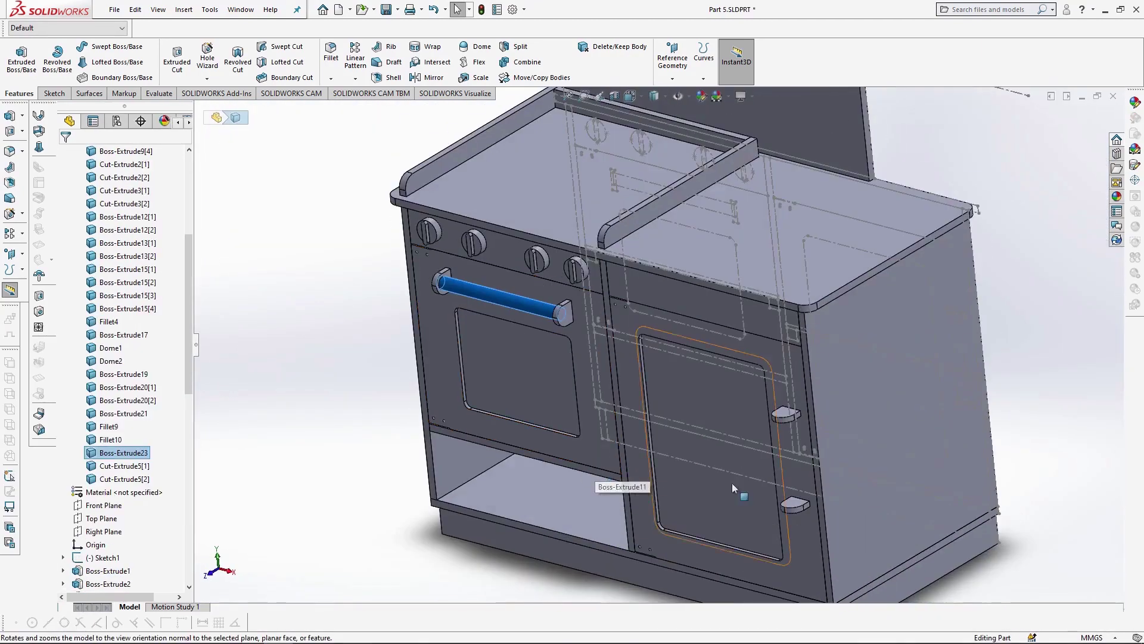
# - Start a sketch on the inner face of the cabinet door's lower handle bracket and draw the circular rod profile
pyautogui.click(794, 501)
pyautogui.click(827, 470)
pyautogui.click(632, 96)
pyautogui.click(677, 142)
pyautogui.scroll(-5, 683, 316)
pyautogui.click(102, 47)
pyautogui.click(613, 404)
pyautogui.click(615, 428)
# - Extrude the circle 149 mm towards the upper bracket from a reversed 4.5 mm offset, as a separate body
pyautogui.click(18, 93)
pyautogui.click(21, 59)
pyautogui.click(632, 96)
pyautogui.click(648, 126)
pyautogui.scroll(8, 770, 367)
pyautogui.click(131, 189)
pyautogui.click(102, 225)
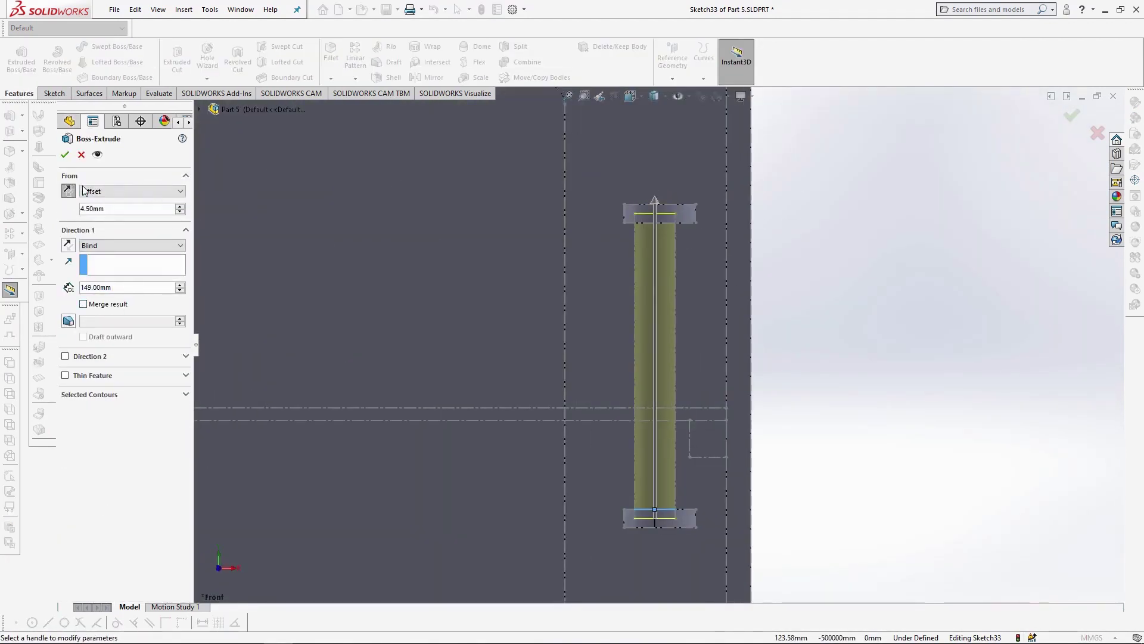
pyautogui.click(65, 155)
# - Start a sketch on the lower bracket's inner face and convert the vertical rod's circle into it
pyautogui.moveTo(696, 473); pyautogui.dragTo(695, 496, button='middle')
pyautogui.click(682, 512)
pyautogui.click(736, 479)
pyautogui.scroll(-3, 103, 554)
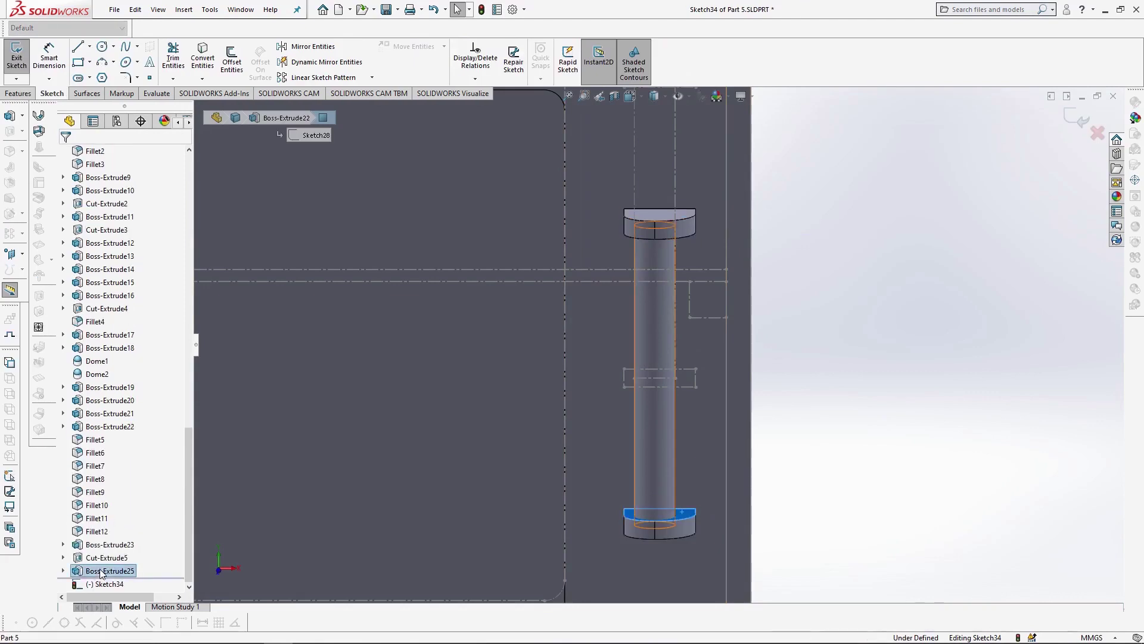
pyautogui.click(64, 571)
pyautogui.click(105, 584)
pyautogui.click(202, 57)
# - Start a cut extrusion of the converted circle towards the upper bracket, 149 mm deep, from a reversed 4.5 mm offset
pyautogui.click(18, 93)
pyautogui.click(178, 60)
pyautogui.click(68, 226)
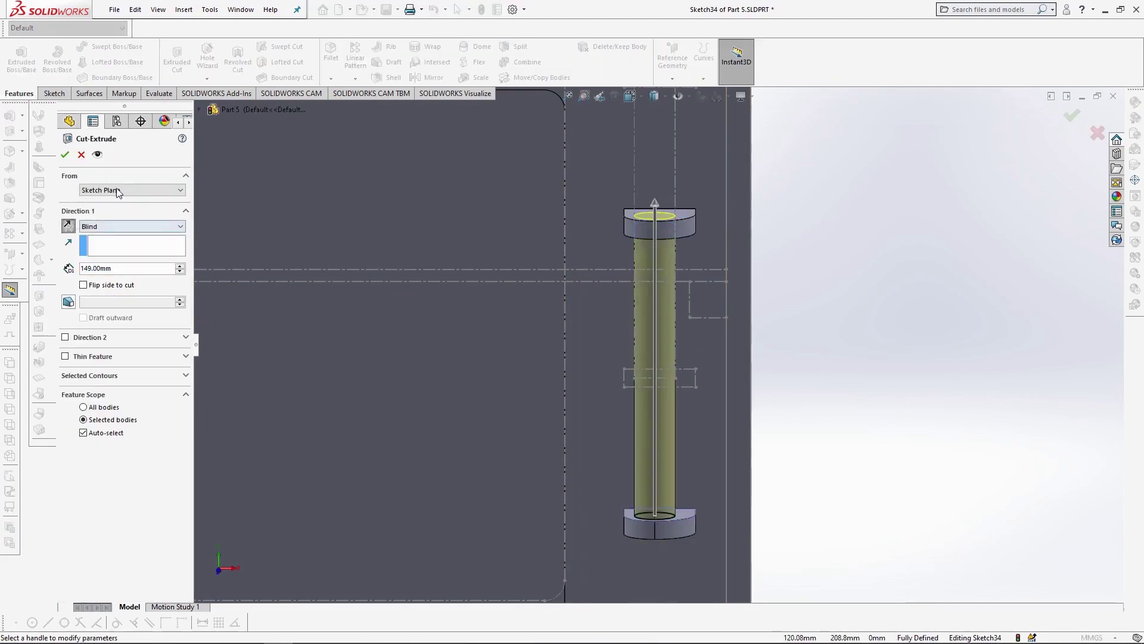
pyautogui.click(118, 191)
pyautogui.click(101, 225)
pyautogui.doubleClick(110, 209)
pyautogui.write('4.5')
pyautogui.click(69, 191)
# - Restrict the cut to the vertical handle's upper and lower bracket bodies and create it
pyautogui.click(106, 452)
pyautogui.click(663, 231)
pyautogui.click(663, 530)
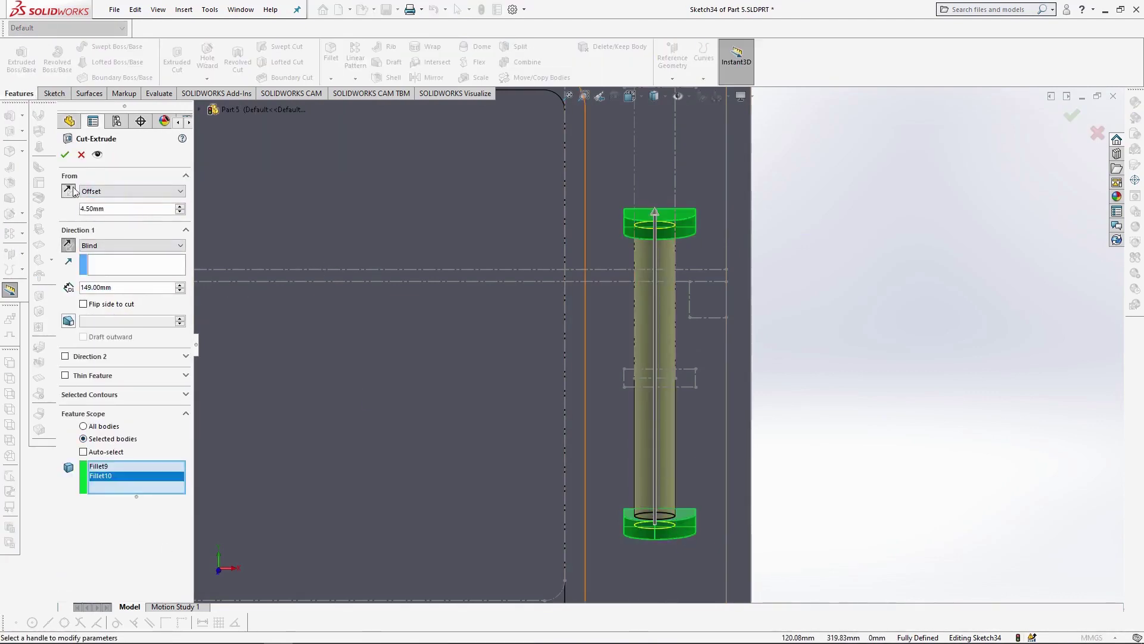
pyautogui.click(65, 155)
# - Start a sketch on the back panel's front face and draw six circles over the guide circles along its upper part
pyautogui.click(630, 96)
pyautogui.click(647, 142)
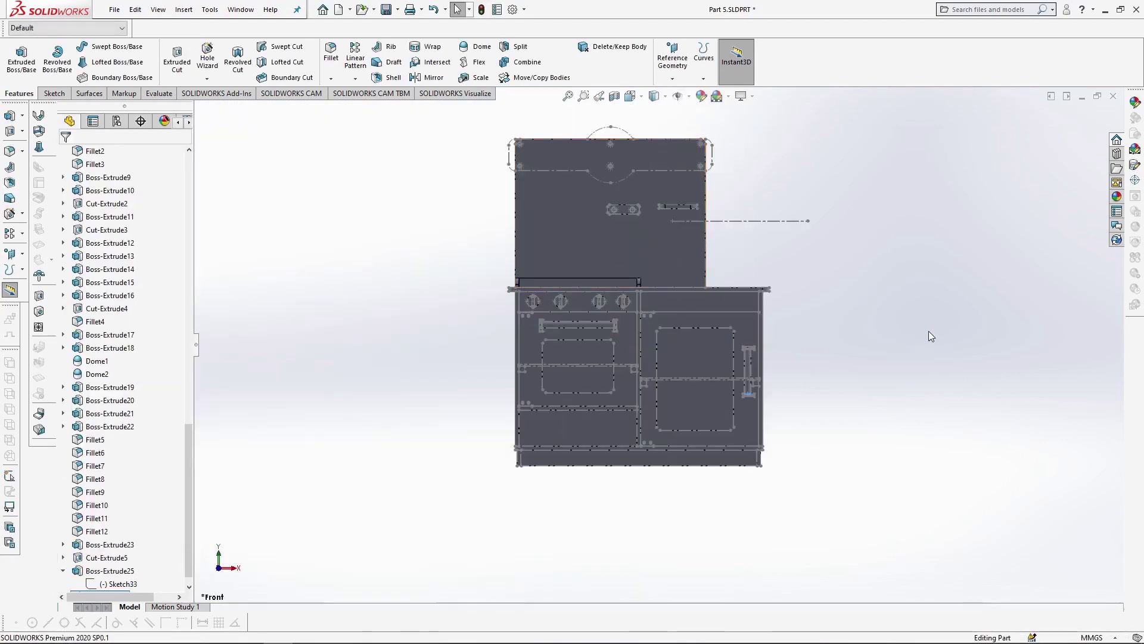
pyautogui.click(569, 173)
pyautogui.click(519, 160)
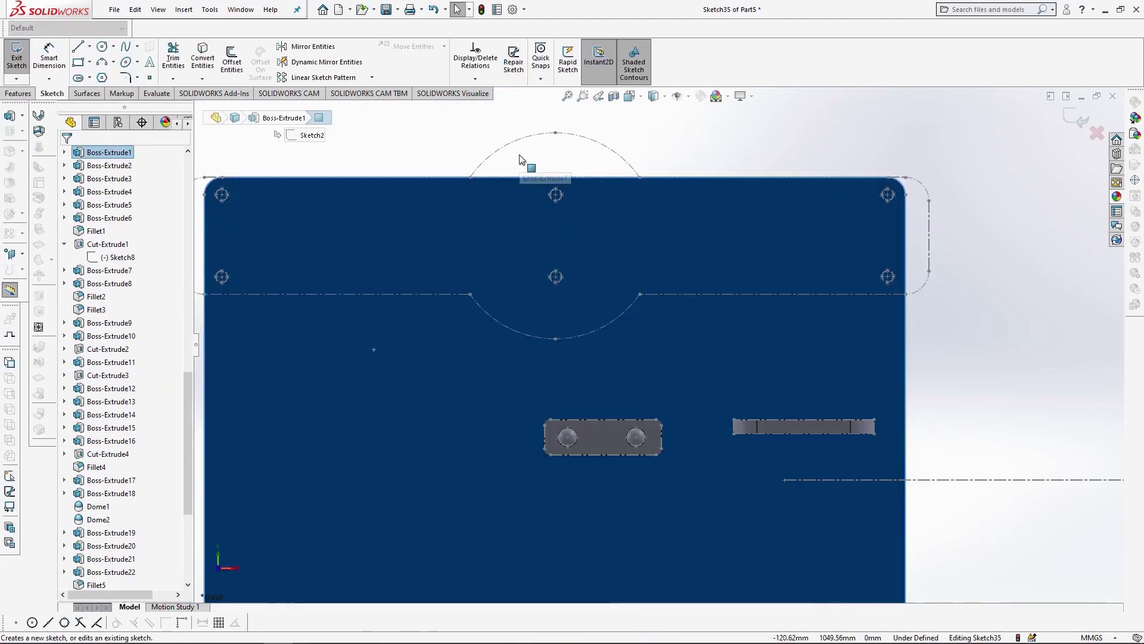
pyautogui.scroll(-1, 465, 215)
pyautogui.scroll(1, 363, 280)
pyautogui.scroll(-1, 358, 285)
pyautogui.click(103, 47)
pyautogui.scroll(-1, 327, 256)
pyautogui.click(330, 252)
pyautogui.click(330, 243)
pyautogui.click(331, 372)
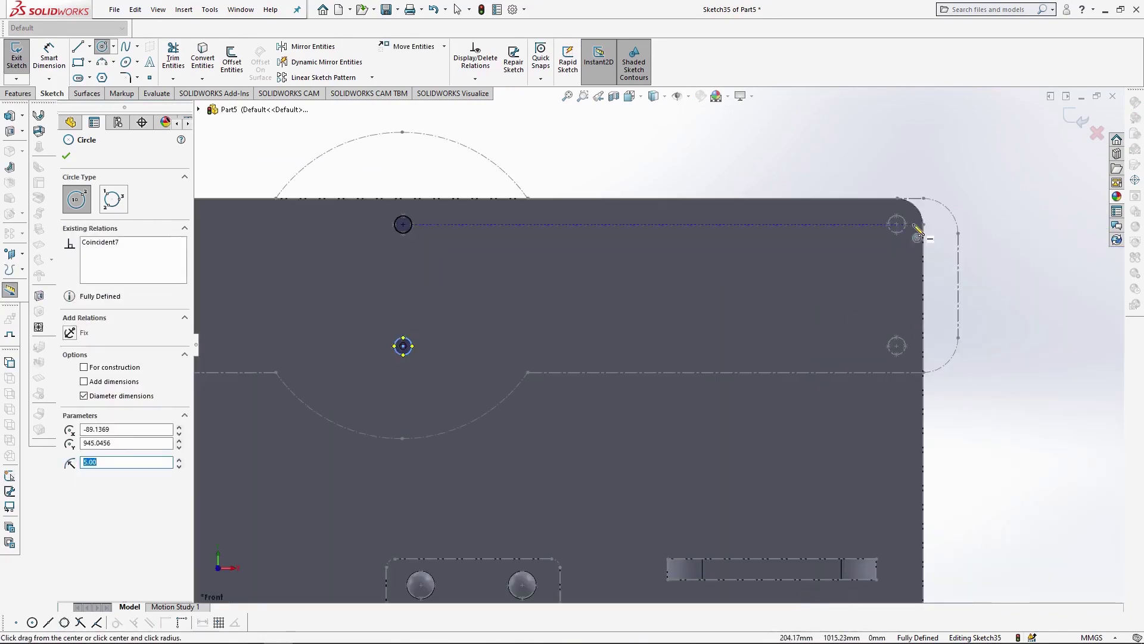
pyautogui.scroll(3, 378, 274)
pyautogui.press('Escape')
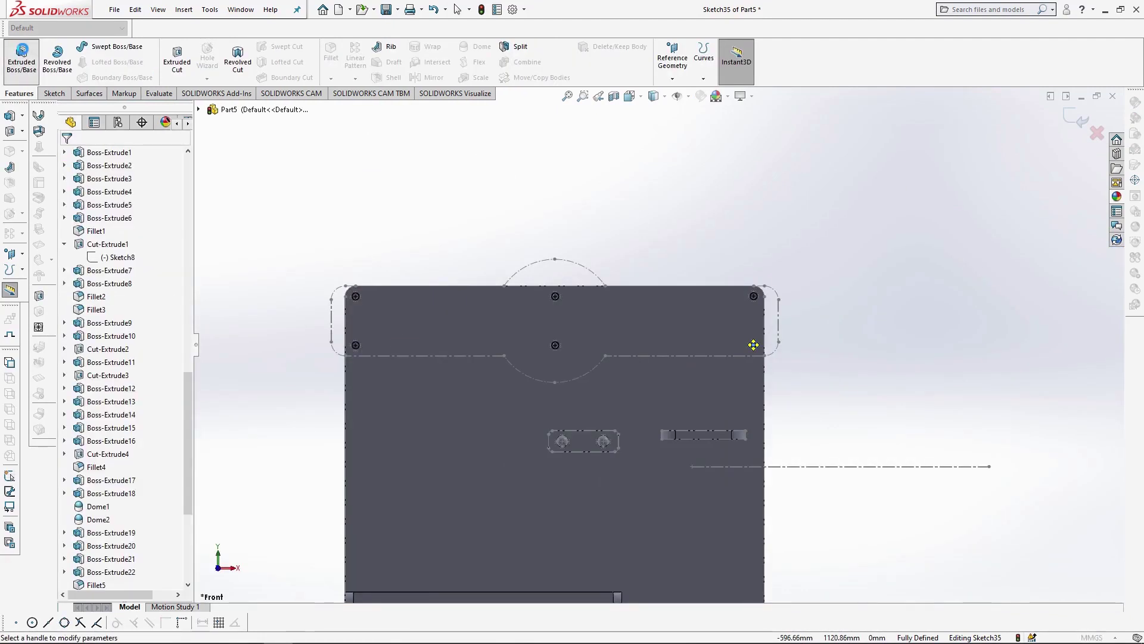
# - Extrude the six circles 30 mm forward from the back panel as spacer pegs
pyautogui.click(22, 56)
pyautogui.write('30')
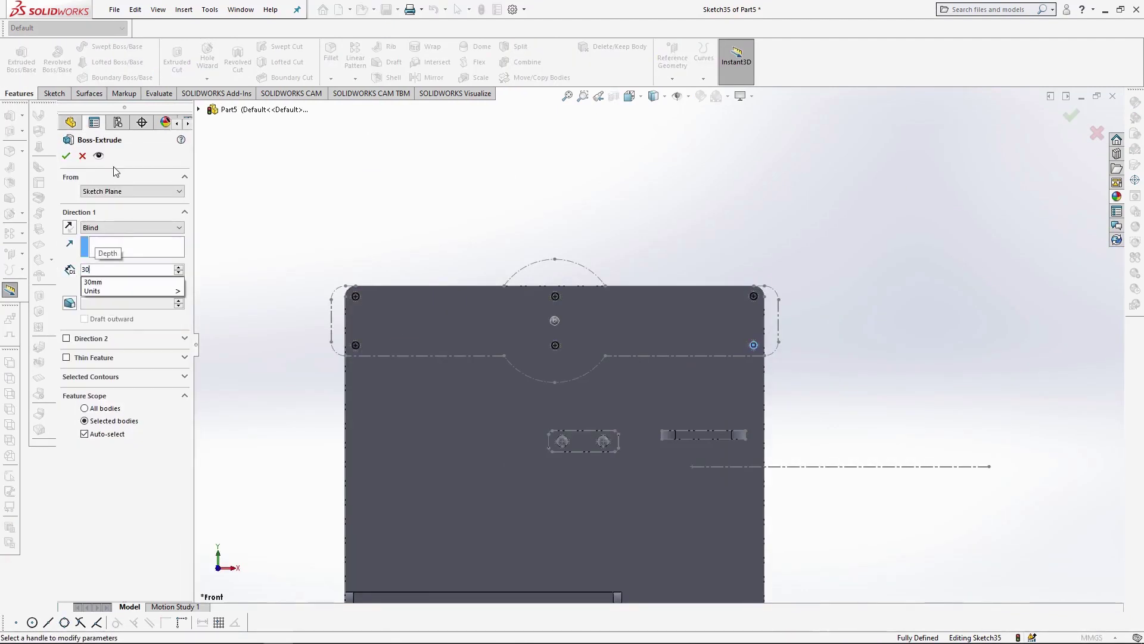
pyautogui.press('Return')
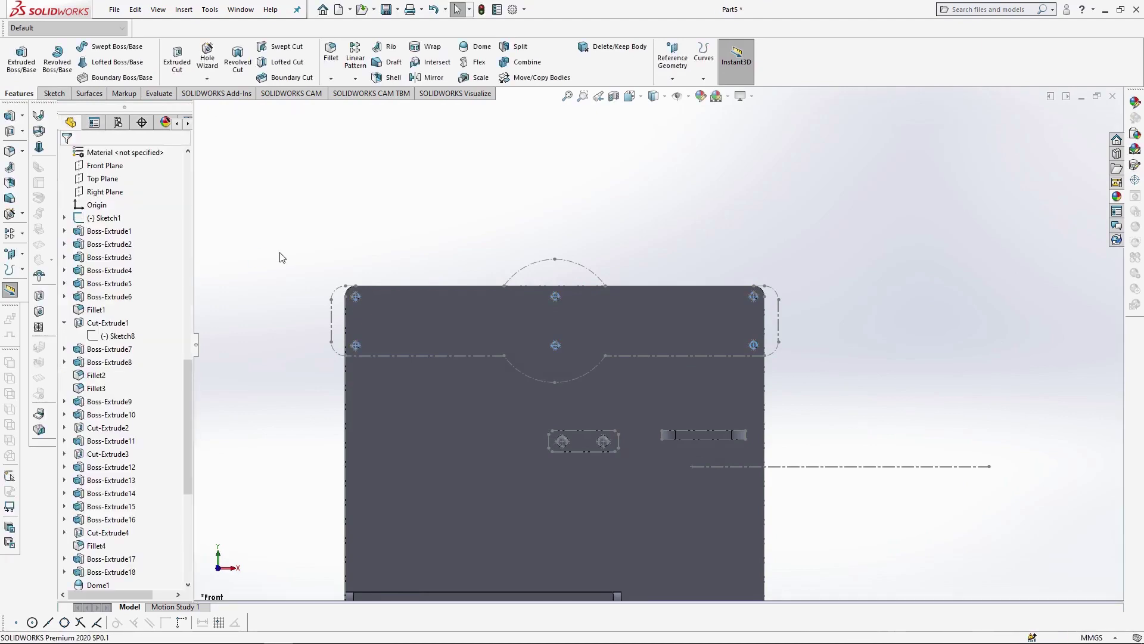
# - Start a sketch on a peg's end face, convert the sign-board outline from the layout sketch, and extrude it as a board
pyautogui.scroll(-2, 453, 306)
pyautogui.scroll(-2, 362, 311)
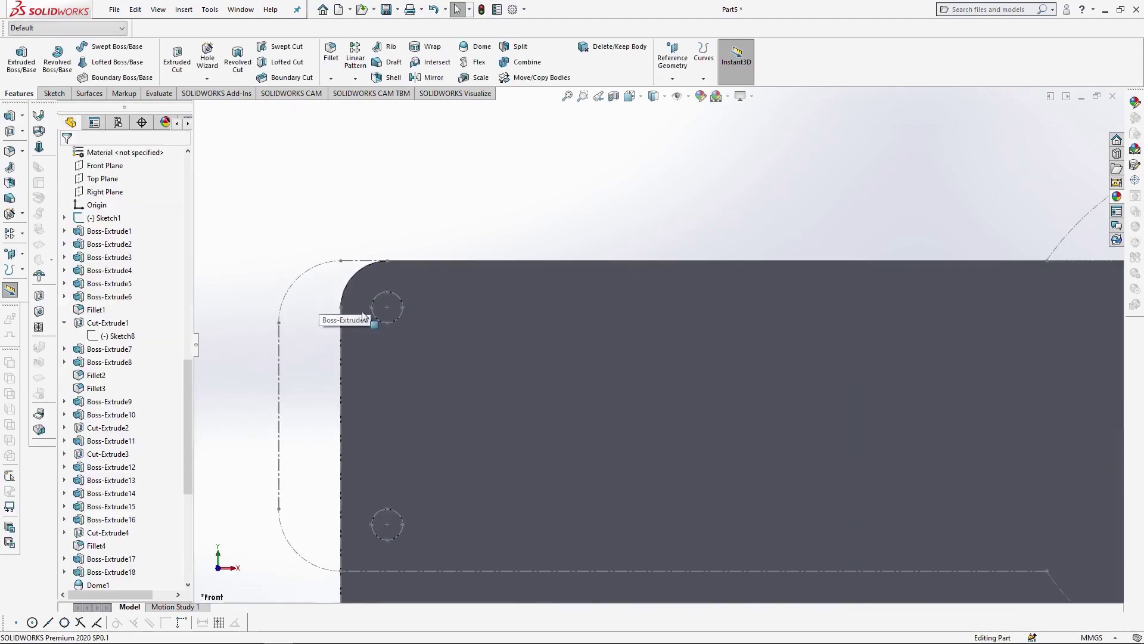
pyautogui.click(398, 315)
pyautogui.click(454, 274)
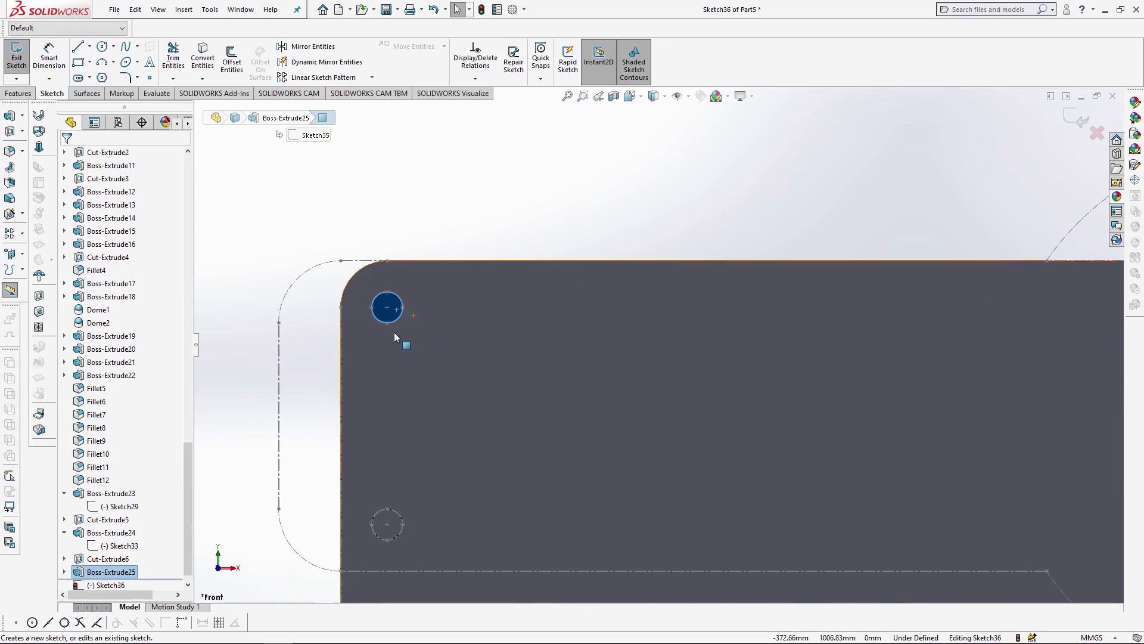
pyautogui.rightClick(362, 263)
pyautogui.click(424, 273)
pyautogui.scroll(7, 532, 312)
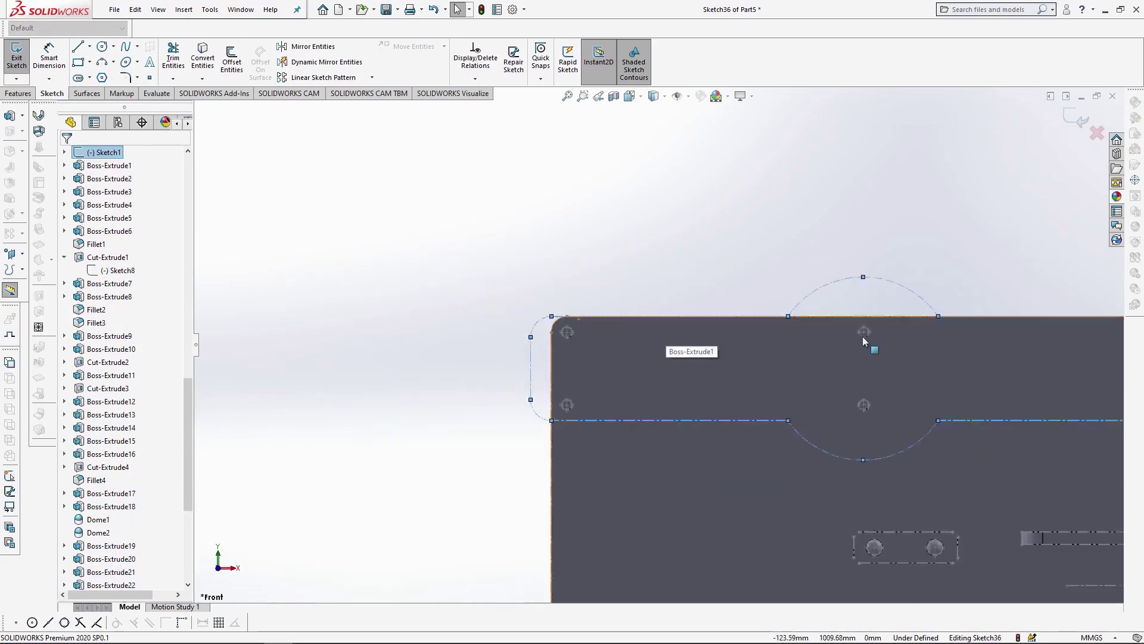
pyautogui.click(18, 93)
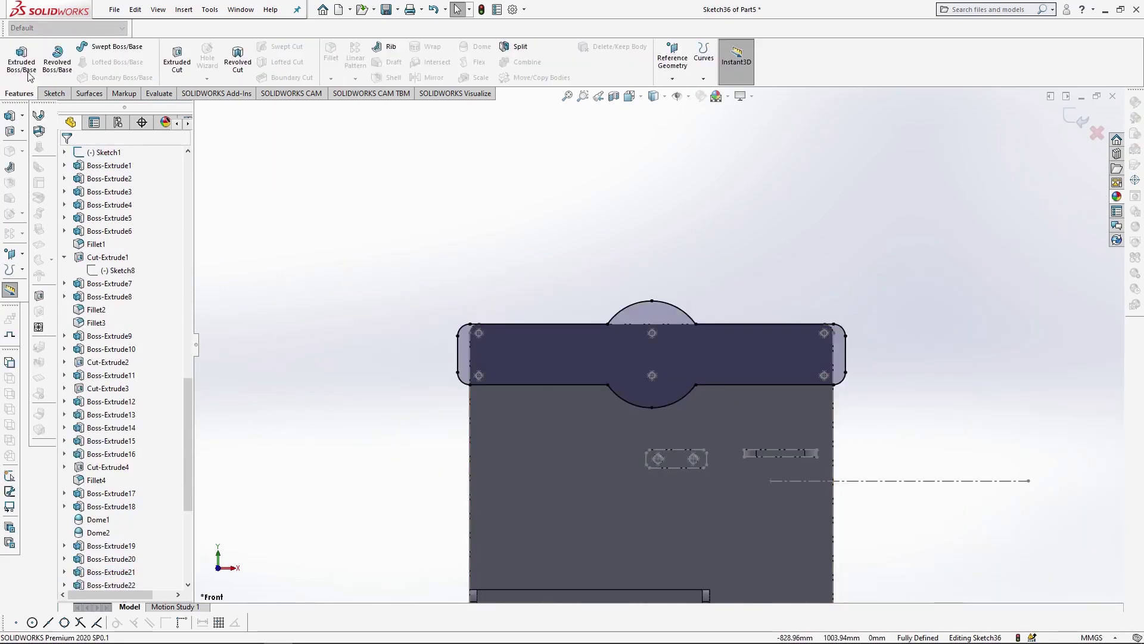
pyautogui.click(22, 58)
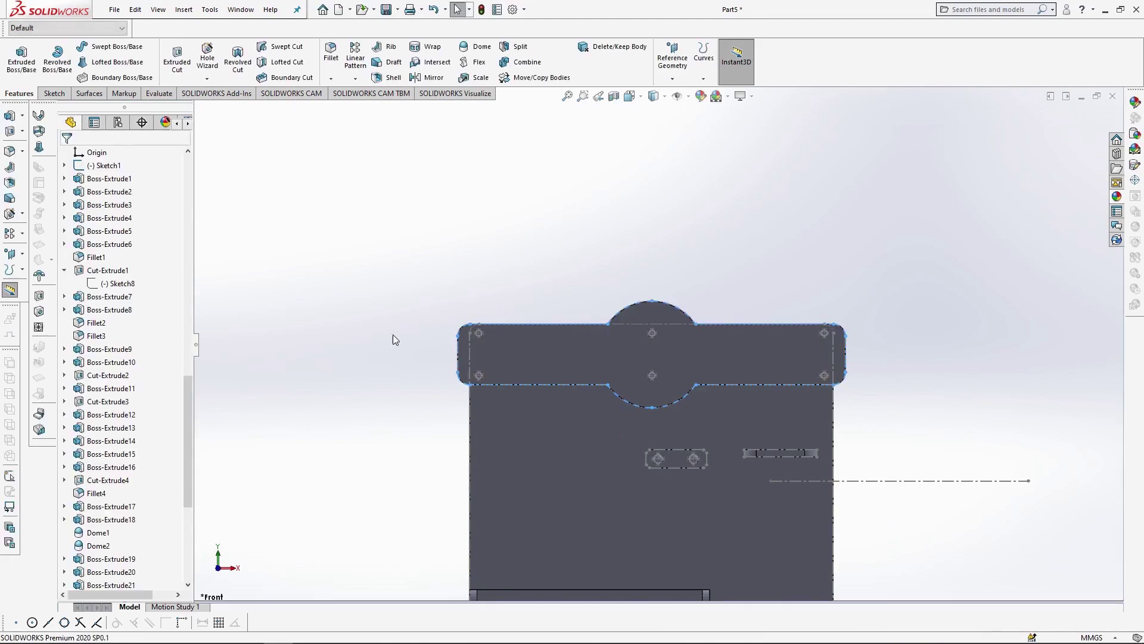
# - Start a sketch on the outer face of the cabinet's right side panel
pyautogui.scroll(2, 885, 407)
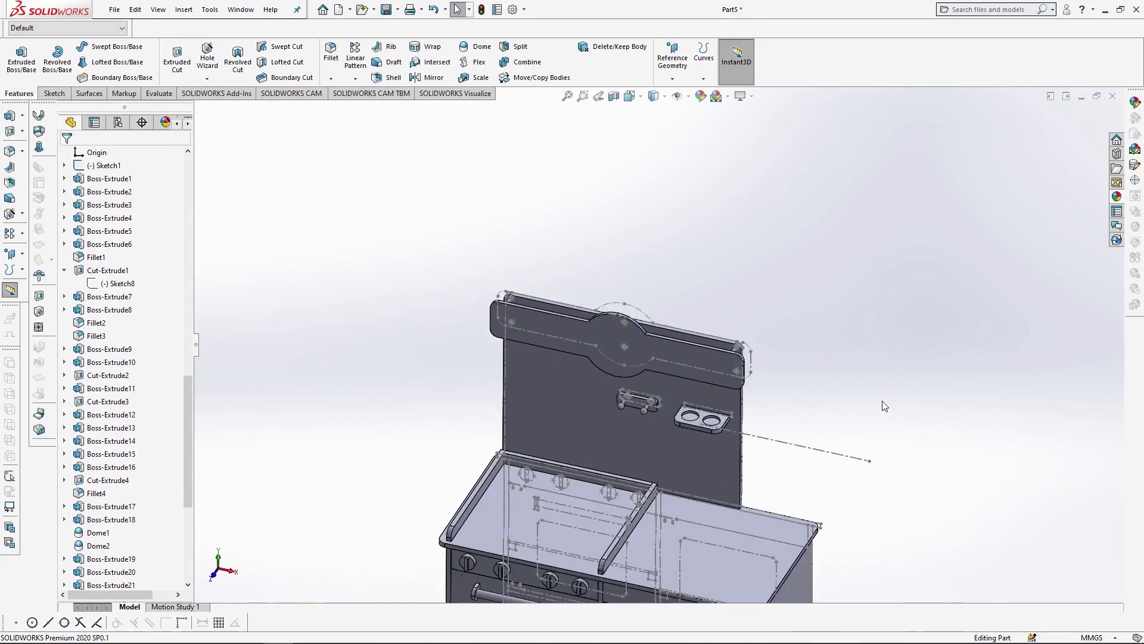
pyautogui.scroll(2, 789, 468)
pyautogui.scroll(-2, 787, 492)
pyautogui.moveTo(820, 506); pyautogui.dragTo(817, 502, button='middle')
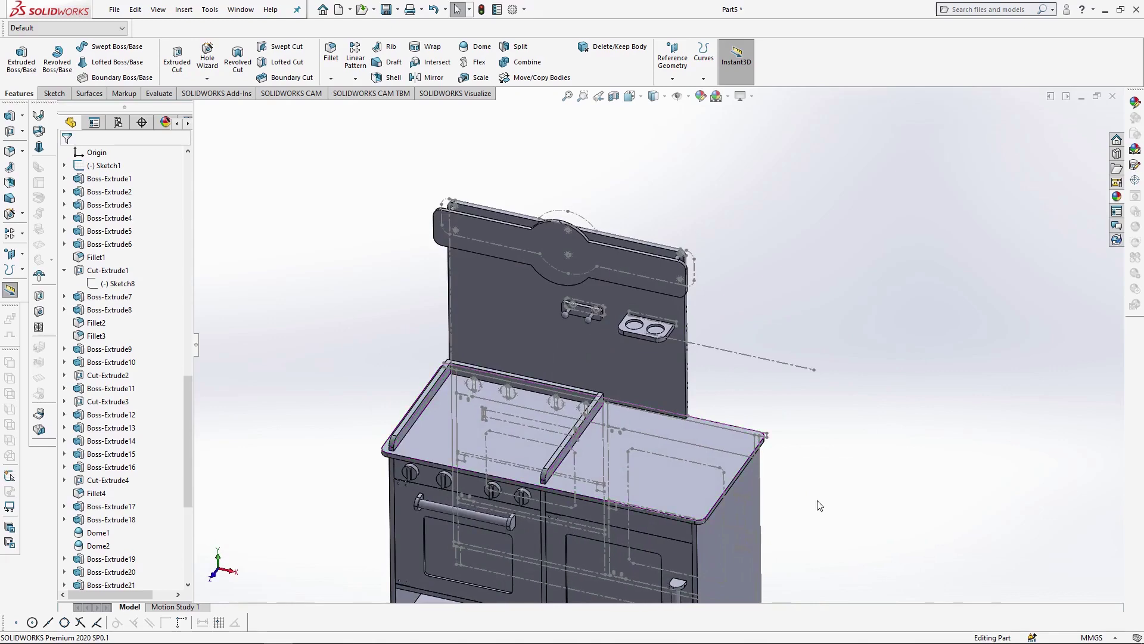
pyautogui.scroll(2, 811, 502)
pyautogui.scroll(-2, 709, 496)
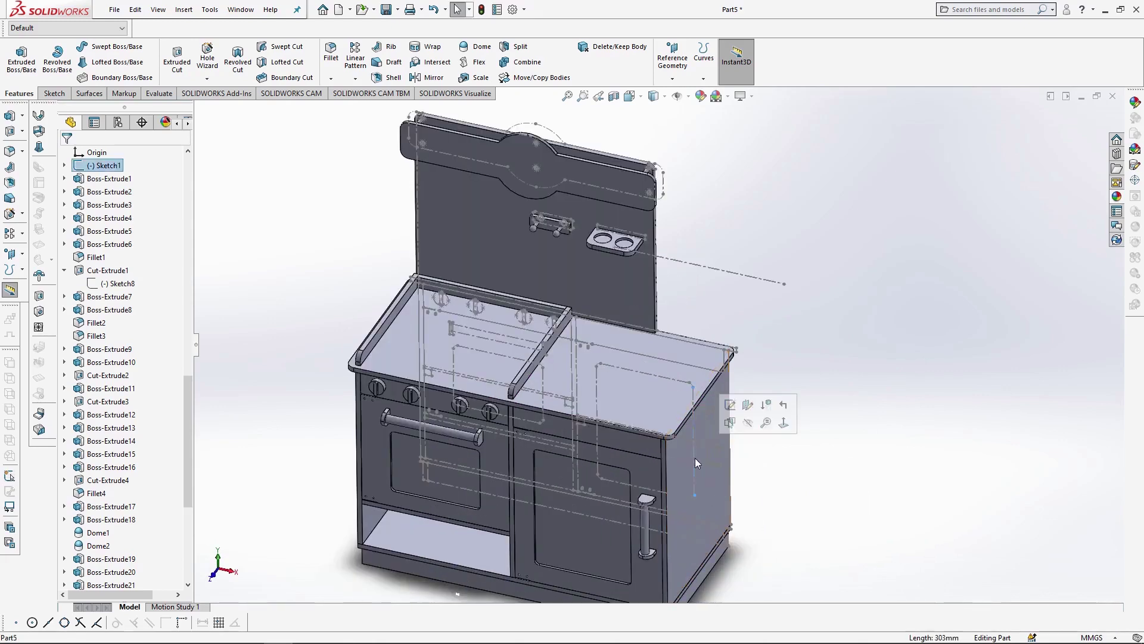
pyautogui.click(713, 497)
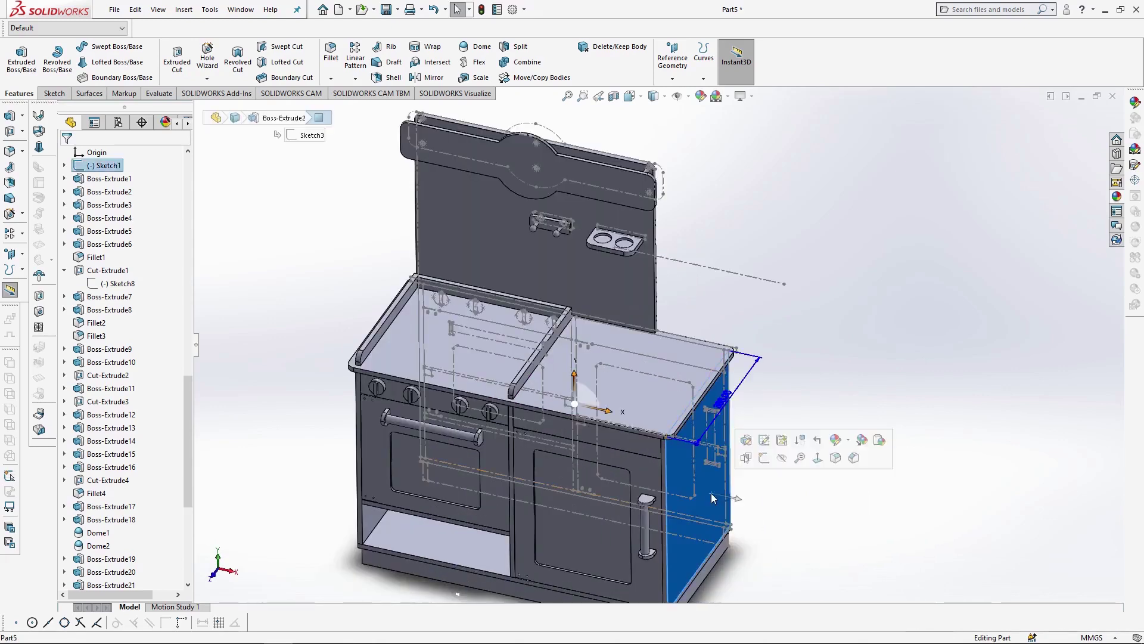
pyautogui.click(763, 459)
pyautogui.click(630, 97)
pyautogui.click(698, 163)
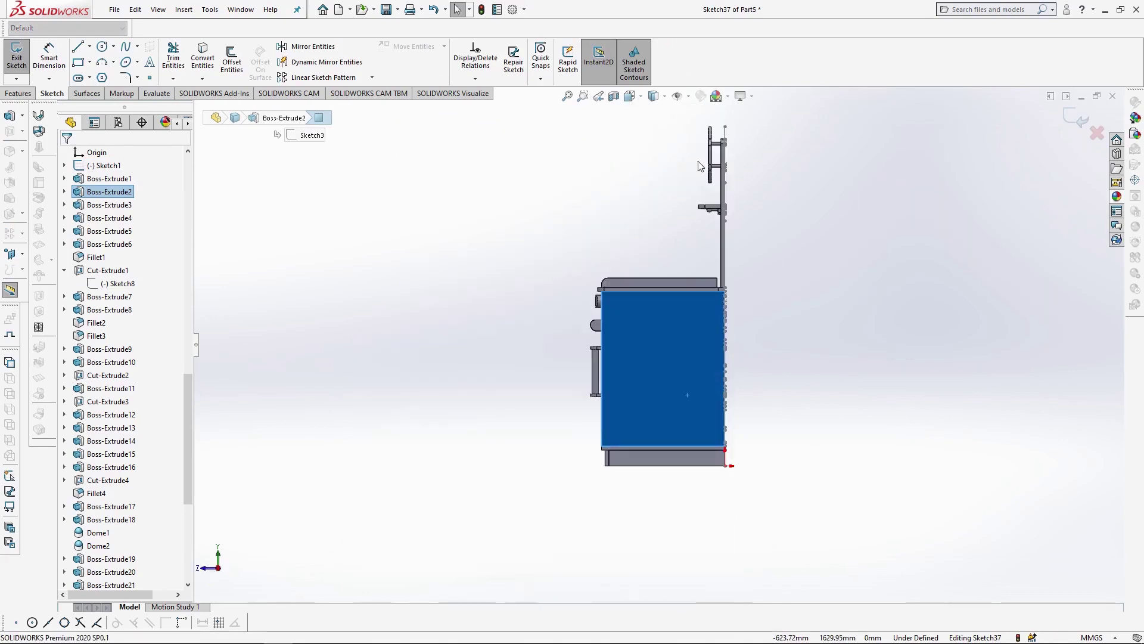
# - Draw a construction line along the side panel's top edge and an 80 mm vertical one down from its midpoint
pyautogui.scroll(-5, 700, 166)
pyautogui.click(78, 47)
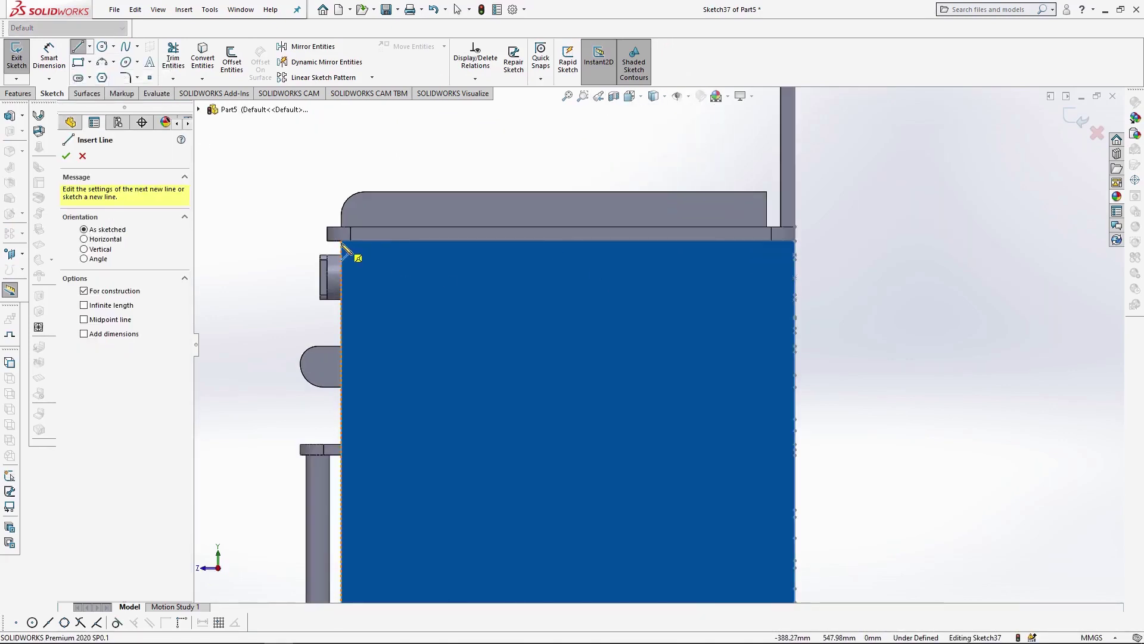
pyautogui.click(341, 241)
pyautogui.doubleClick(795, 240)
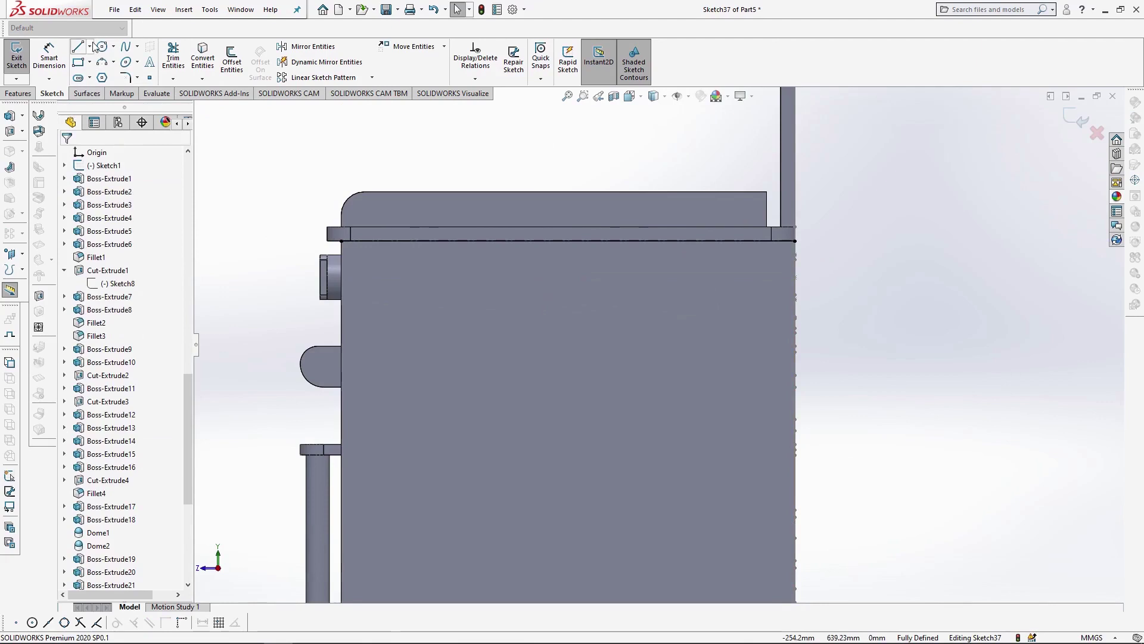
pyautogui.click(568, 241)
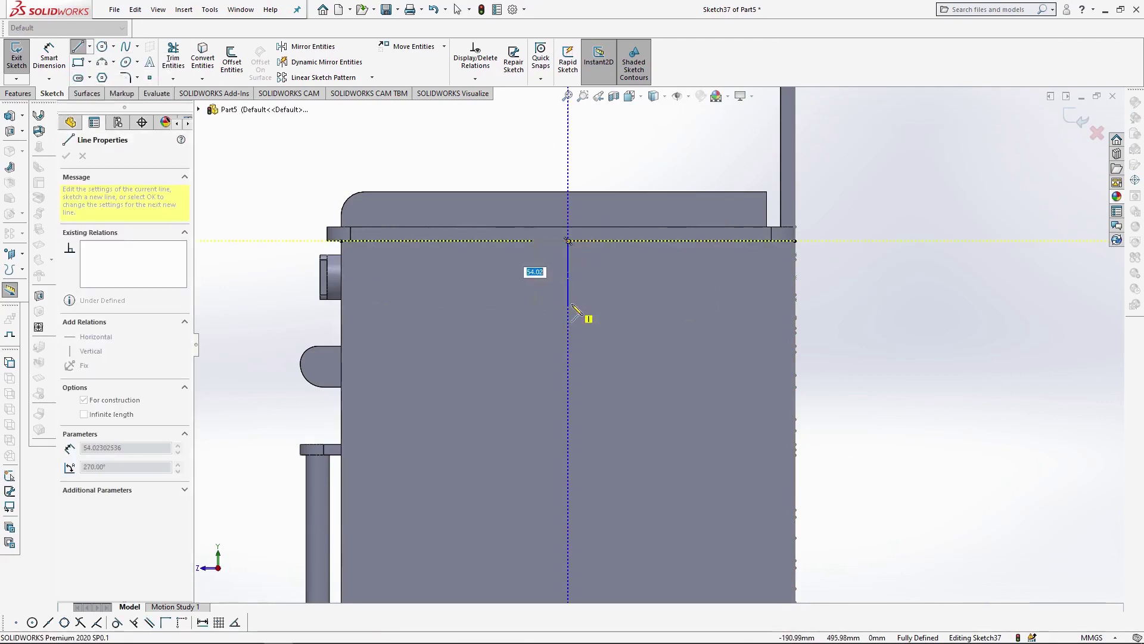
pyautogui.doubleClick(568, 334)
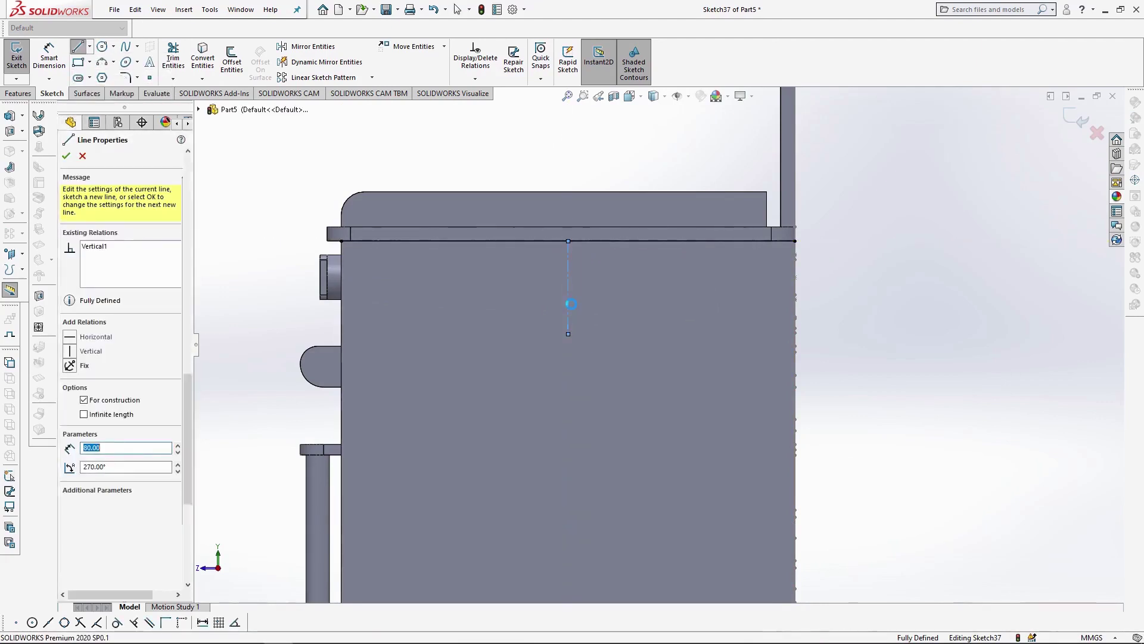
# - Sketch a 25 mm wide horizontal centerpoint straight slot centred on the lower end of the side panel's vertical construction line
pyautogui.press('Escape')
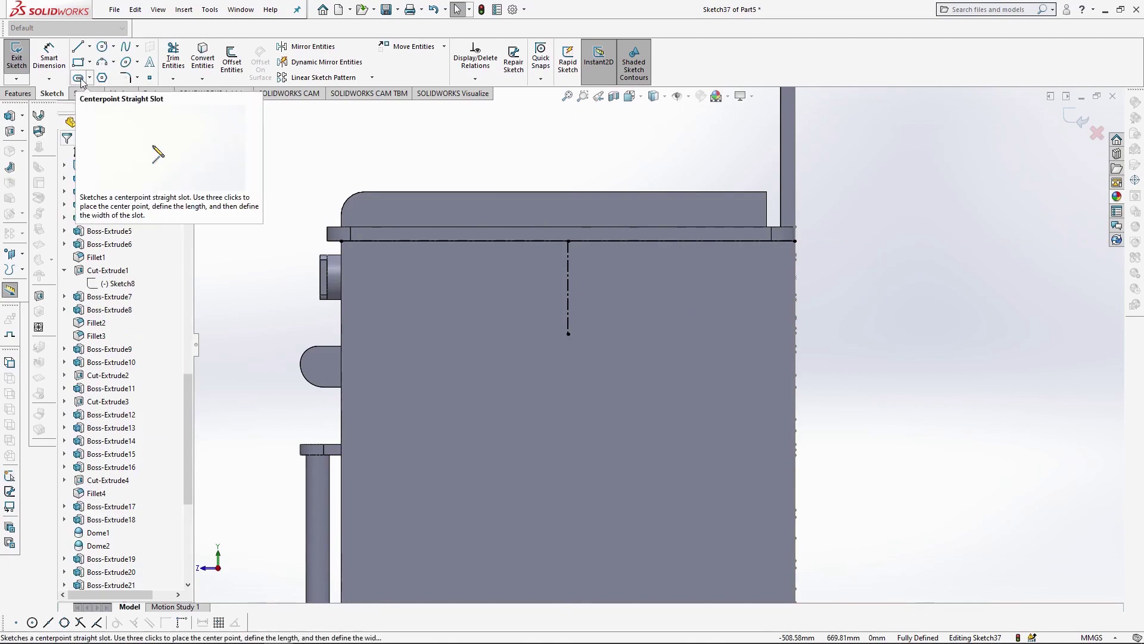
pyautogui.click(79, 78)
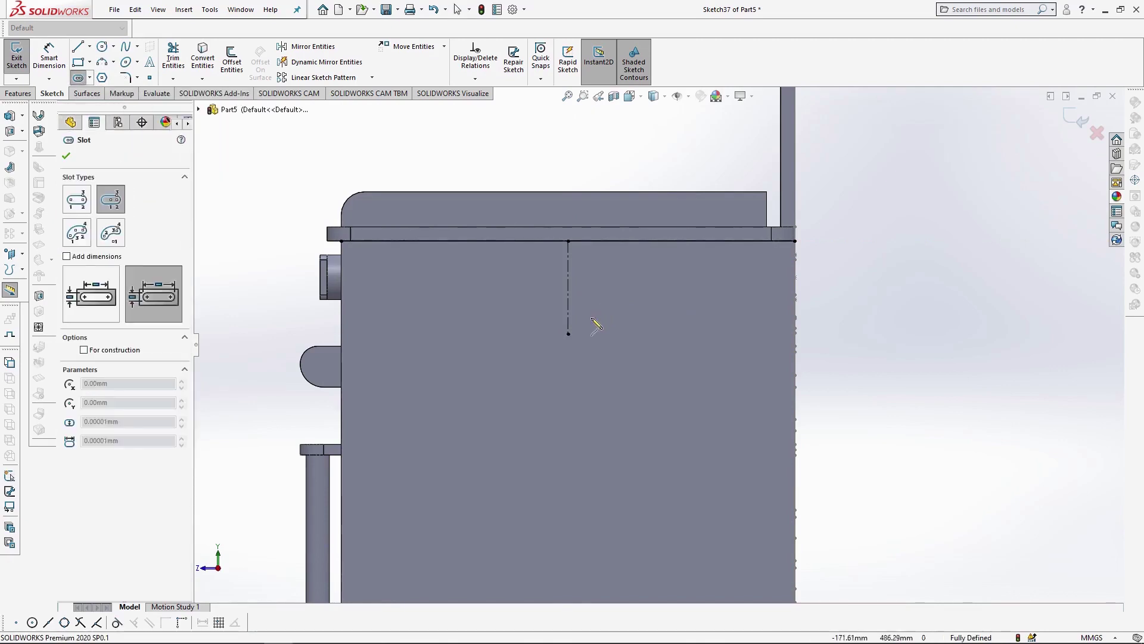
pyautogui.click(633, 334)
pyautogui.click(623, 314)
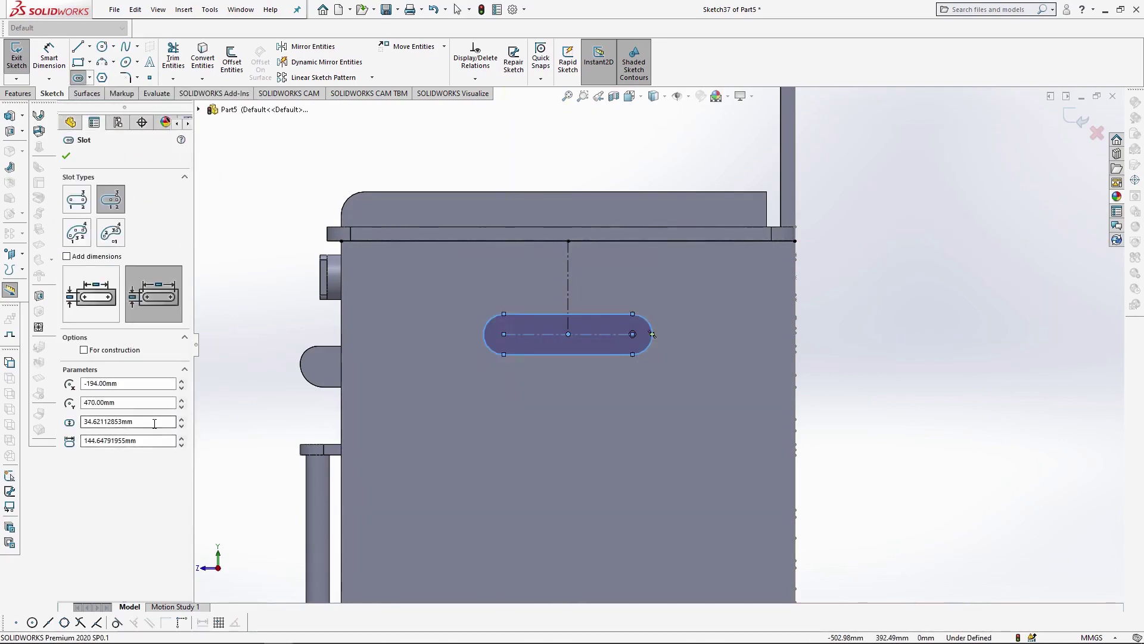
pyautogui.write('25')
pyautogui.click(146, 441)
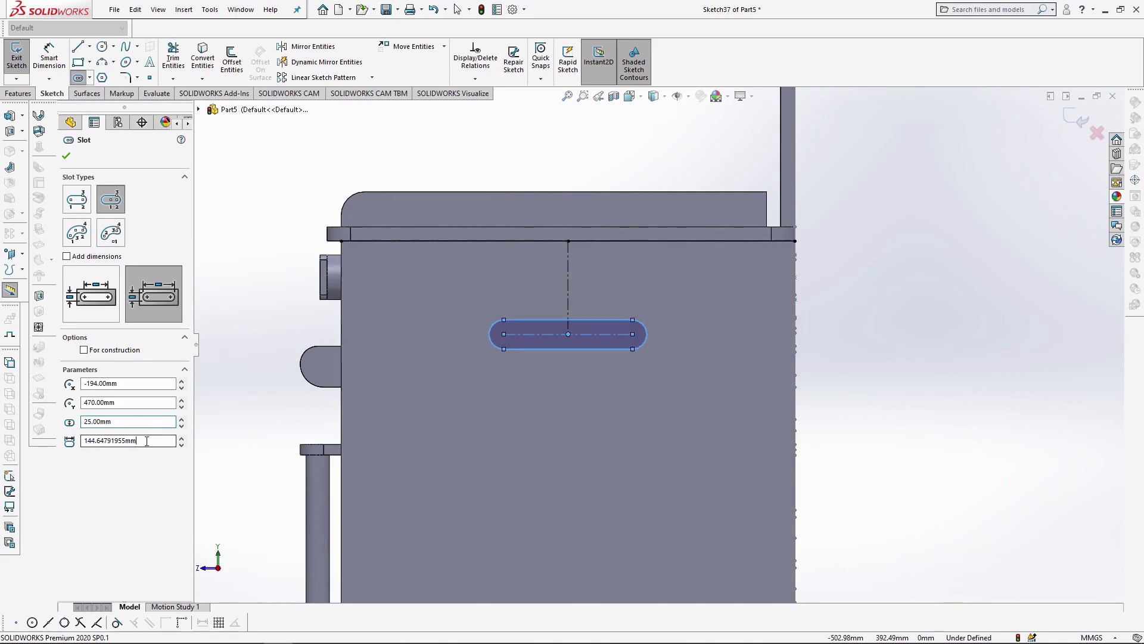
# - Cut the slot Through All as a handle opening, limiting the feature scope to the two outer side-panel bodies
pyautogui.scroll(4, 258, 377)
pyautogui.moveTo(258, 378); pyautogui.dragTo(364, 399, button='middle')
pyautogui.click(19, 94)
pyautogui.click(177, 60)
pyautogui.click(132, 232)
pyautogui.click(126, 249)
pyautogui.click(101, 414)
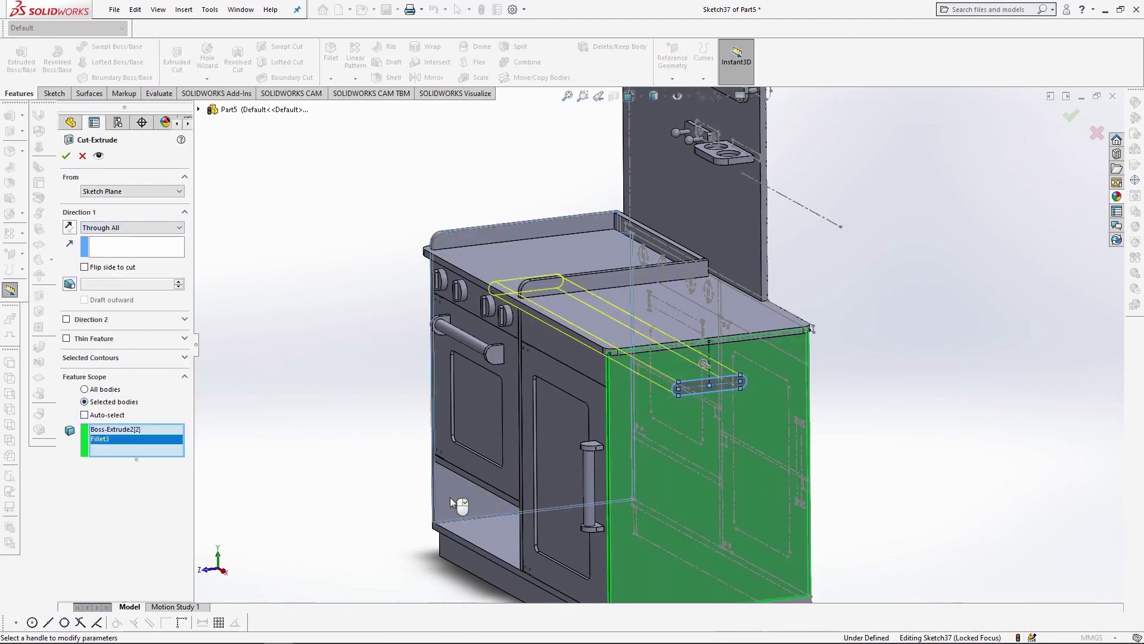
pyautogui.press('Return')
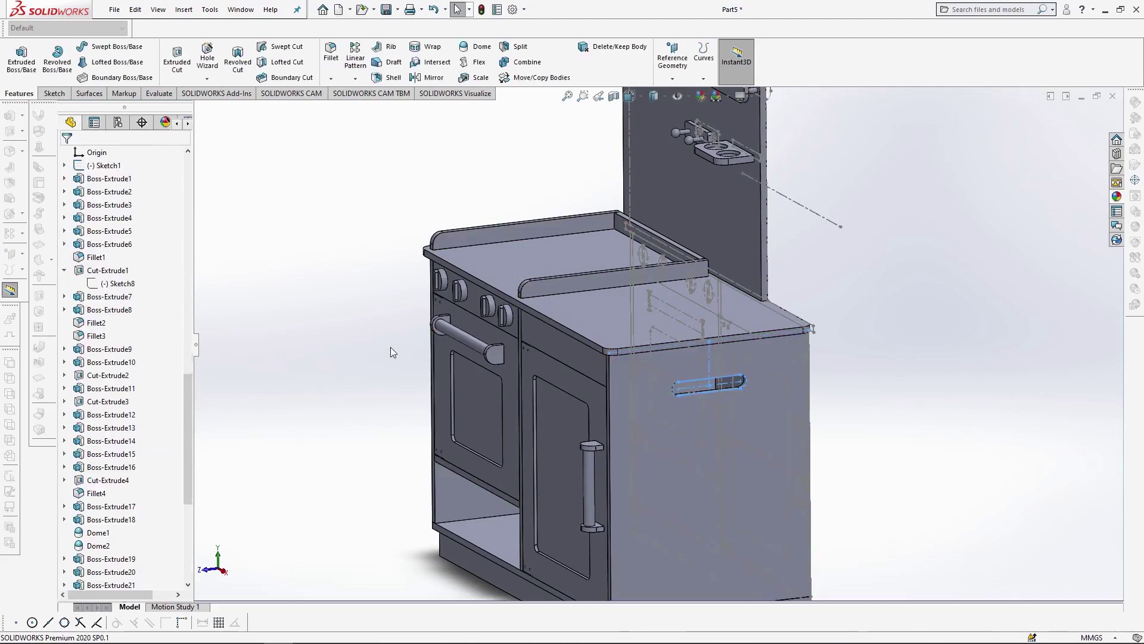
# - Hide the layout sketch, Sketch1, so only the kitchen's solid bodies are displayed
pyautogui.moveTo(389, 347); pyautogui.dragTo(702, 452, button='middle')
pyautogui.scroll(-2, 703, 452)
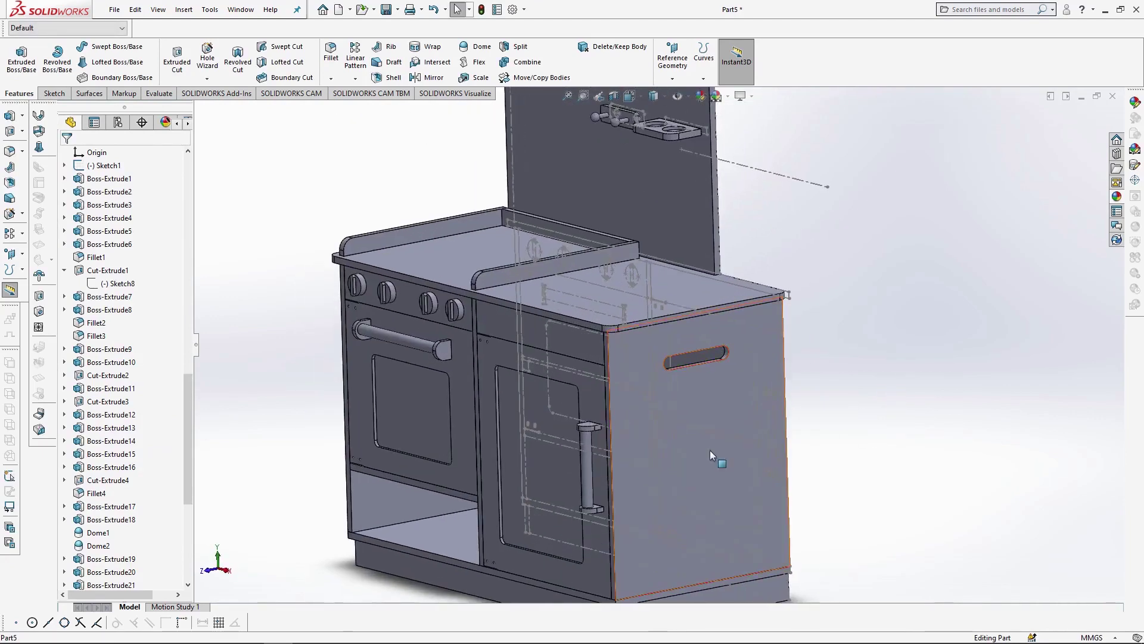
pyautogui.moveTo(543, 353); pyautogui.dragTo(699, 401, button='middle')
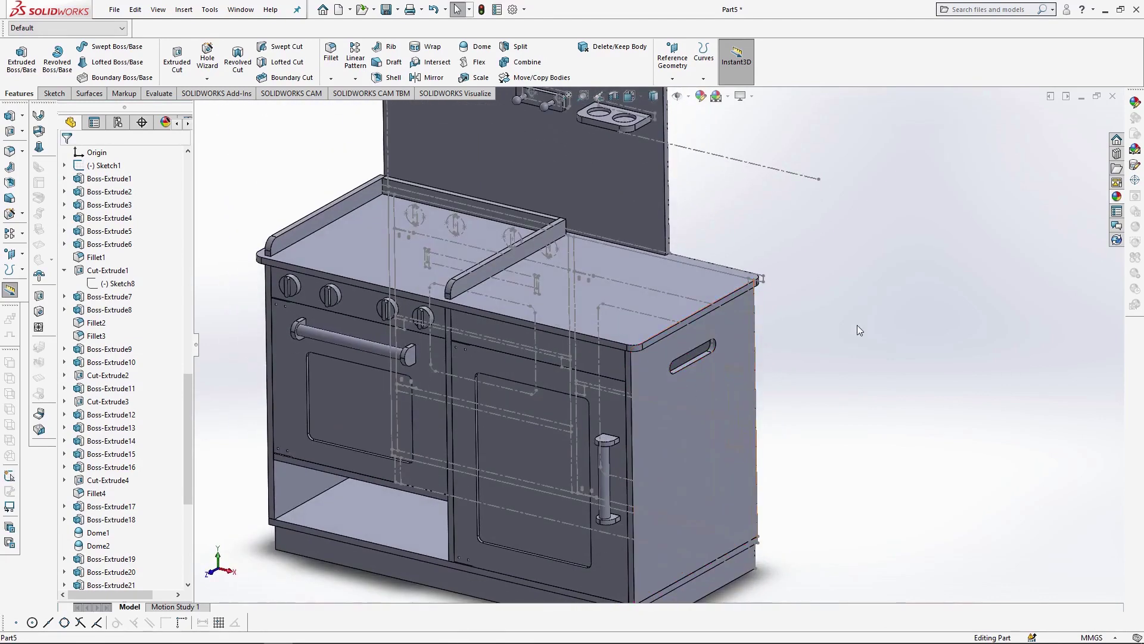
pyautogui.rightClick(658, 318)
pyautogui.click(108, 167)
pyautogui.click(107, 166)
pyautogui.click(115, 146)
pyautogui.click(935, 252)
pyautogui.scroll(5, 736, 266)
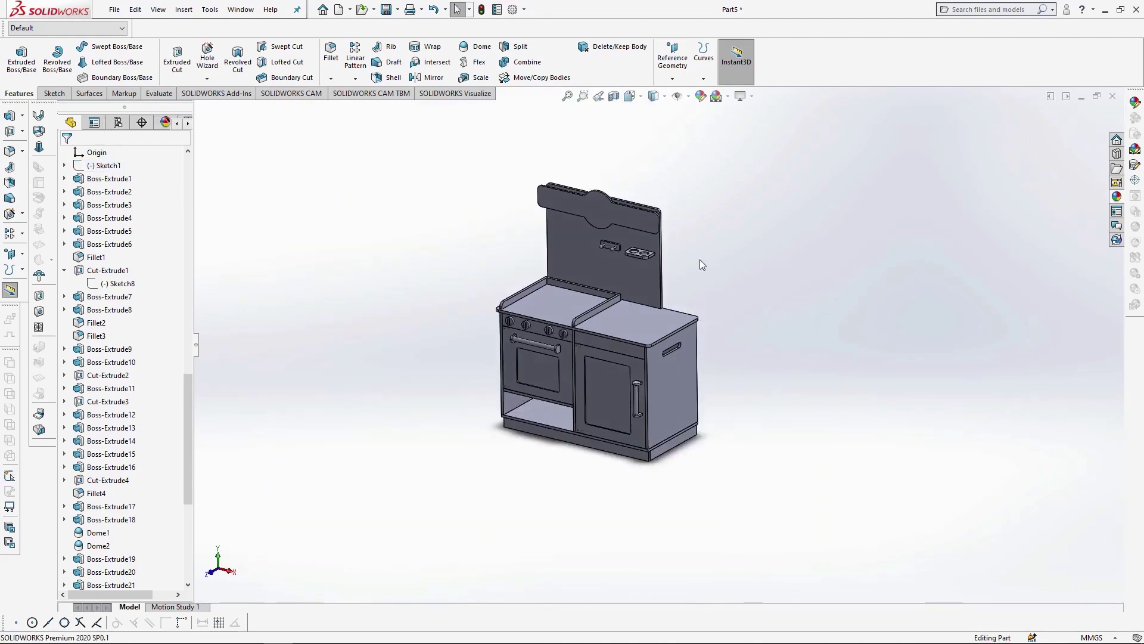